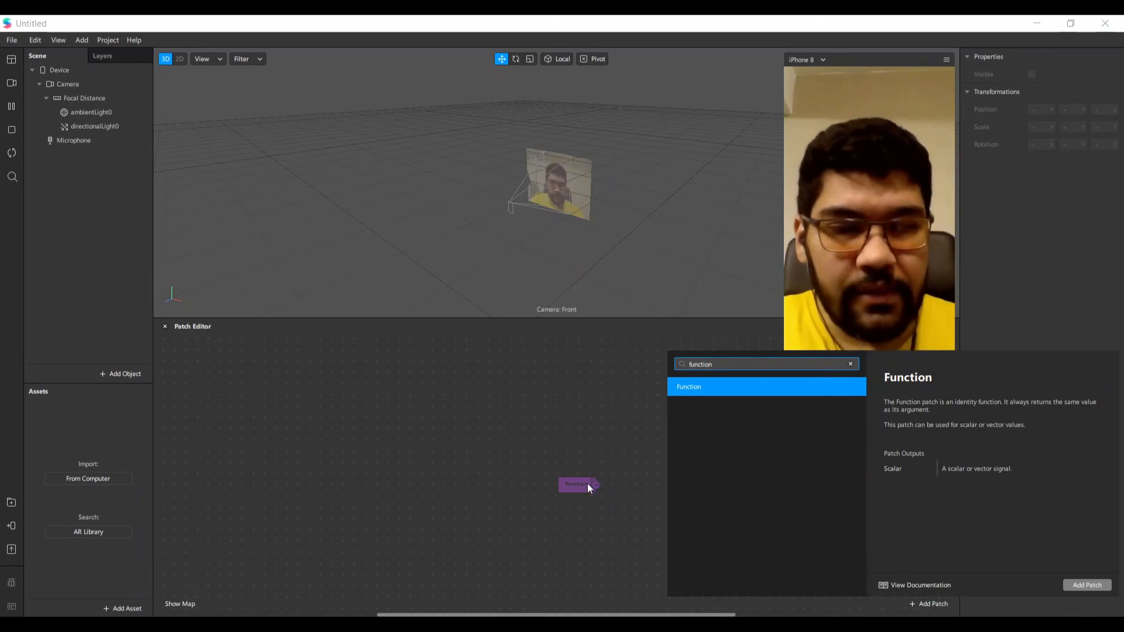
# Step: Add a Function patch and place it on the left side of the patch graph, keeping its type as Vector 2
pyautogui.click(1086, 584)
pyautogui.moveTo(579, 489); pyautogui.dragTo(341, 430)
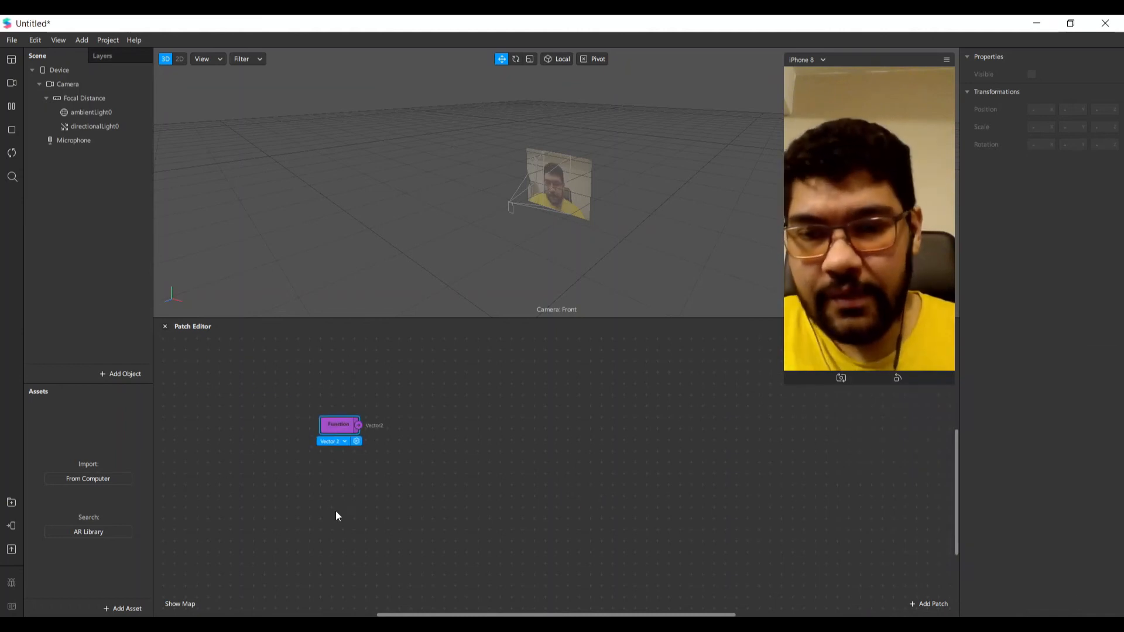
pyautogui.click(340, 440)
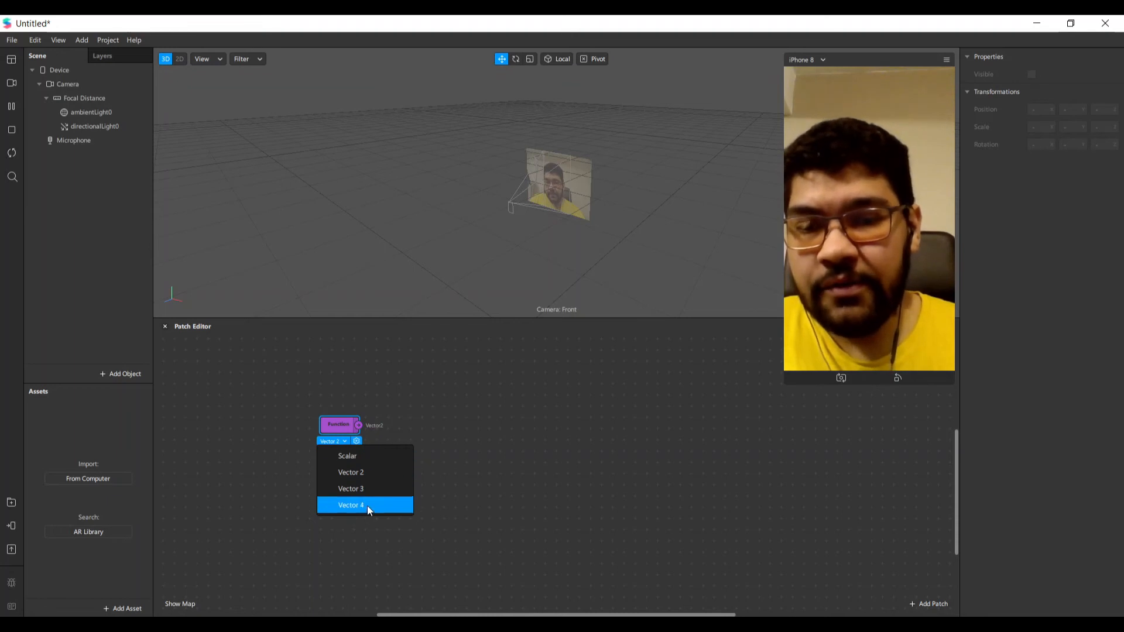
pyautogui.click(394, 411)
pyautogui.moveTo(339, 434); pyautogui.dragTo(339, 457)
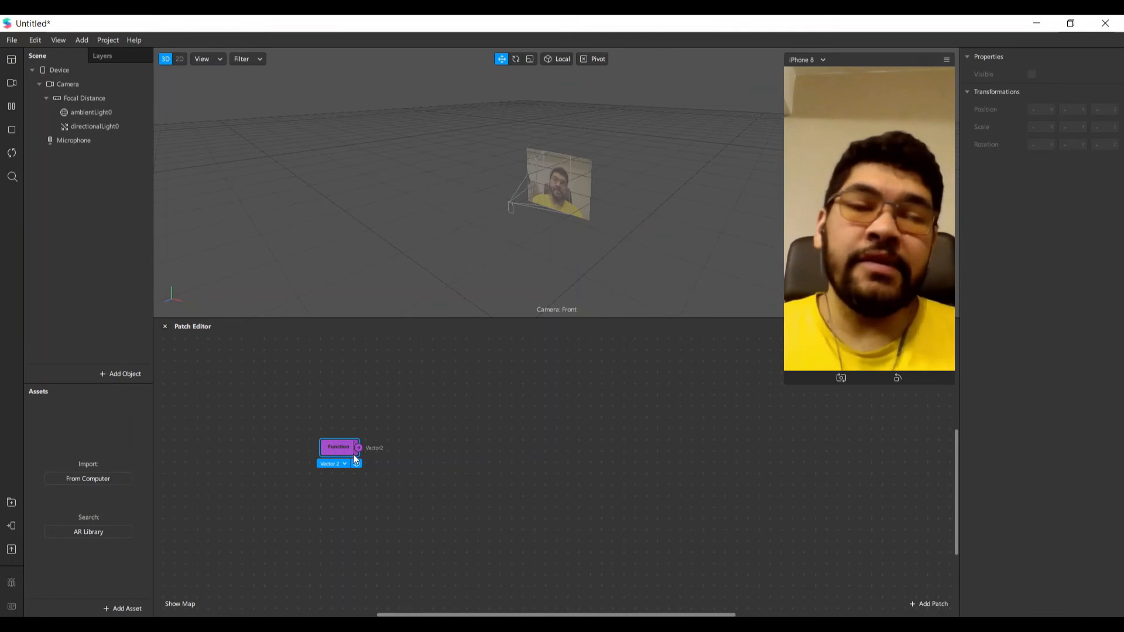
pyautogui.moveTo(332, 457); pyautogui.dragTo(309, 458)
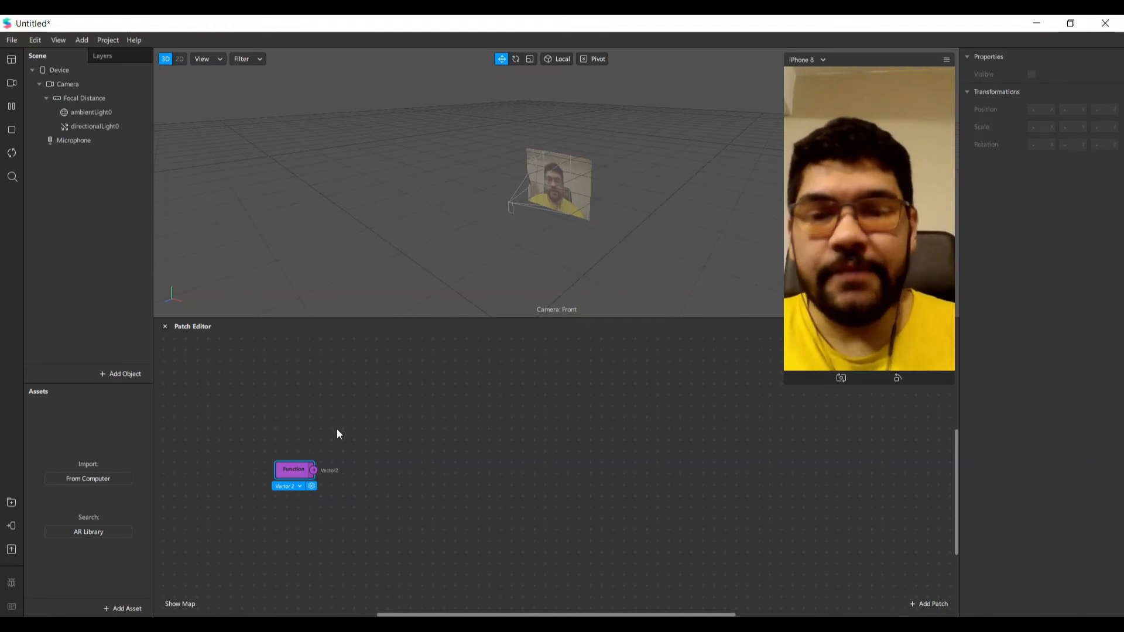
pyautogui.moveTo(293, 468); pyautogui.dragTo(321, 434)
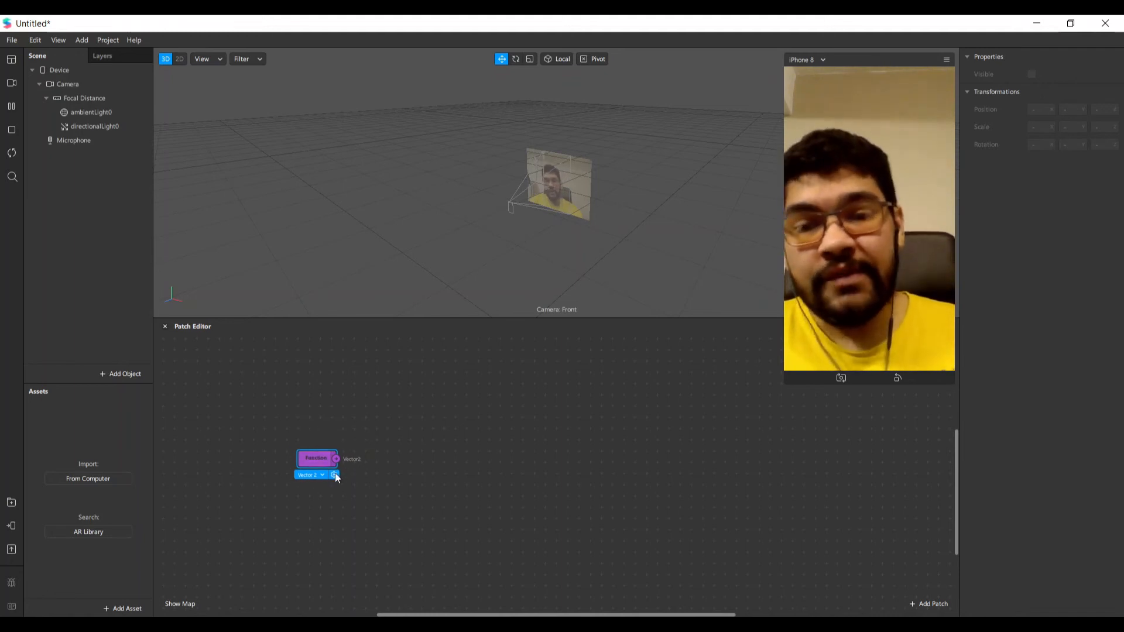
# Step: Add a Swizzle patch fed by the Function patch's output and arrange the two patches side by side
pyautogui.moveTo(335, 461); pyautogui.dragTo(499, 448)
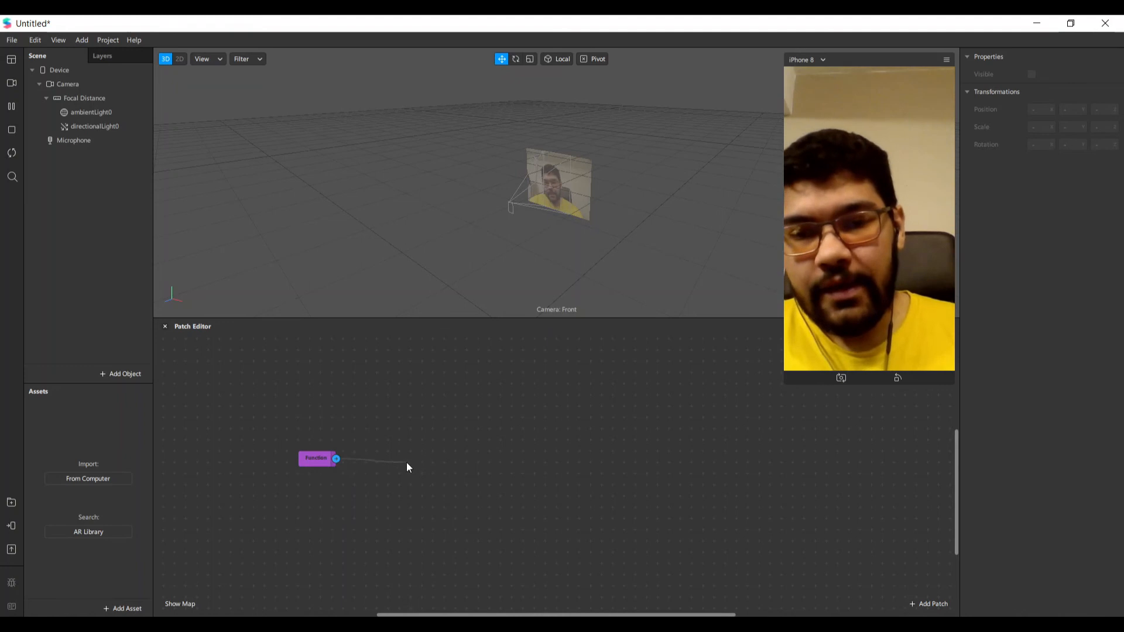
pyautogui.moveTo(408, 467); pyautogui.dragTo(408, 472)
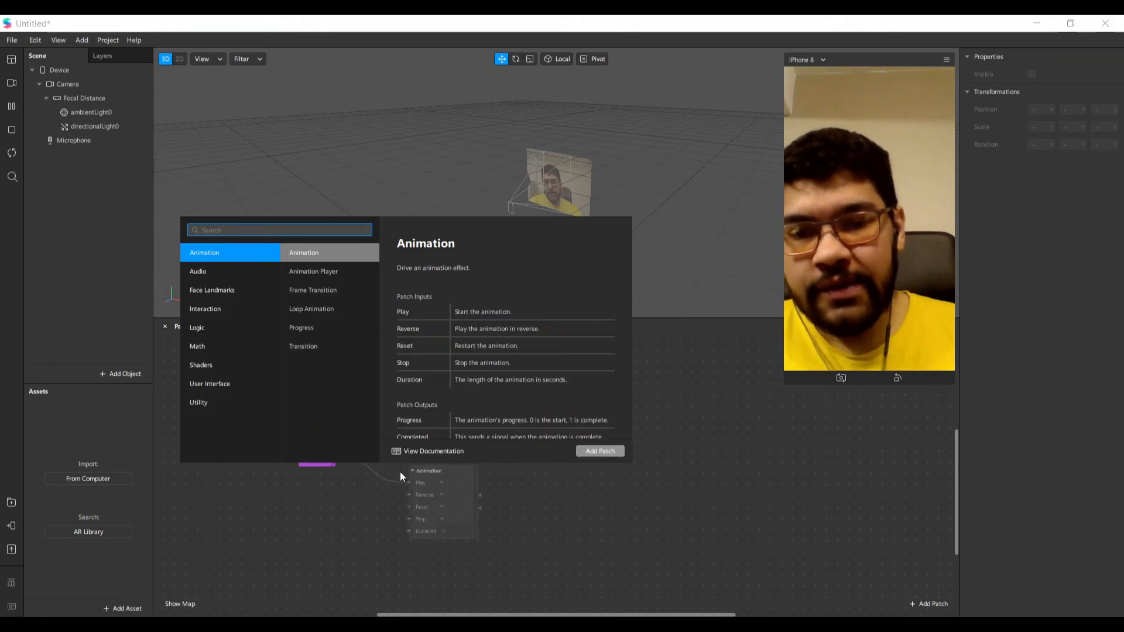
pyautogui.write('swizzle')
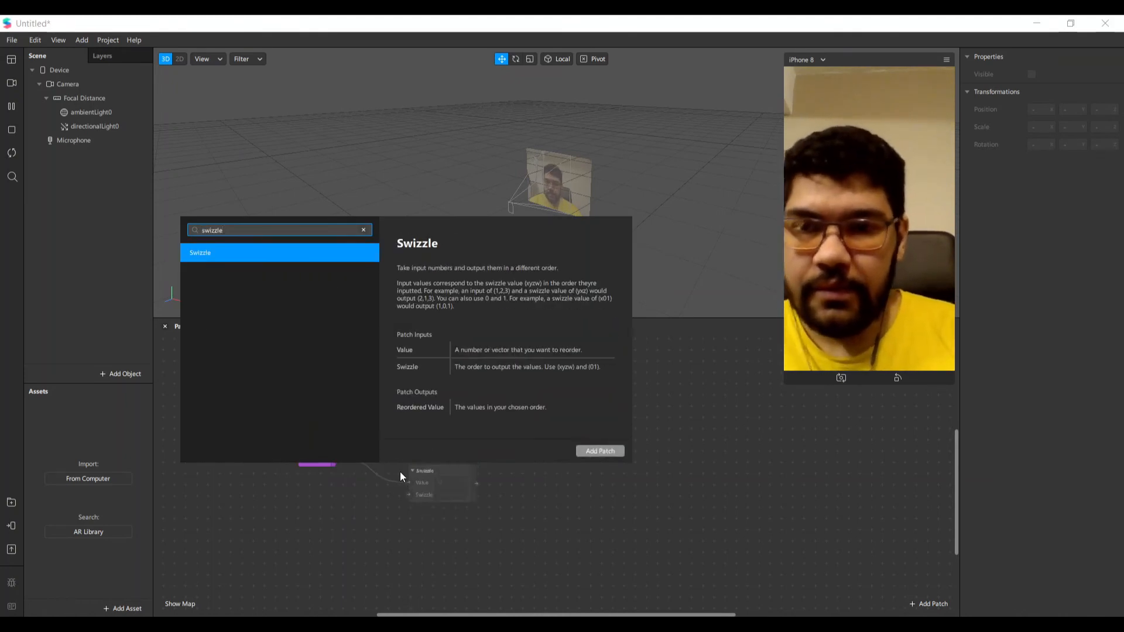
pyautogui.press('Return')
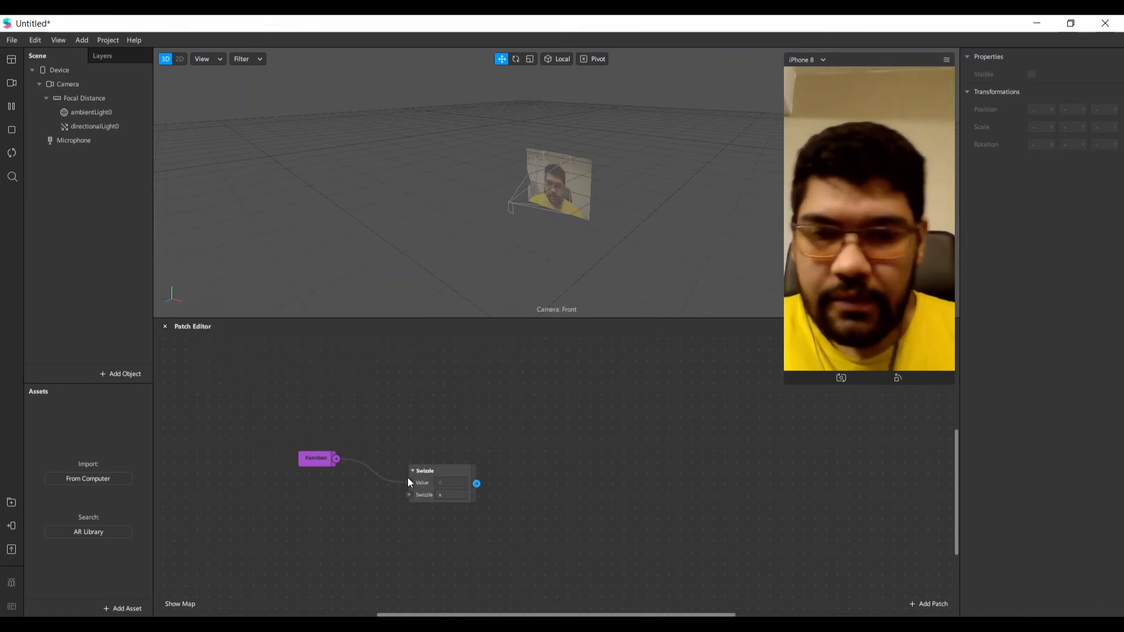
pyautogui.moveTo(408, 476); pyautogui.dragTo(398, 440)
pyautogui.moveTo(308, 456); pyautogui.dragTo(310, 445)
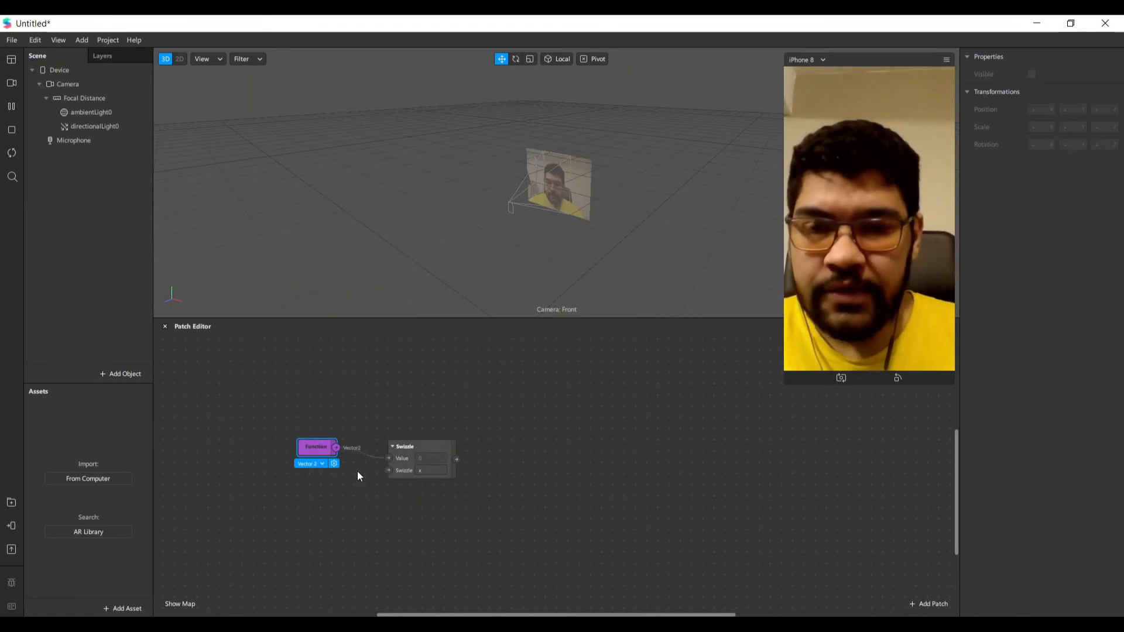
# Step: Insert a Rectangle object into the scene
pyautogui.click(112, 379)
pyautogui.write('re')
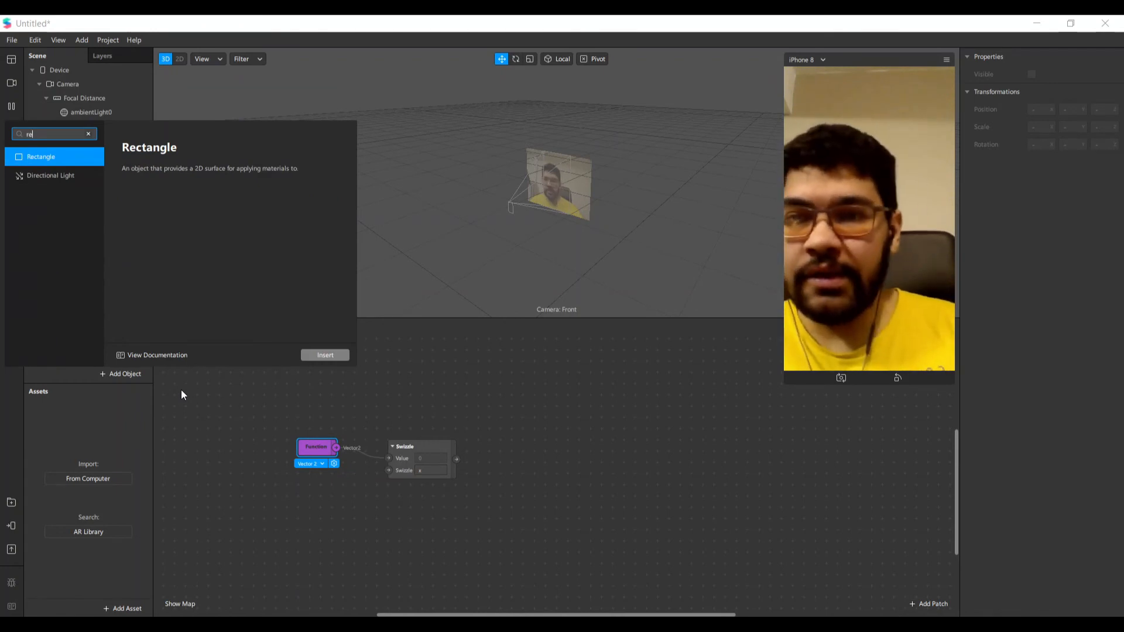
pyautogui.write('ctag')
pyautogui.press('BackSpace')
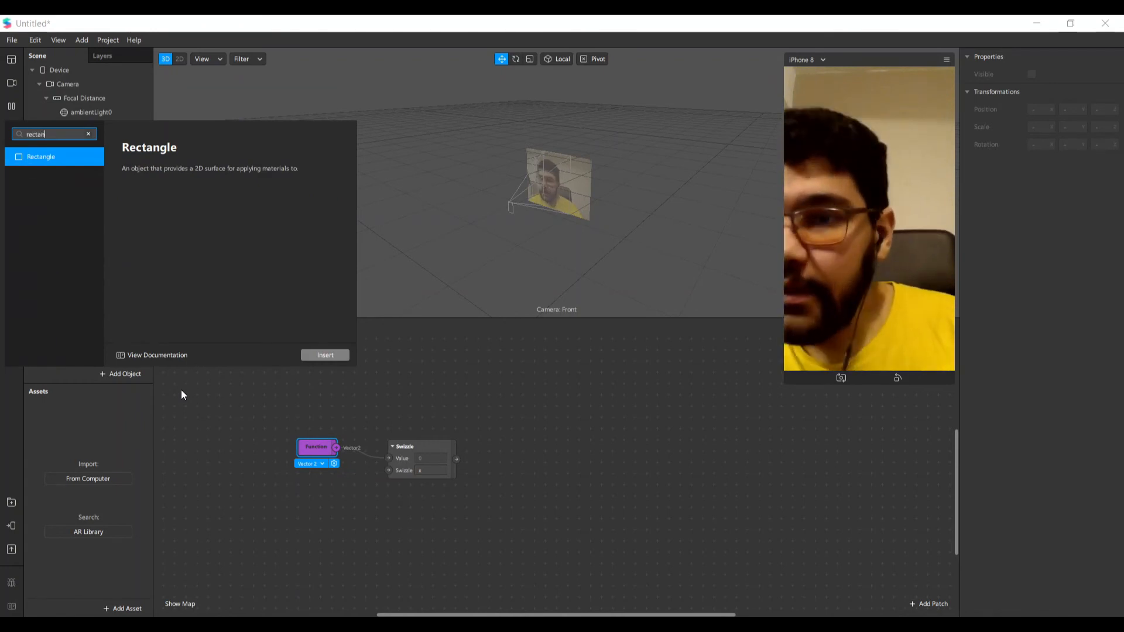
pyautogui.press('Return')
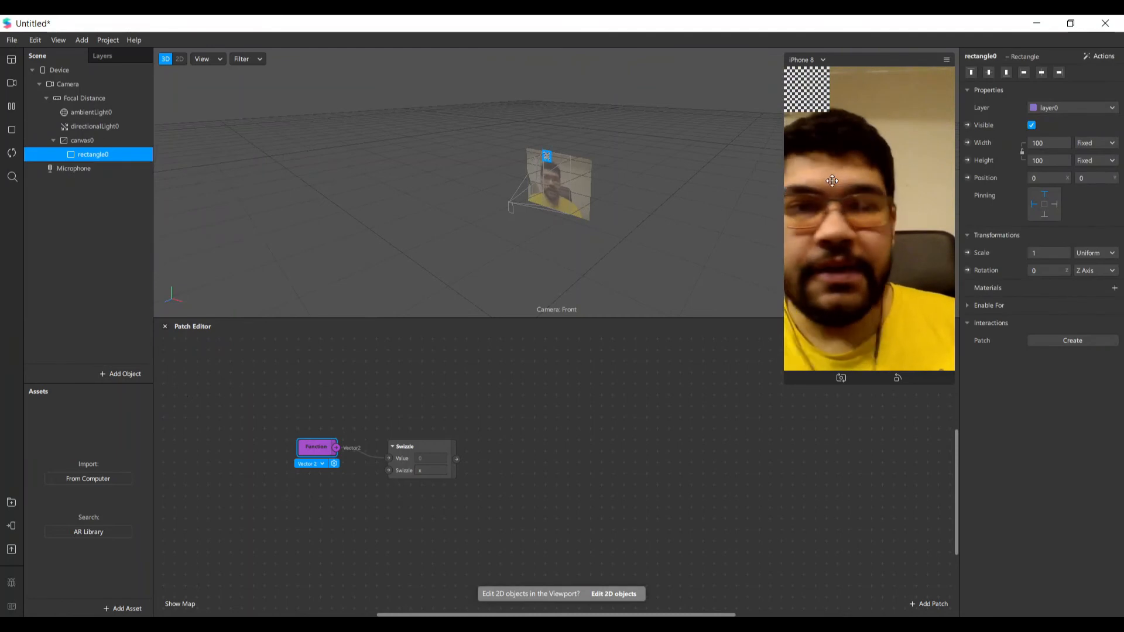
# Step: Make the rectangle fill the screen by setting its width and height to Relative at 100%
pyautogui.click(1095, 143)
pyautogui.click(1059, 156)
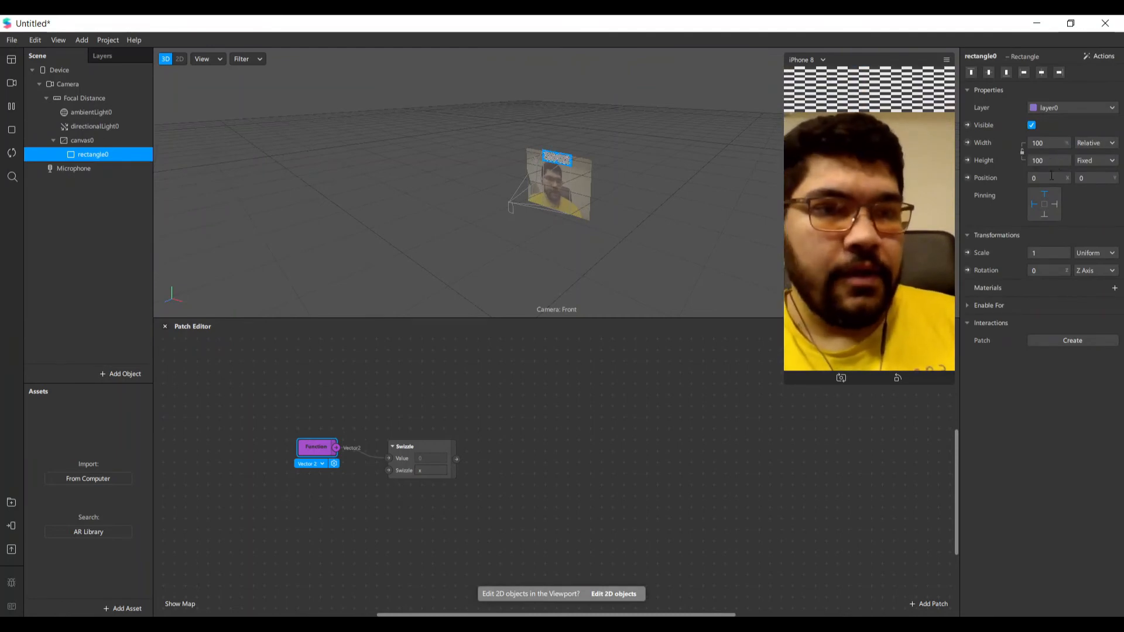
pyautogui.click(1095, 160)
pyautogui.click(1057, 178)
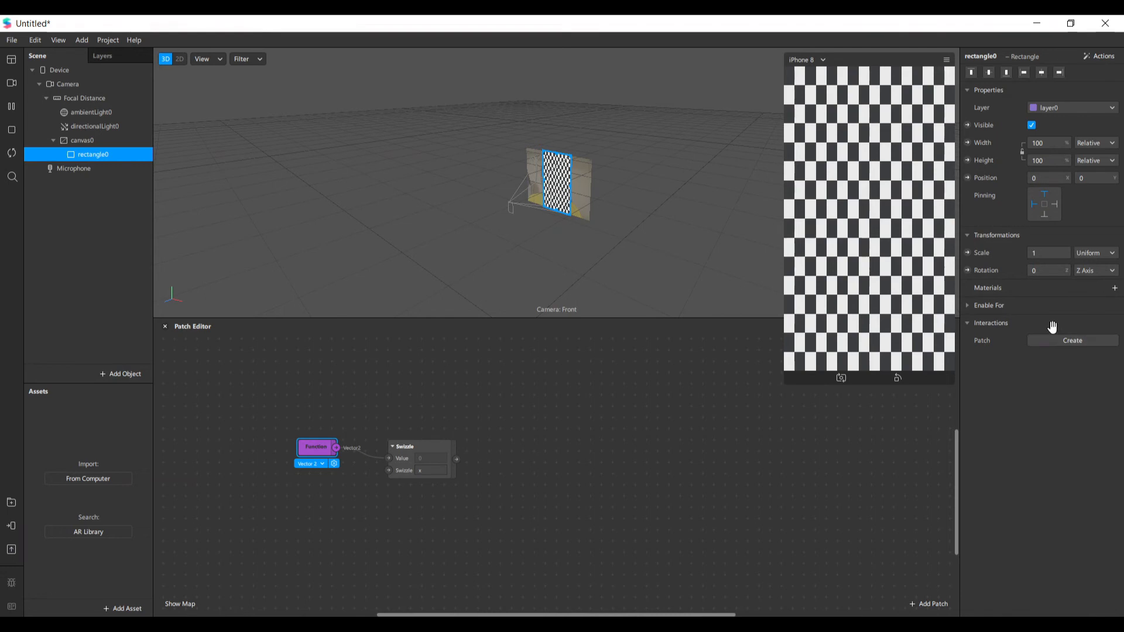
# Step: Give the rectangle a new material and set that material's shader type to Flat
pyautogui.click(1114, 290)
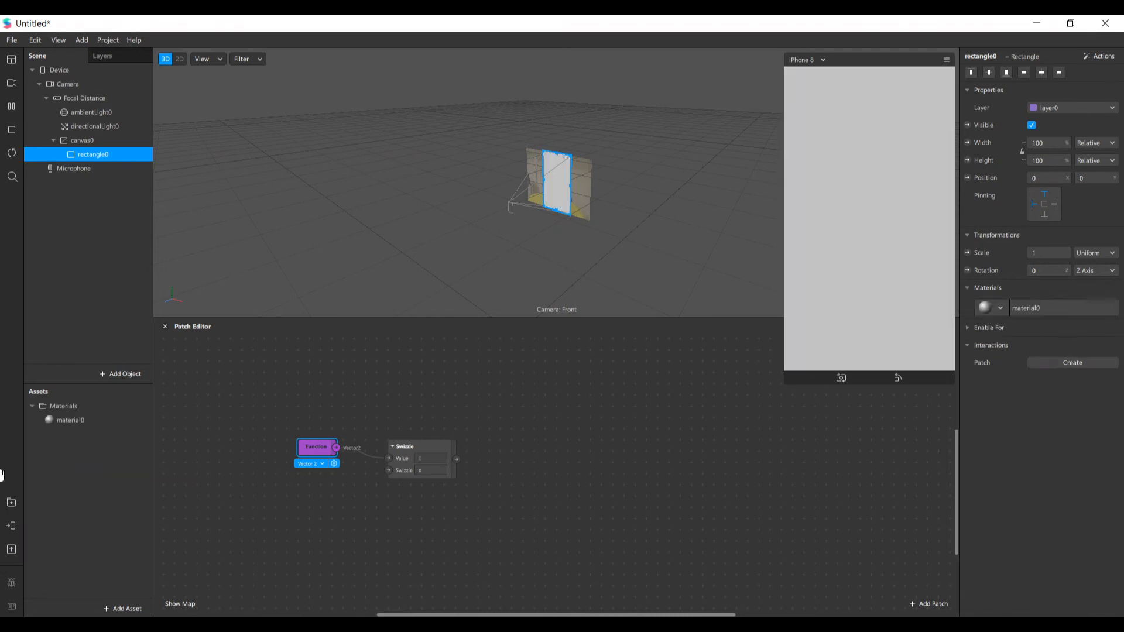
pyautogui.click(73, 420)
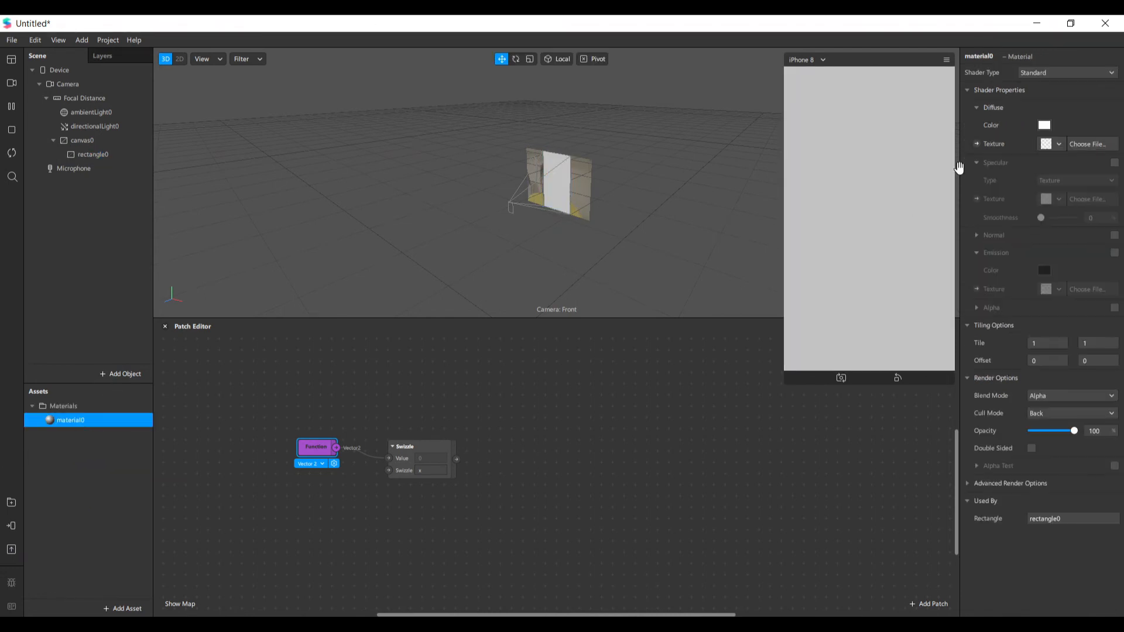
pyautogui.click(1065, 73)
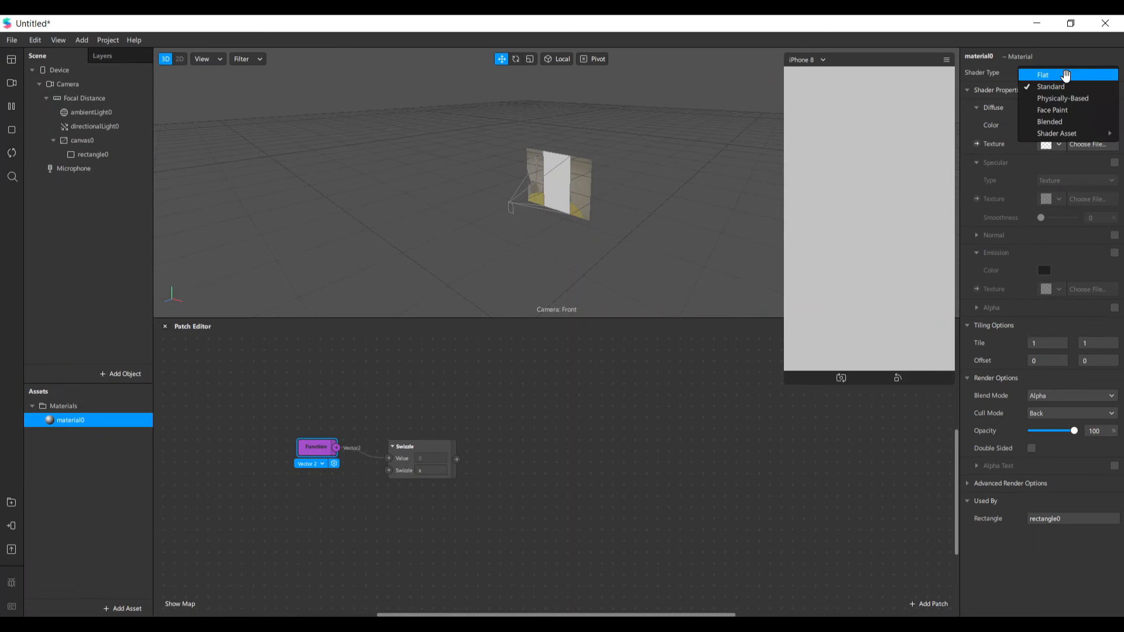
pyautogui.click(1066, 75)
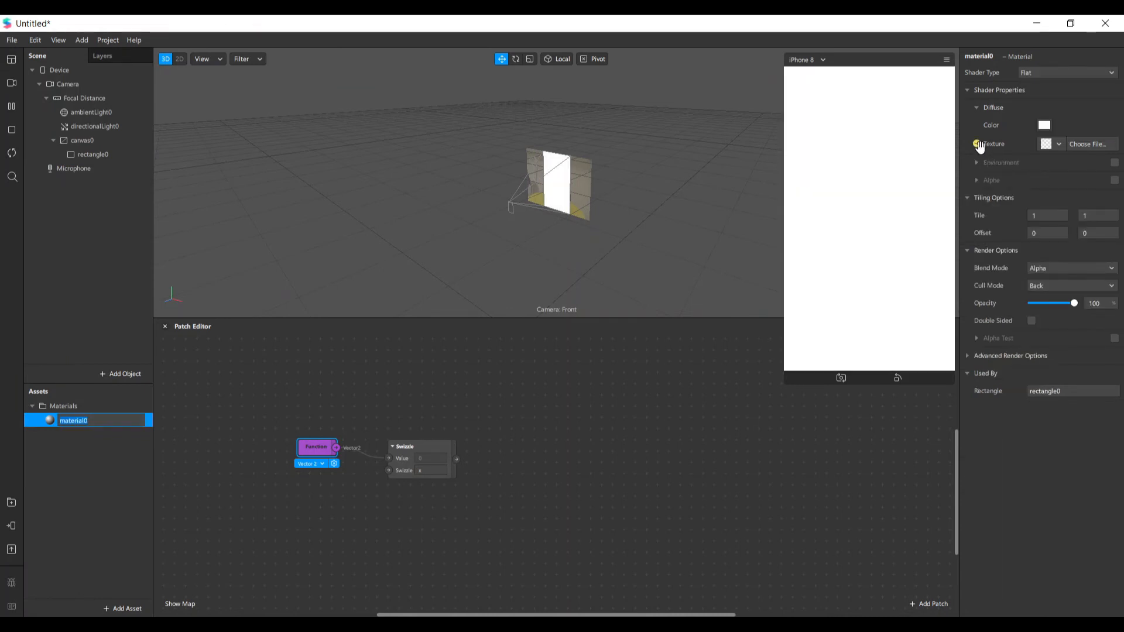
# Step: Create a patch for the material's diffuse texture and connect the Swizzle output to it
pyautogui.click(978, 145)
pyautogui.moveTo(572, 507); pyautogui.dragTo(549, 470)
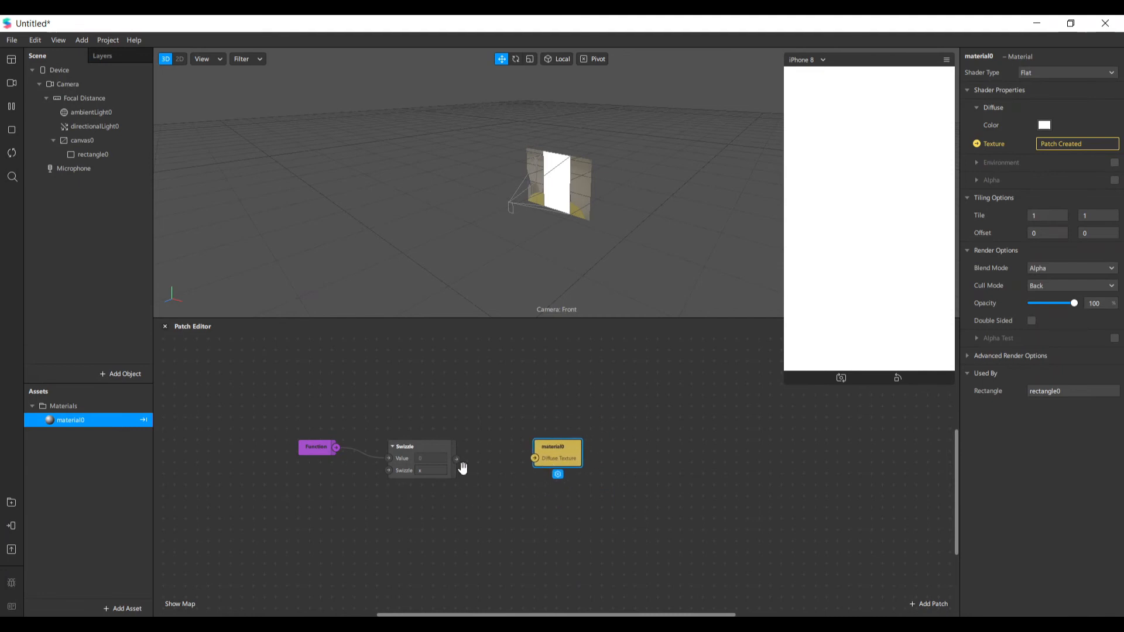
pyautogui.moveTo(457, 459); pyautogui.dragTo(582, 463)
# Step: Space out the Function and Swizzle patches and enlarge the iPhone 8 preview
pyautogui.moveTo(428, 452)
pyautogui.mouseDown()
pyautogui.moveTo(456, 447)
pyautogui.moveTo(447, 450)
pyautogui.mouseUp()
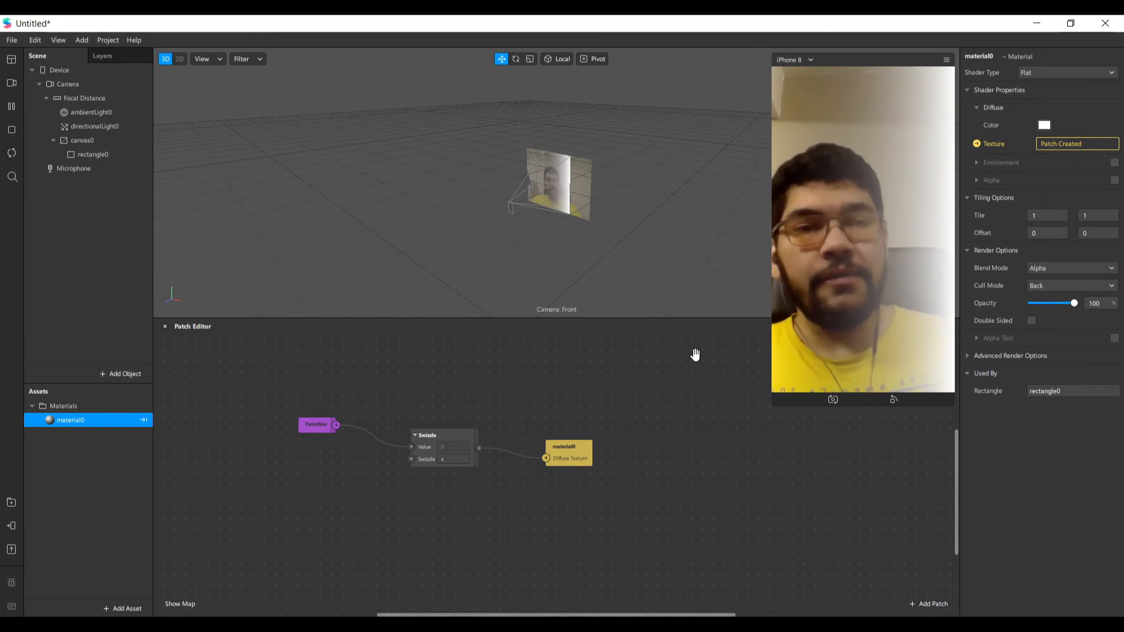
pyautogui.moveTo(318, 423); pyautogui.dragTo(308, 434)
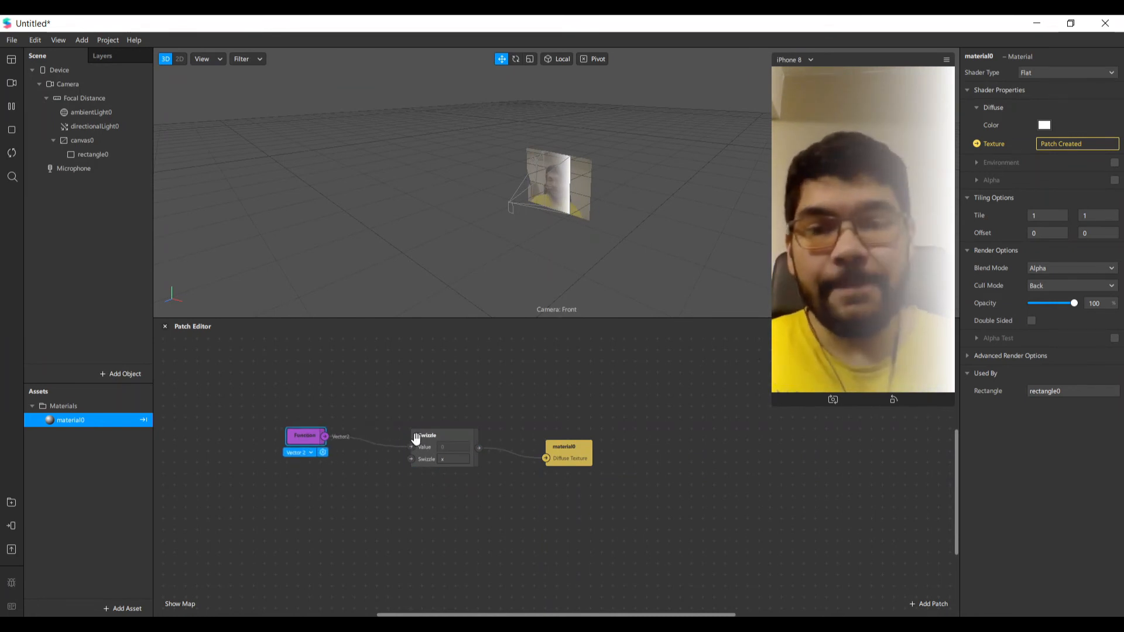
pyautogui.moveTo(418, 437); pyautogui.dragTo(404, 423)
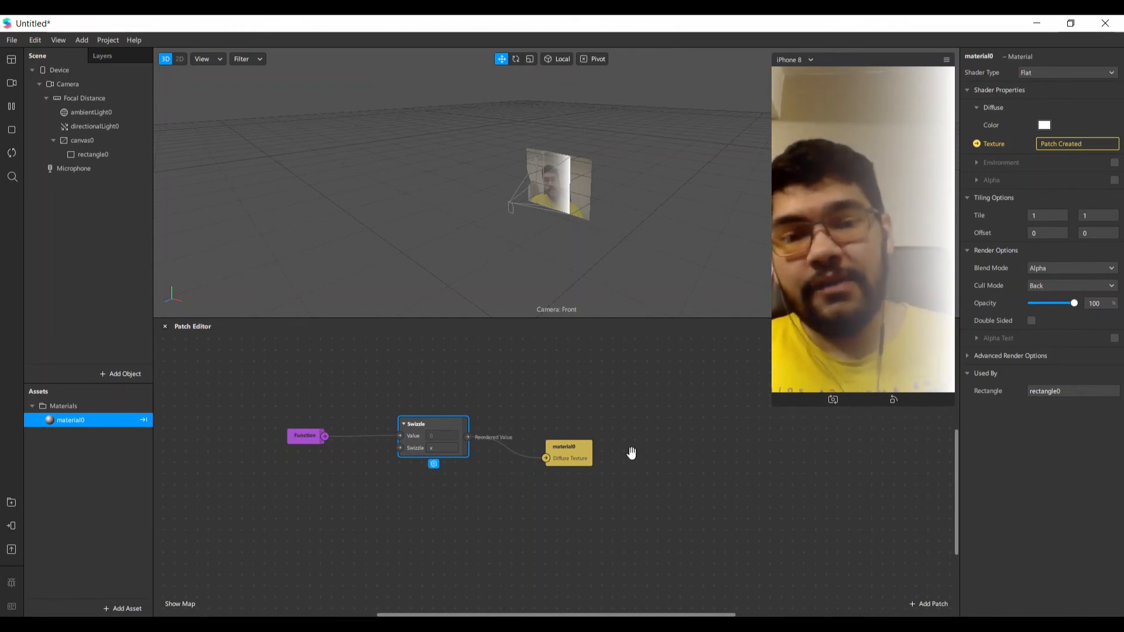
pyautogui.moveTo(772, 73); pyautogui.dragTo(712, 73)
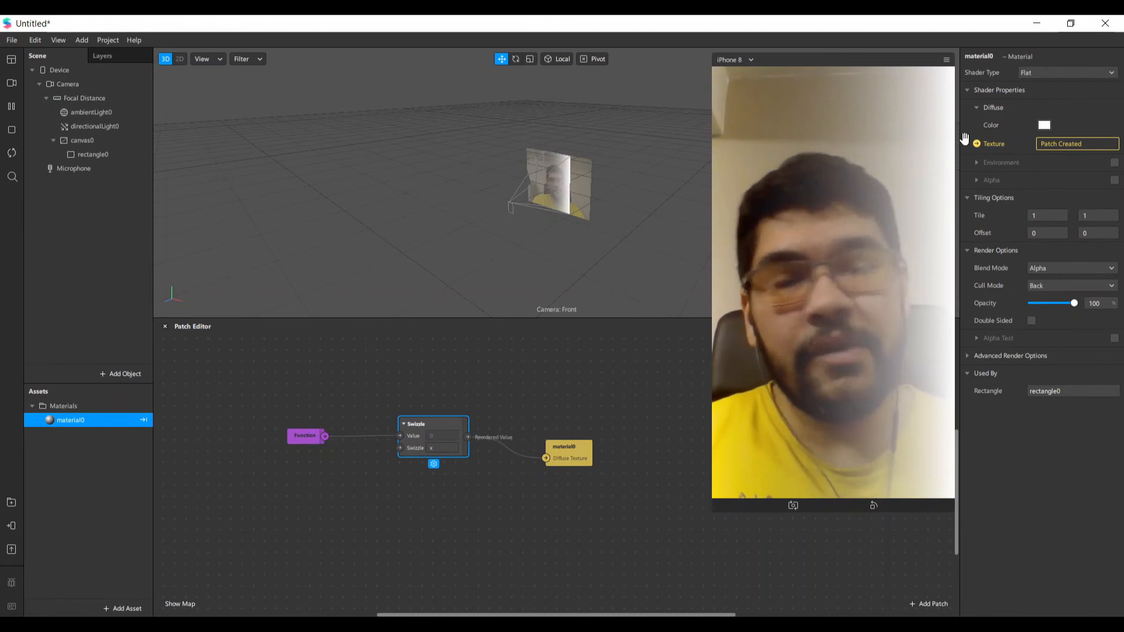
# Step: Try several diffuse colors on the material and apply purple (#aa00ff)
pyautogui.click(1044, 124)
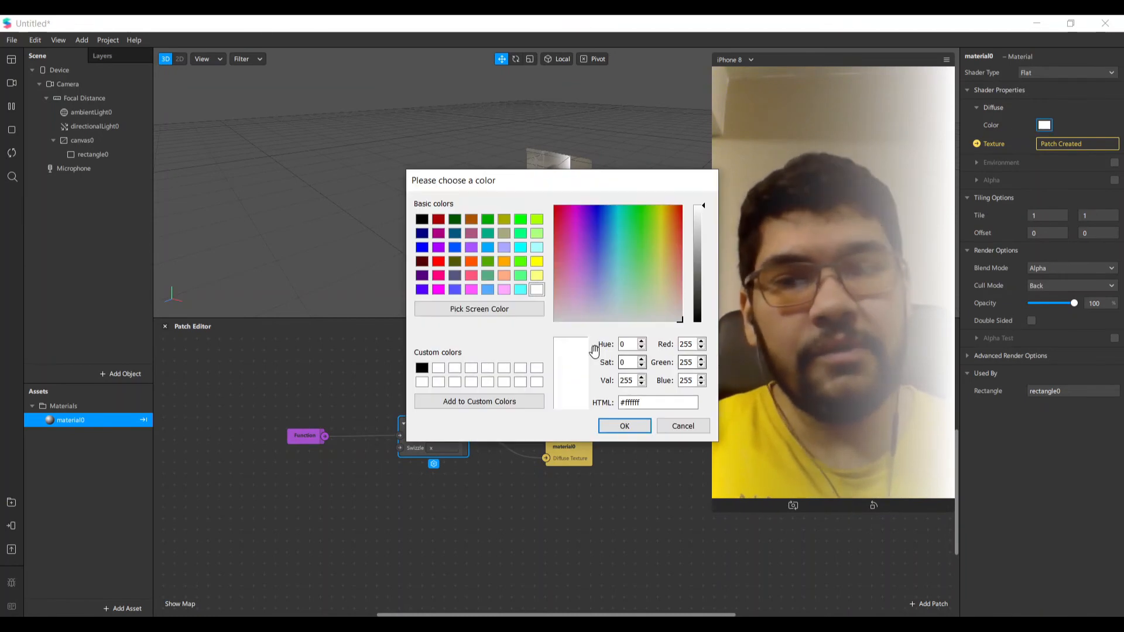
pyautogui.click(505, 234)
pyautogui.click(483, 249)
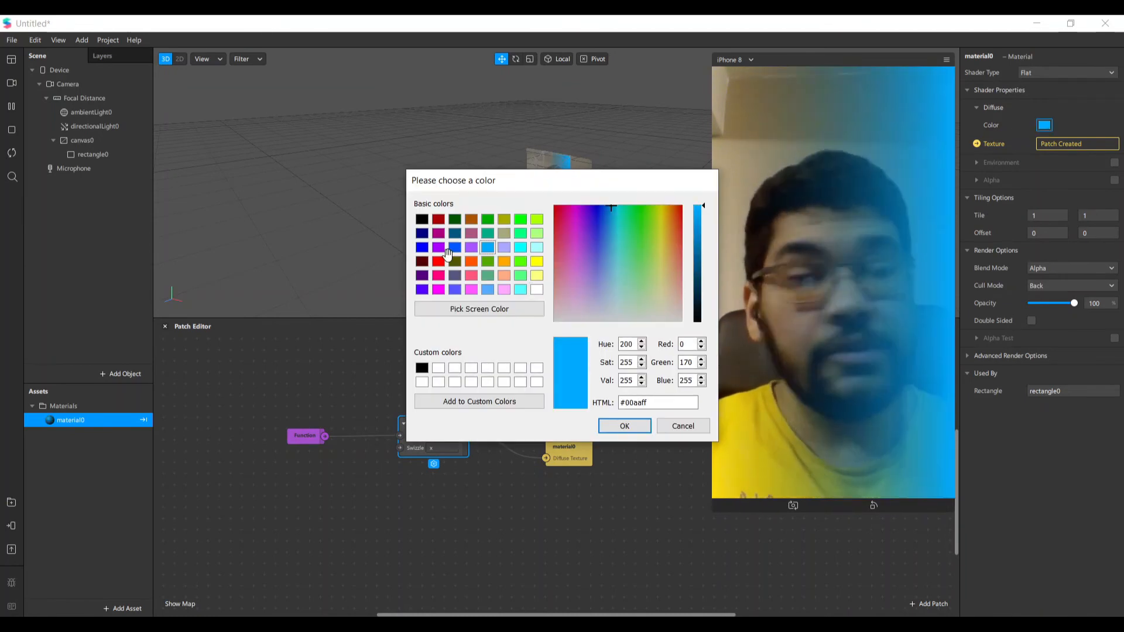
pyautogui.click(455, 247)
pyautogui.click(438, 247)
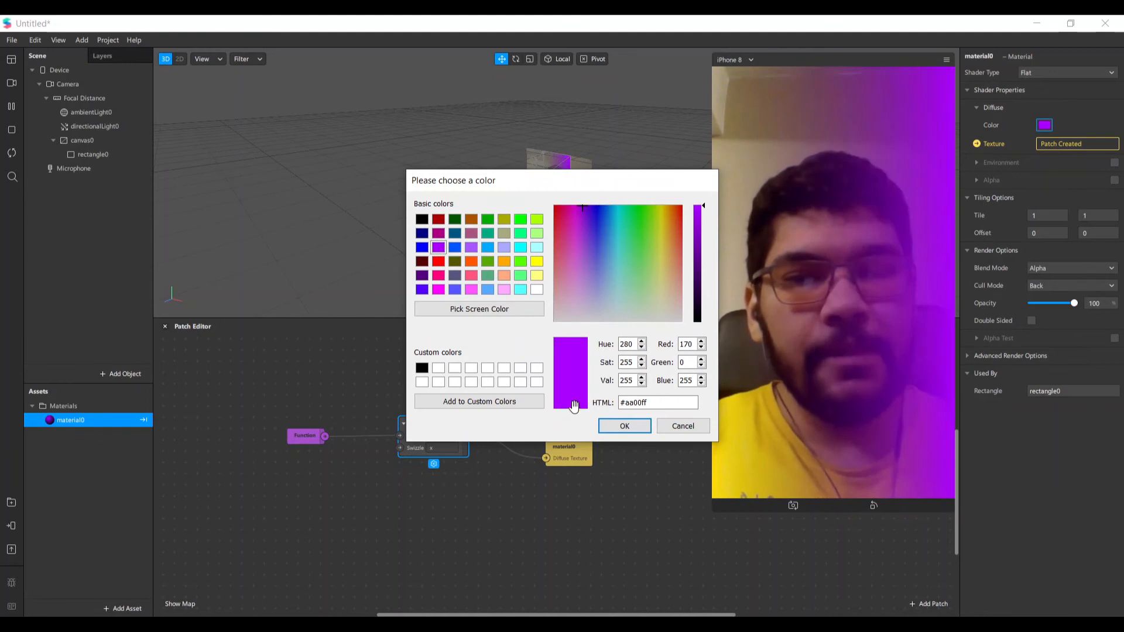
pyautogui.click(625, 426)
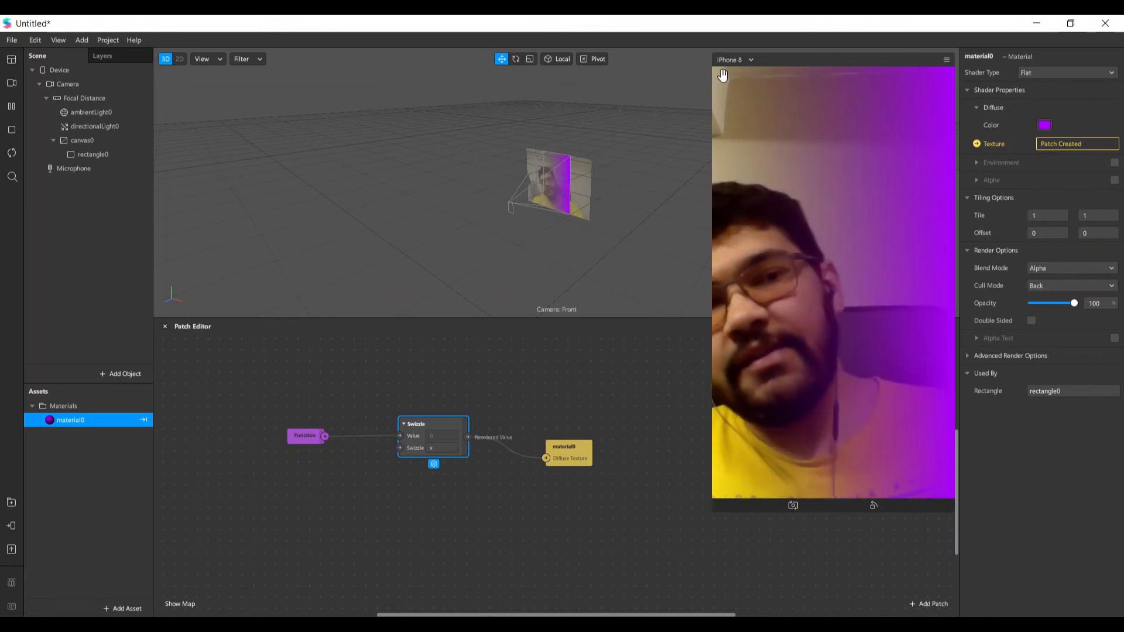
# Step: Set the Swizzle patch's swizzle value to y for a vertical gradient
pyautogui.click(441, 448)
pyautogui.write('y')
pyautogui.press('Return')
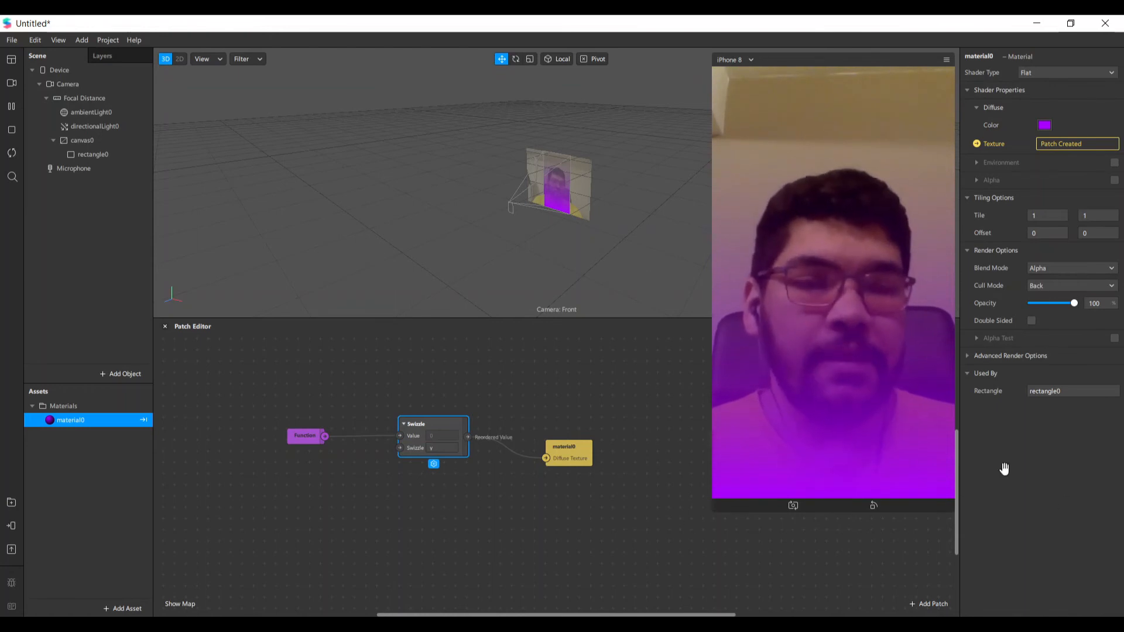
# Step: Change the material's diffuse color to cyan
pyautogui.click(1044, 125)
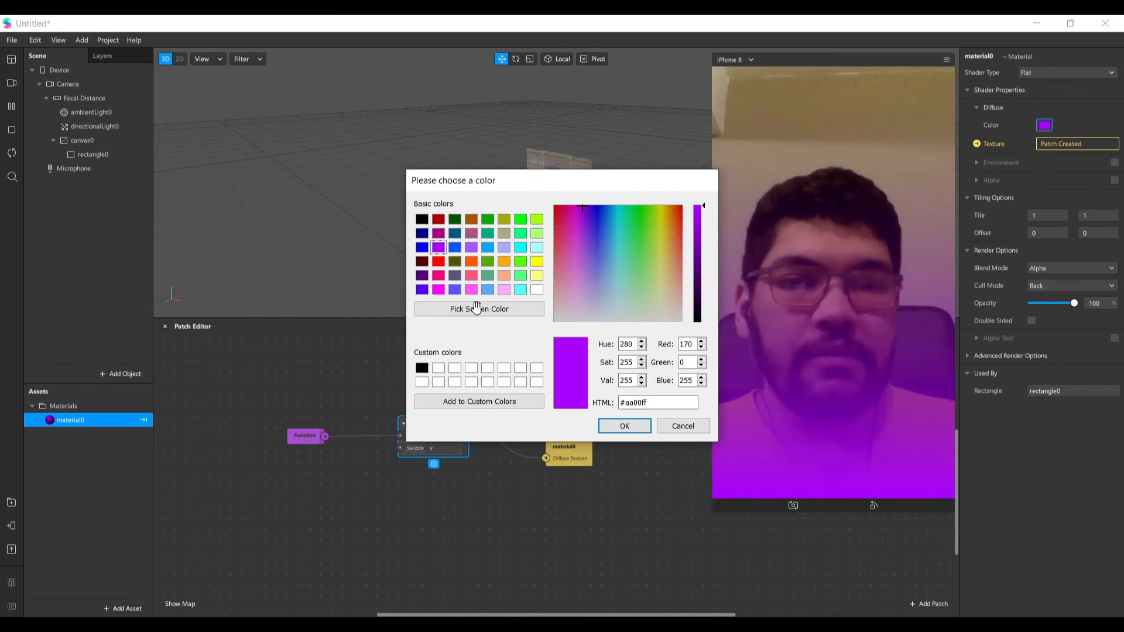
pyautogui.click(522, 246)
pyautogui.click(621, 427)
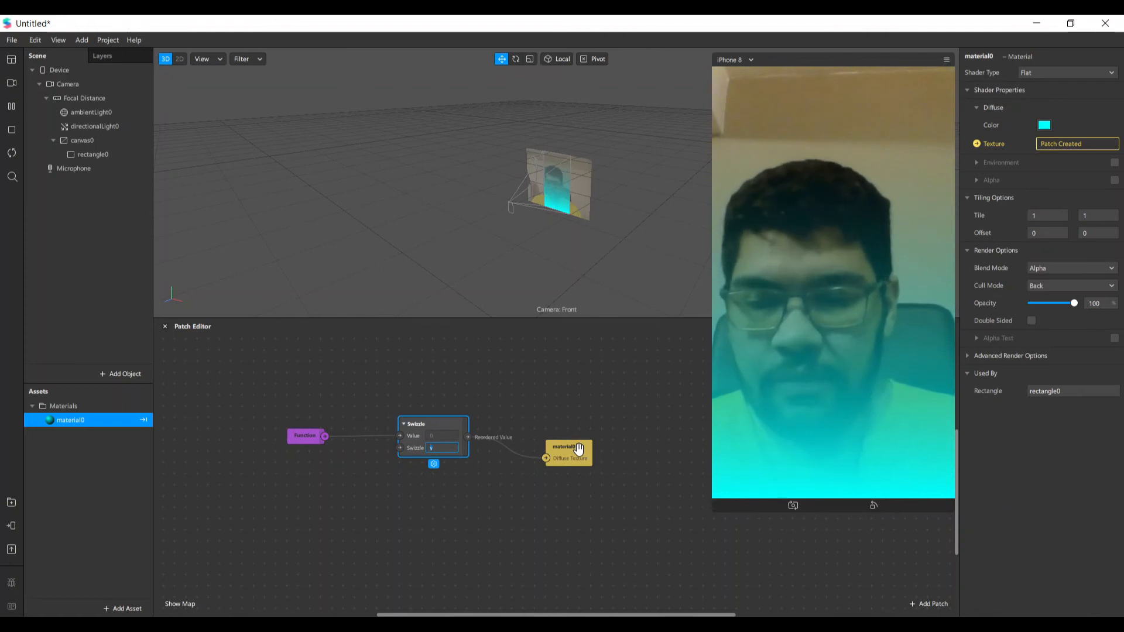
# Step: Set the Swizzle patch's swizzle value to xy01
pyautogui.write('xy')
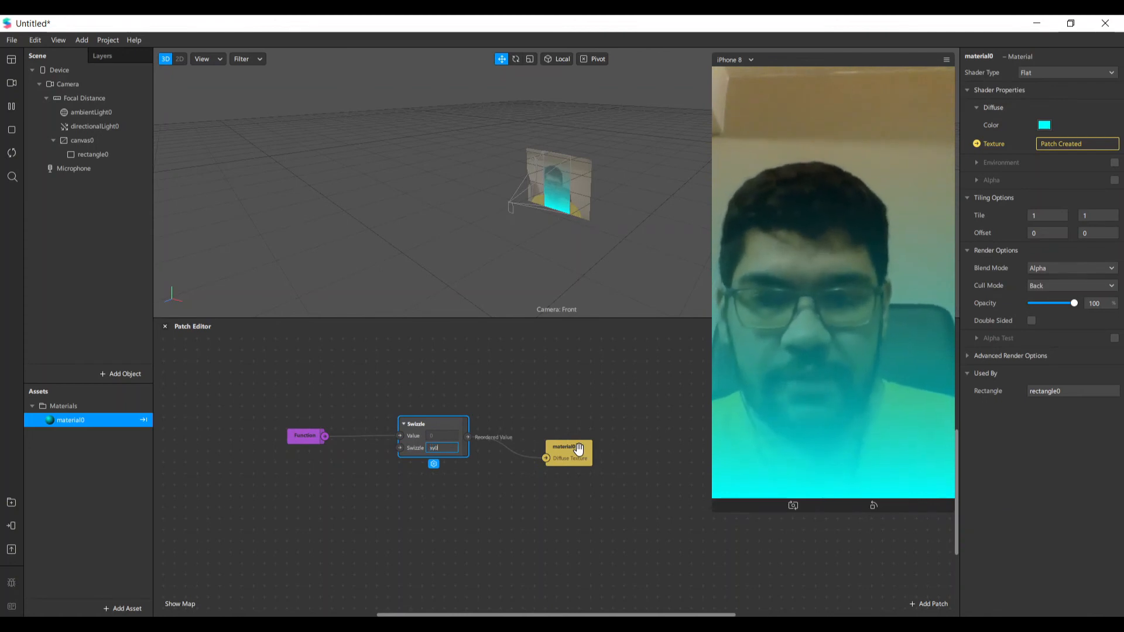
pyautogui.write('0')
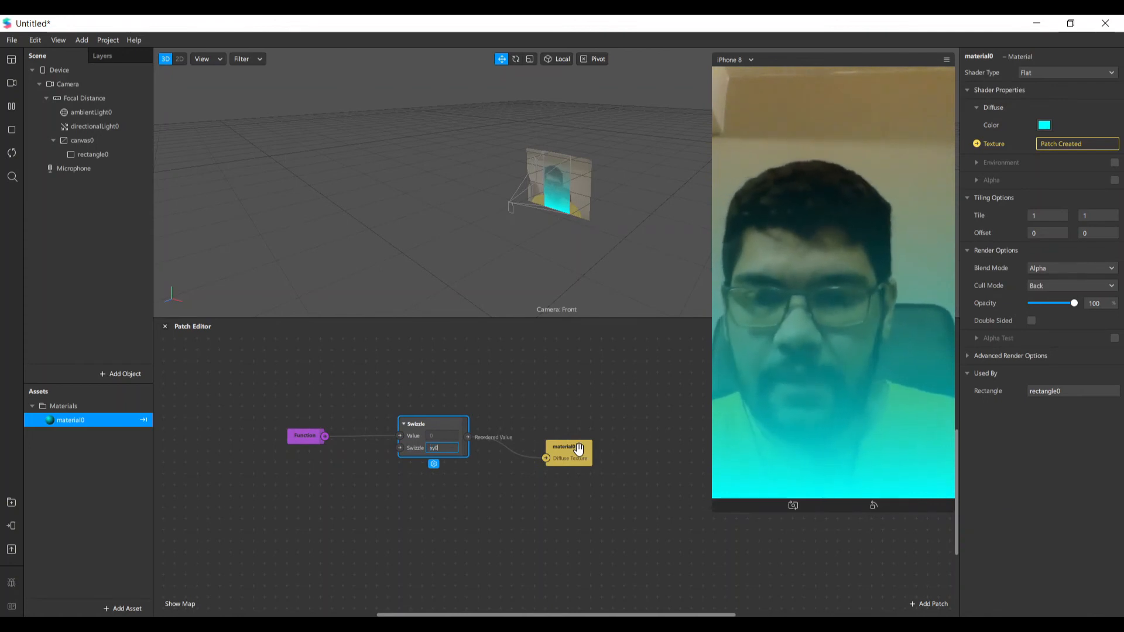
pyautogui.write('1')
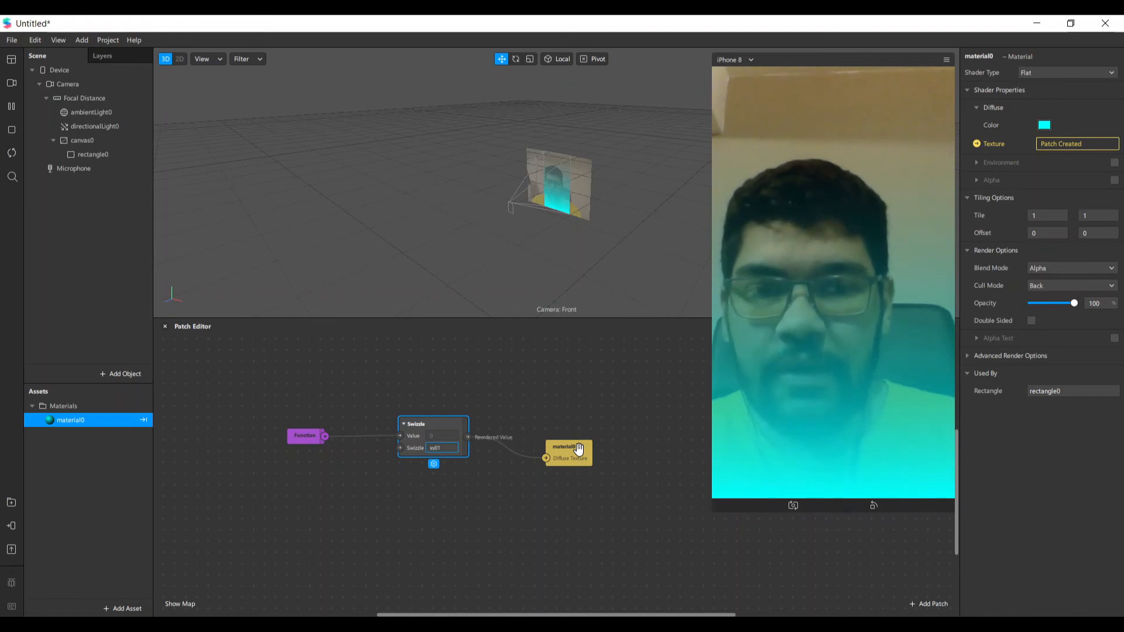
pyautogui.click(464, 369)
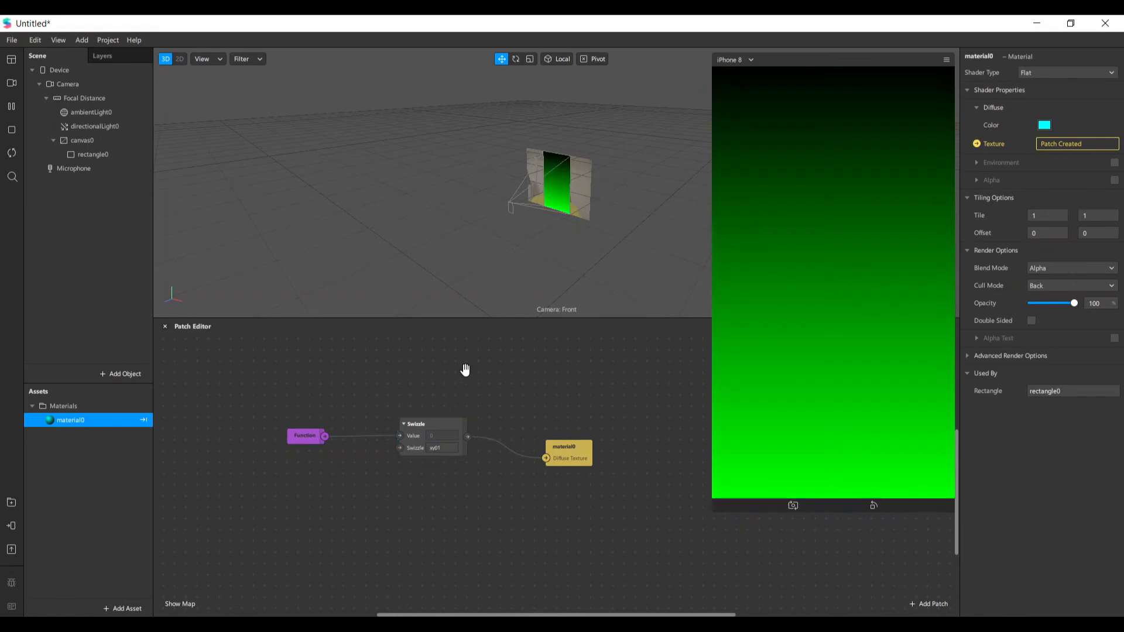
# Step: Change the material's diffuse color to white (#ffffff)
pyautogui.moveTo(438, 428); pyautogui.dragTo(426, 428)
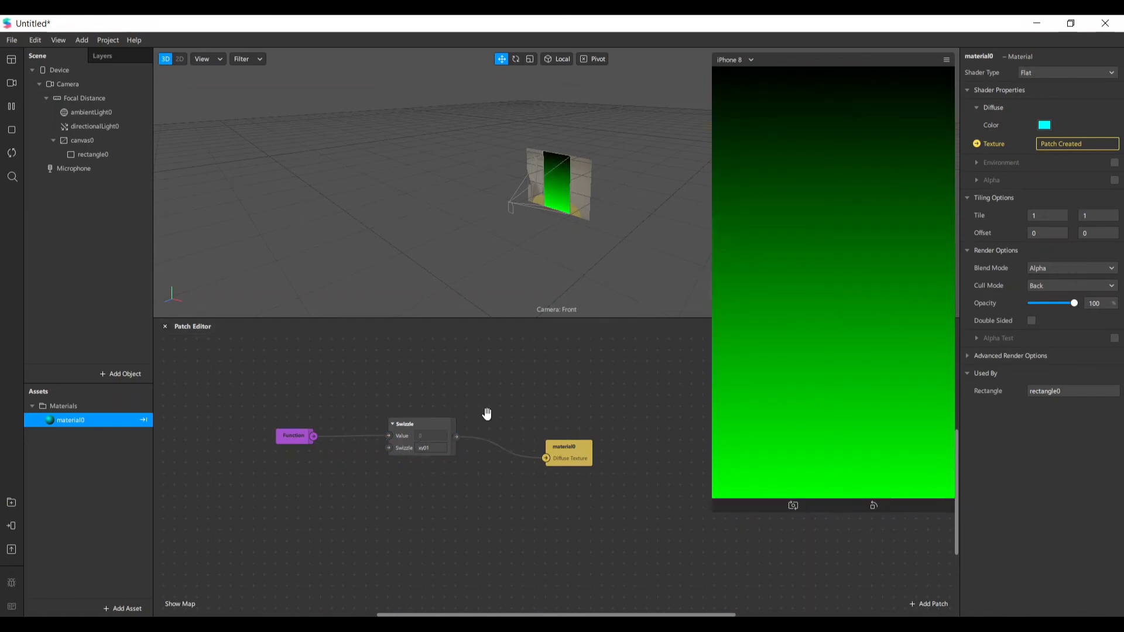
pyautogui.click(1044, 124)
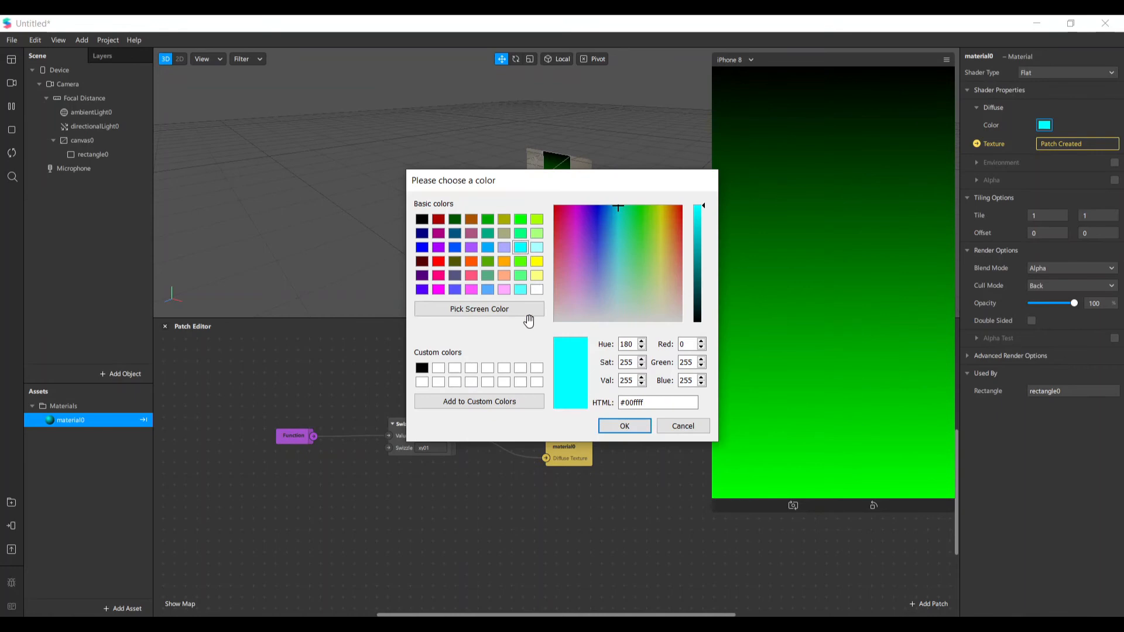
pyautogui.click(536, 290)
pyautogui.moveTo(527, 177); pyautogui.dragTo(389, 157)
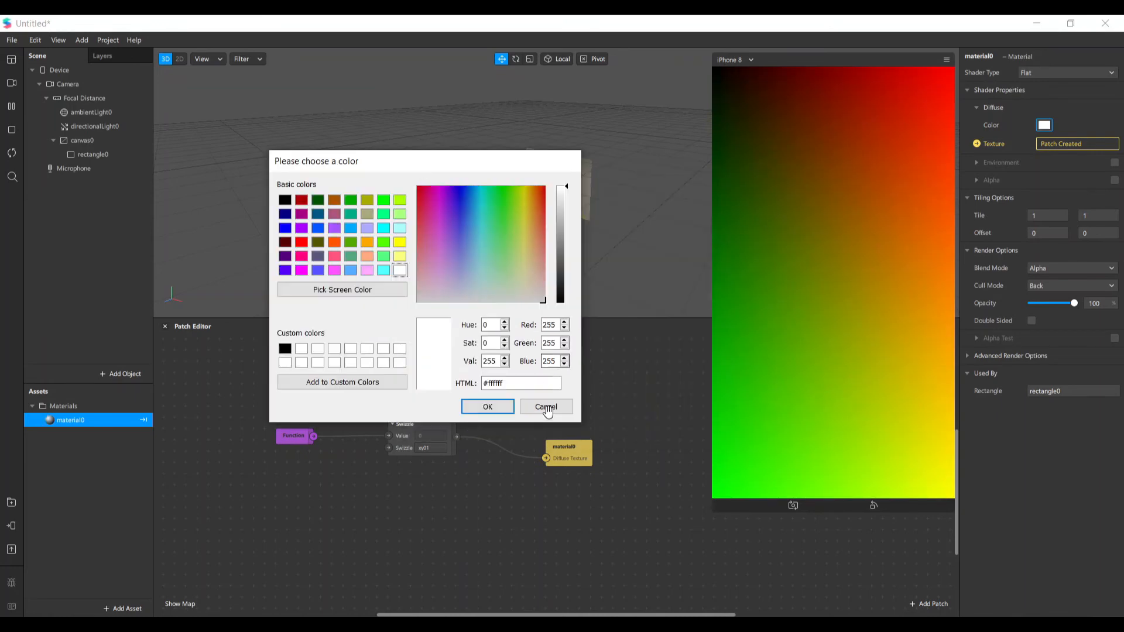
pyautogui.click(479, 409)
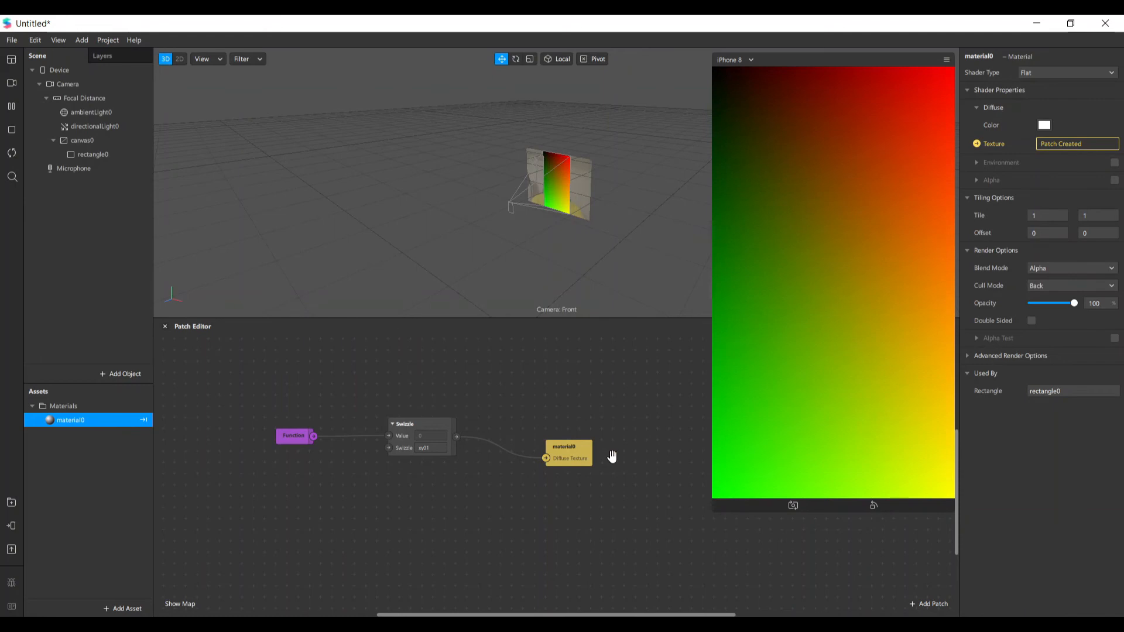
# Step: Set the Swizzle patch's swizzle value to 1101
pyautogui.moveTo(428, 432); pyautogui.dragTo(439, 443)
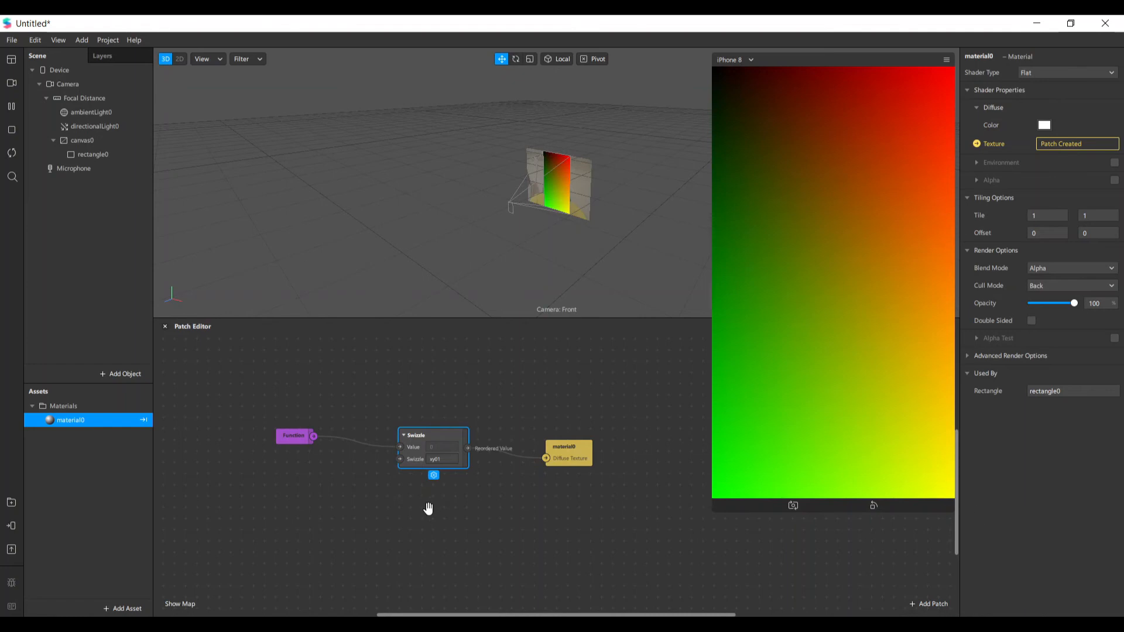
pyautogui.click(435, 460)
pyautogui.press('Return')
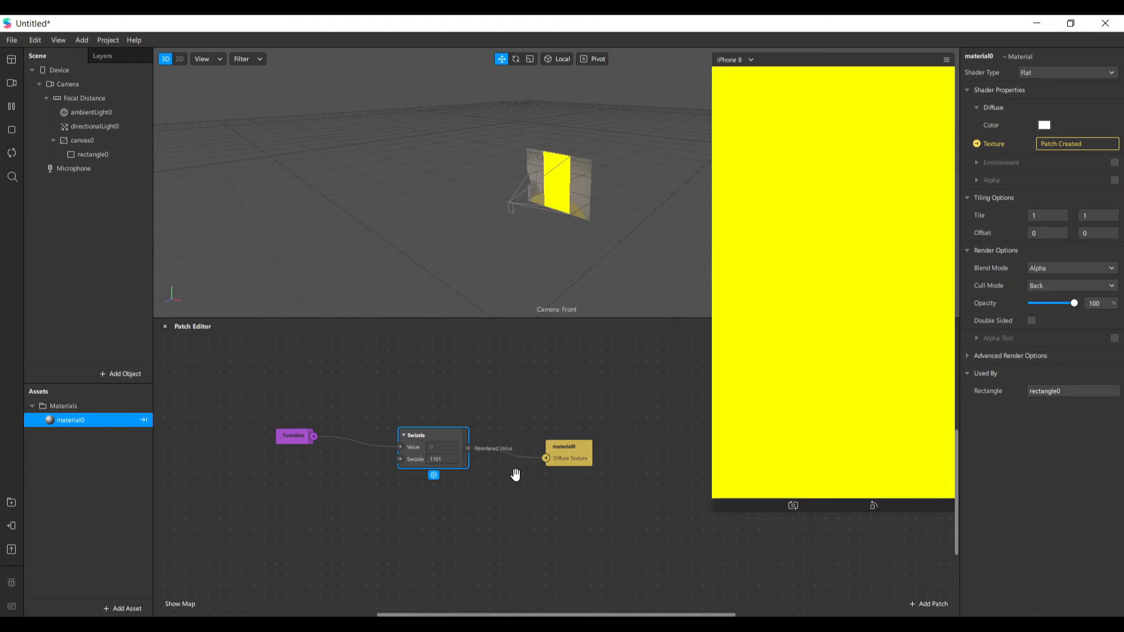
# Step: Set the Swizzle patch's swizzle value to x0y1 for a red and blue gradient
pyautogui.click(434, 459)
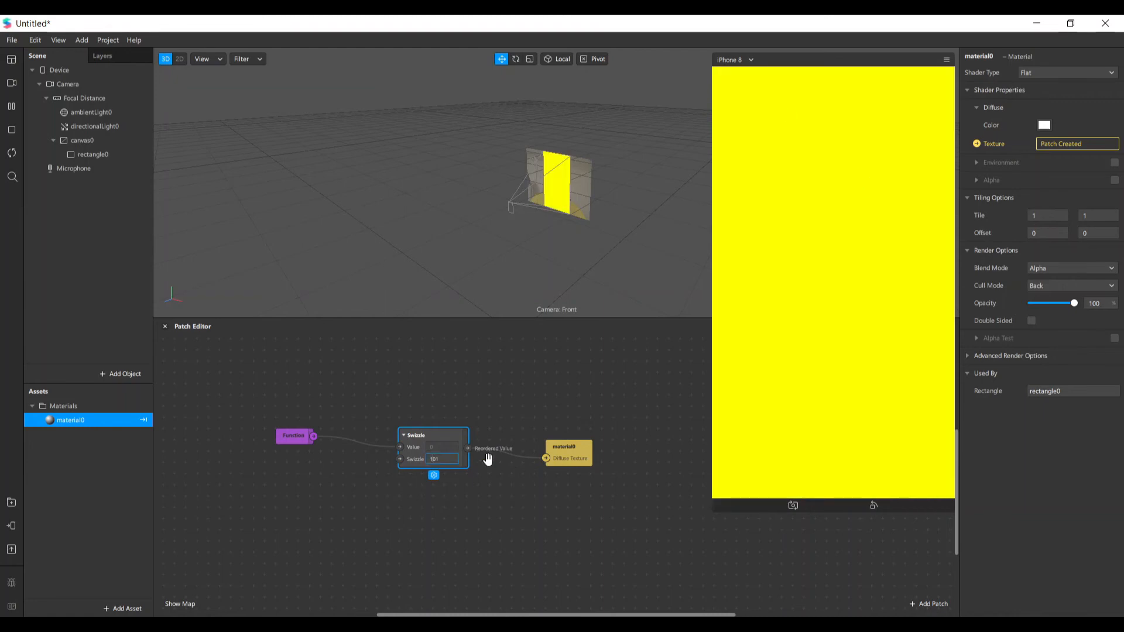
pyautogui.press('BackSpace')
pyautogui.press('BackSpace')
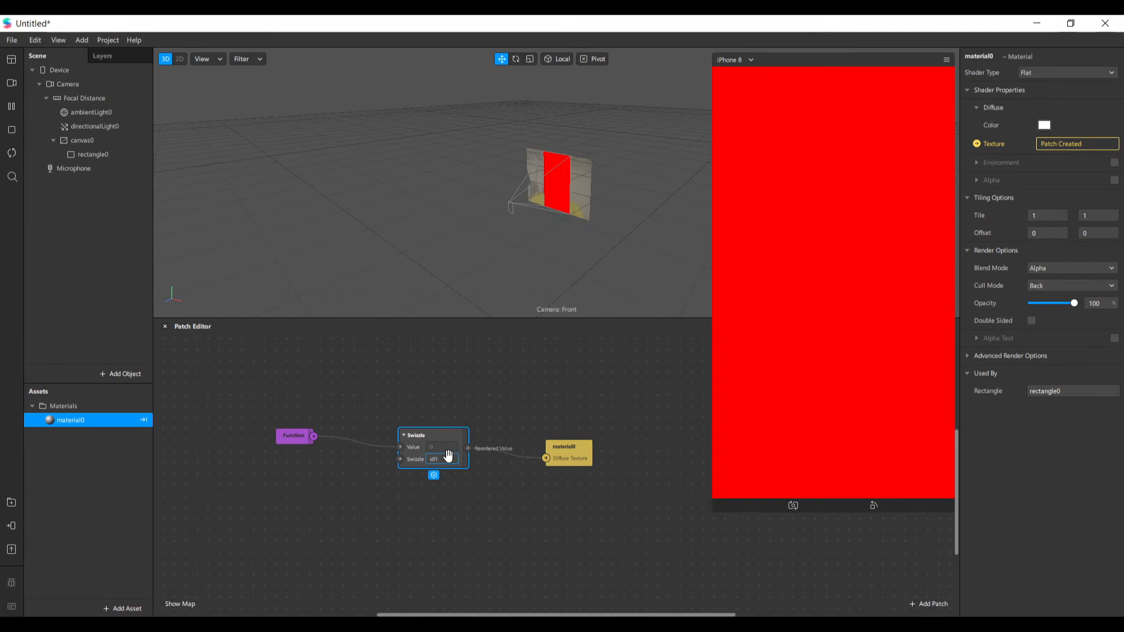
pyautogui.write('y1')
pyautogui.press('Return')
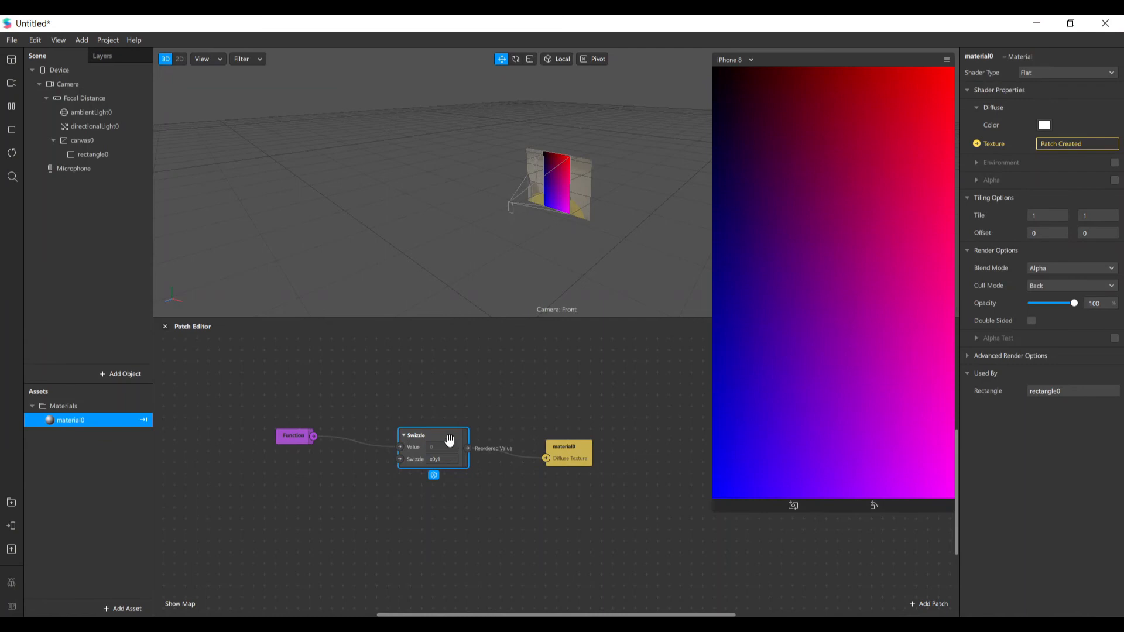
# Step: Make room in a taller Patch Editor with a smaller preview and move the existing patches down
pyautogui.moveTo(715, 510); pyautogui.dragTo(822, 307)
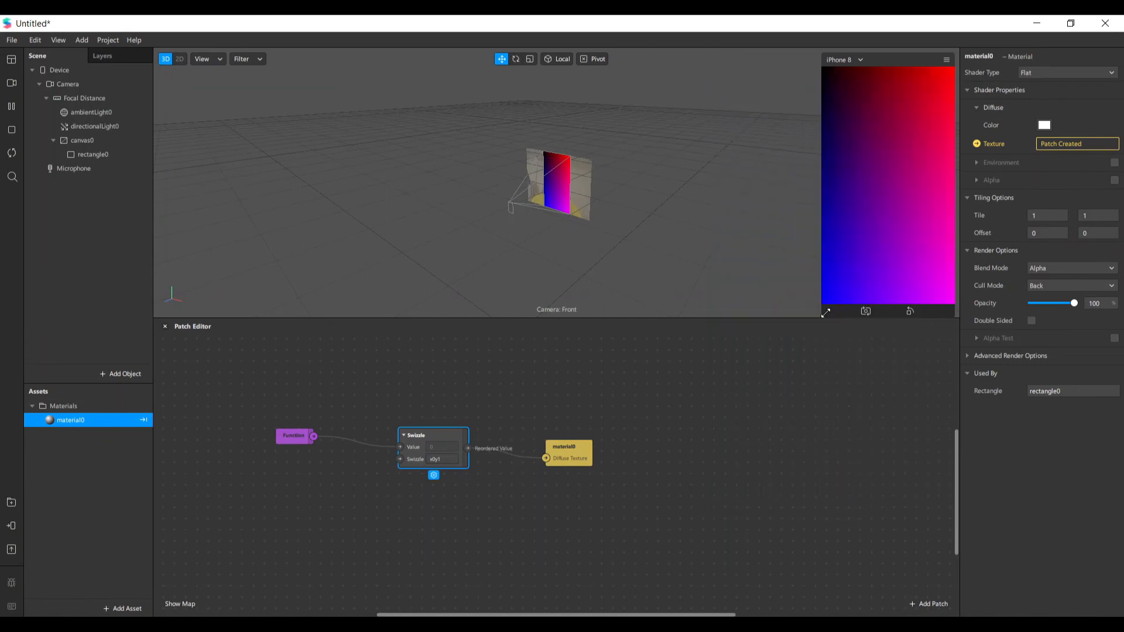
pyautogui.moveTo(522, 318); pyautogui.dragTo(522, 239)
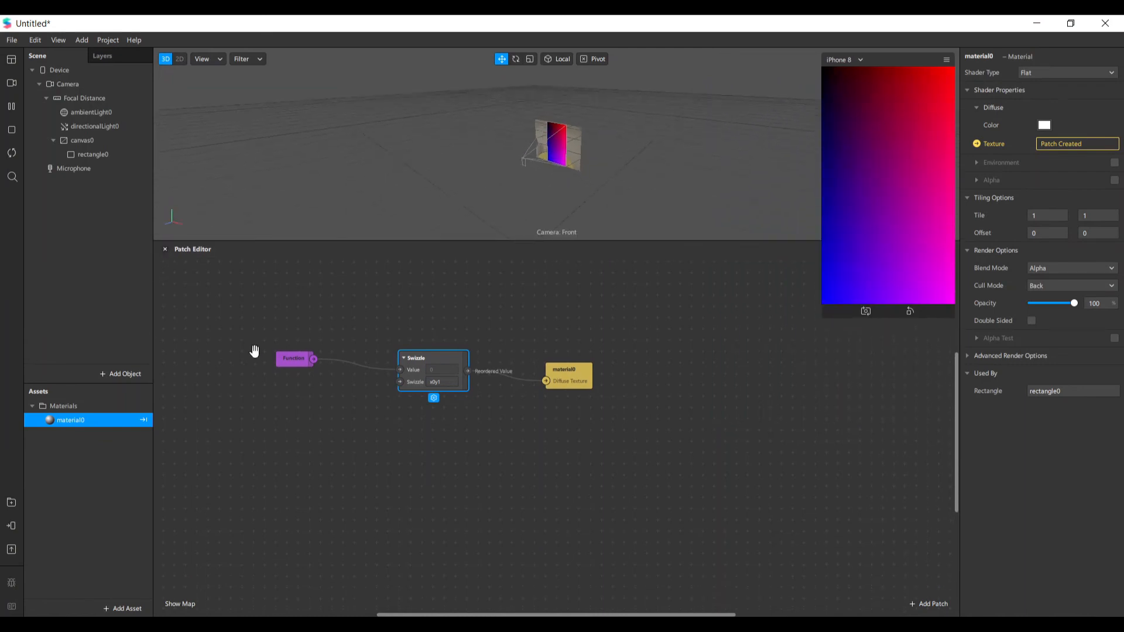
pyautogui.moveTo(251, 350); pyautogui.dragTo(595, 406)
pyautogui.moveTo(449, 365); pyautogui.dragTo(393, 534)
pyautogui.moveTo(238, 526)
pyautogui.mouseDown()
pyautogui.moveTo(223, 432)
pyautogui.moveTo(227, 533)
pyautogui.mouseUp()
pyautogui.click(407, 467)
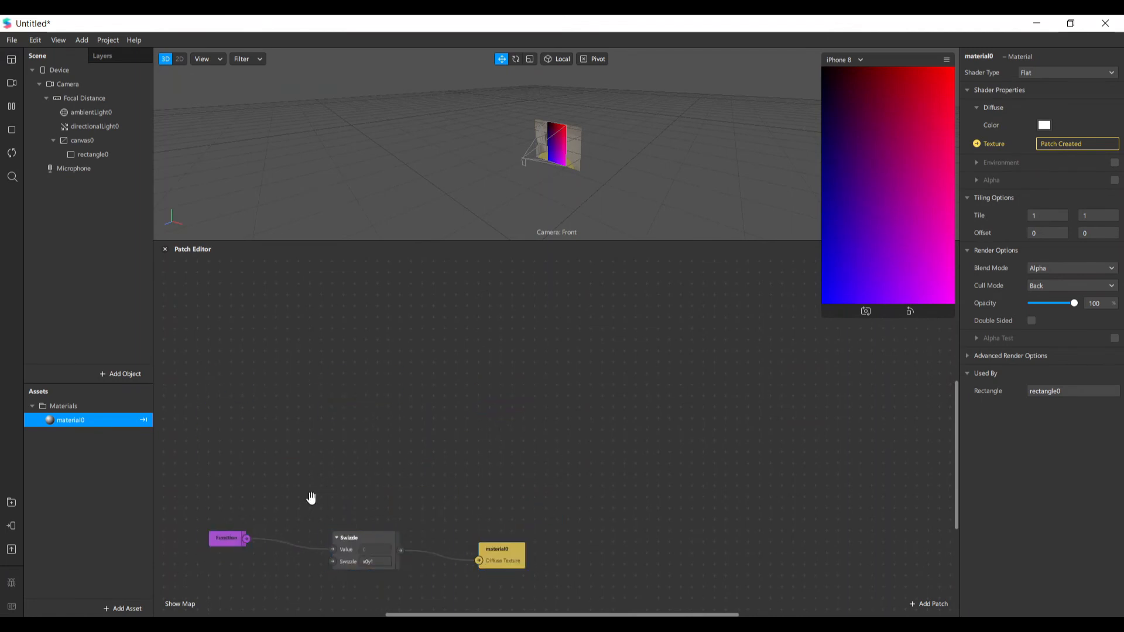
# Step: Separate the Function patch from the Swizzle patch and disconnect Swizzle from the material0 patch
pyautogui.moveTo(311, 498); pyautogui.dragTo(641, 586)
pyautogui.moveTo(321, 549); pyautogui.dragTo(338, 351)
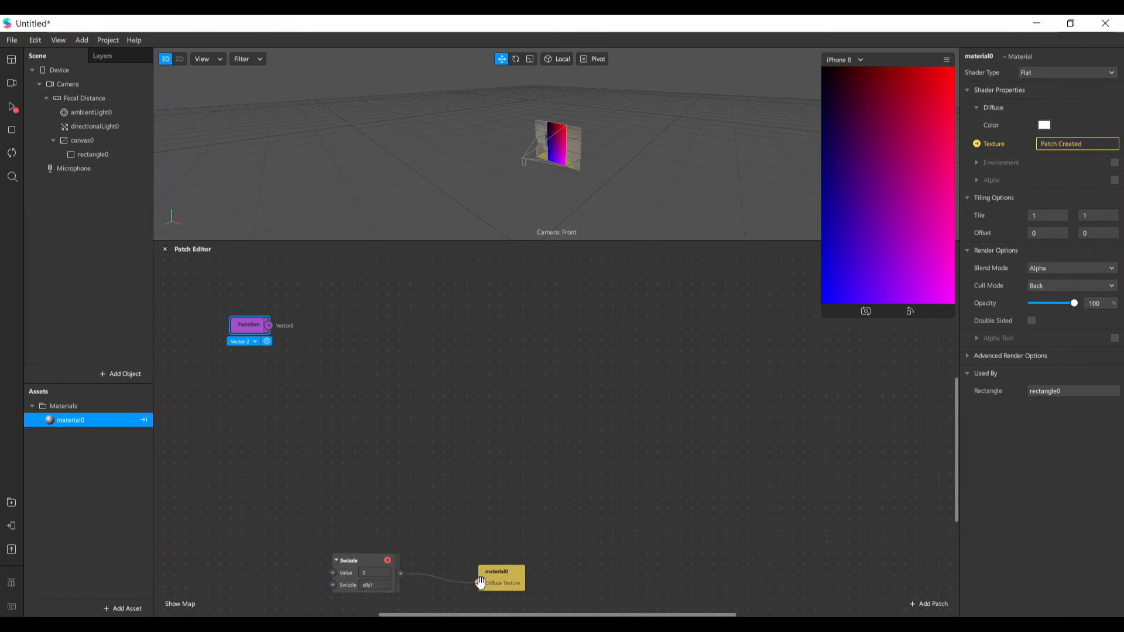
pyautogui.moveTo(479, 583); pyautogui.dragTo(242, 386)
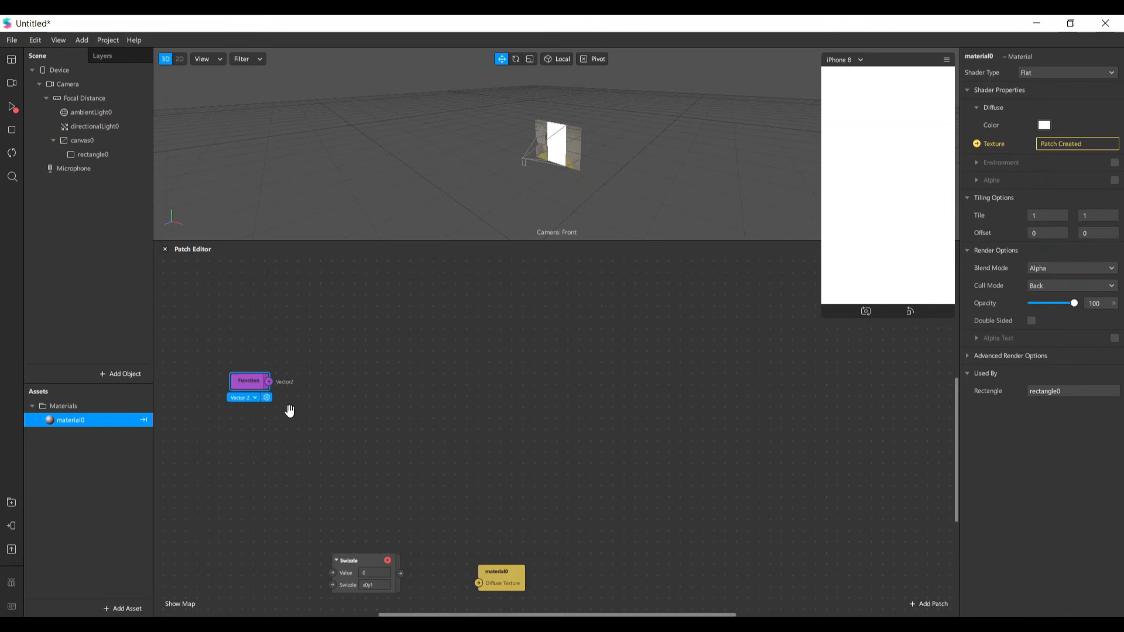
# Step: Add a Multiply patch beside the Function patch and set its value type to Vector 2
pyautogui.click(942, 598)
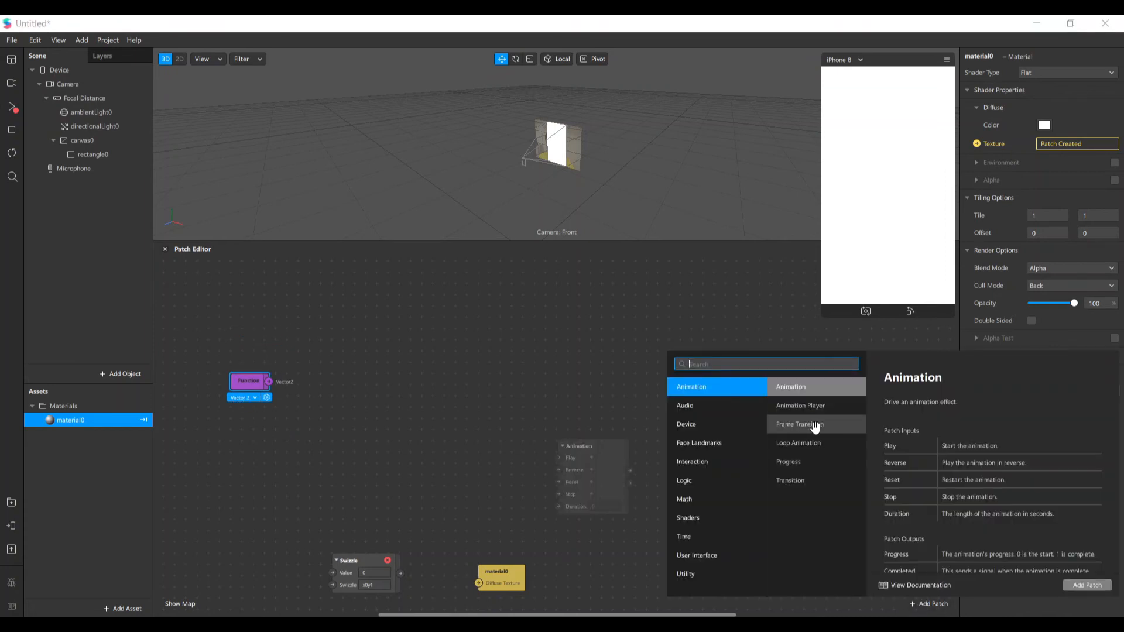
pyautogui.write('mul')
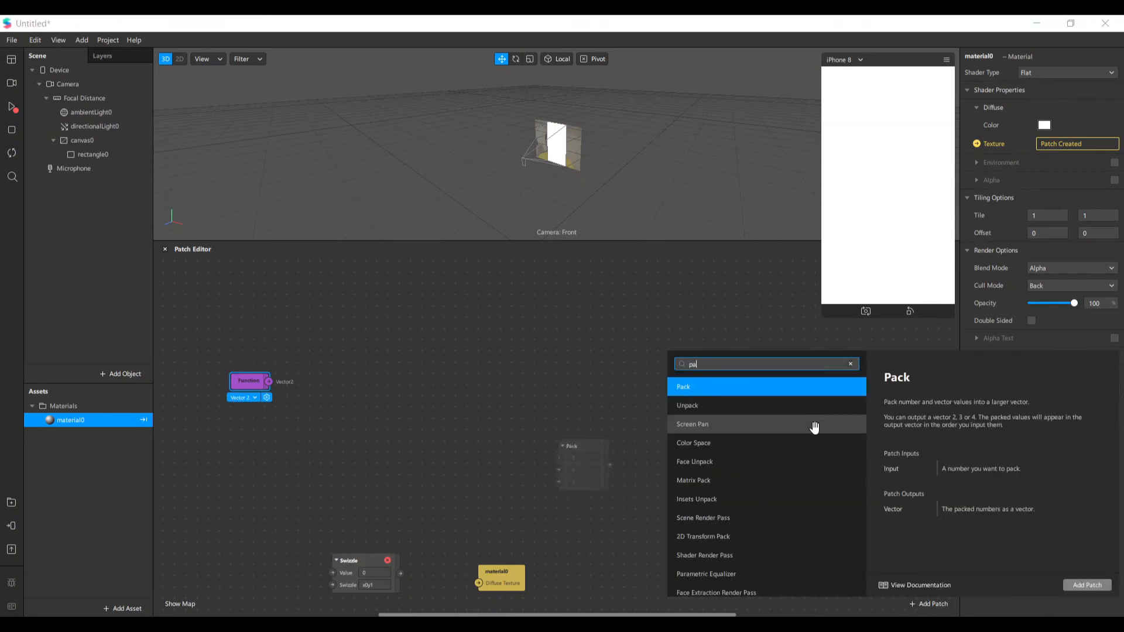
pyautogui.press('Return')
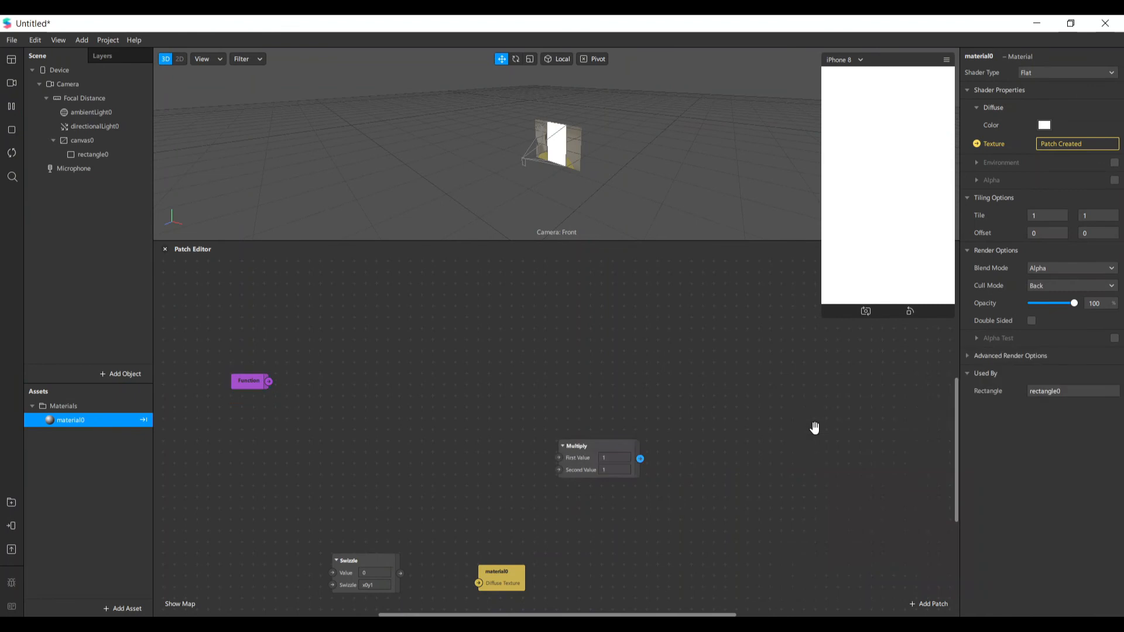
pyautogui.moveTo(581, 451); pyautogui.dragTo(401, 368)
pyautogui.click(358, 421)
pyautogui.click(376, 474)
# Step: Connect the Function patch's output to the Multiply patch's First Value
pyautogui.moveTo(268, 381); pyautogui.dragTo(348, 384)
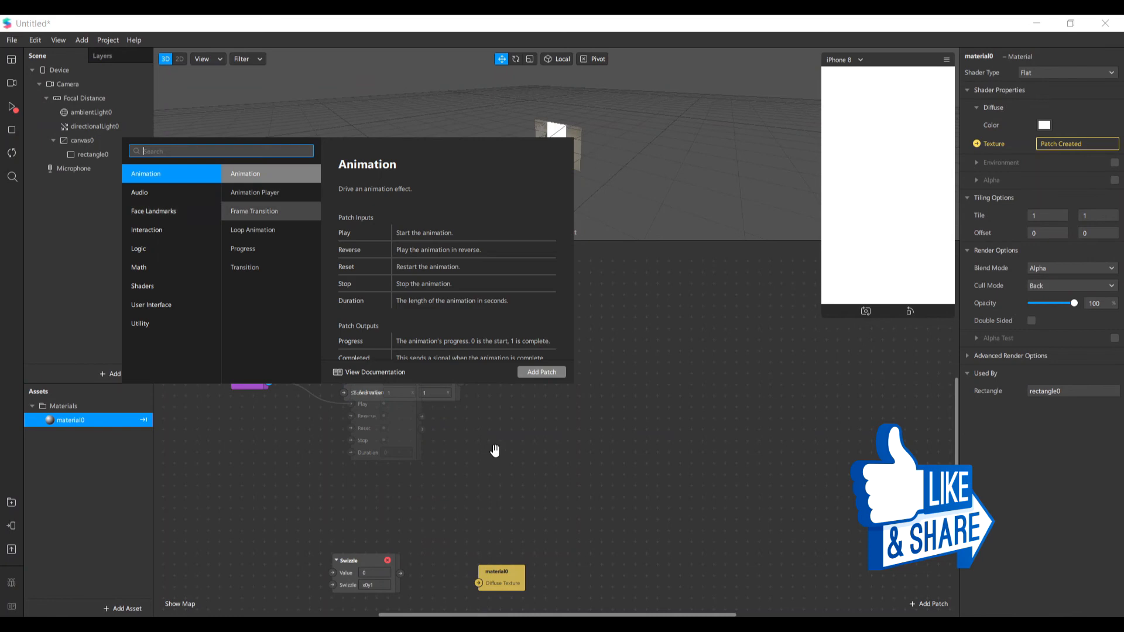
pyautogui.click(337, 463)
pyautogui.moveTo(269, 381); pyautogui.dragTo(389, 381)
# Step: Move the material0 patch nearer to the Multiply patch and delete the unused Swizzle patch
pyautogui.moveTo(503, 581); pyautogui.dragTo(559, 469)
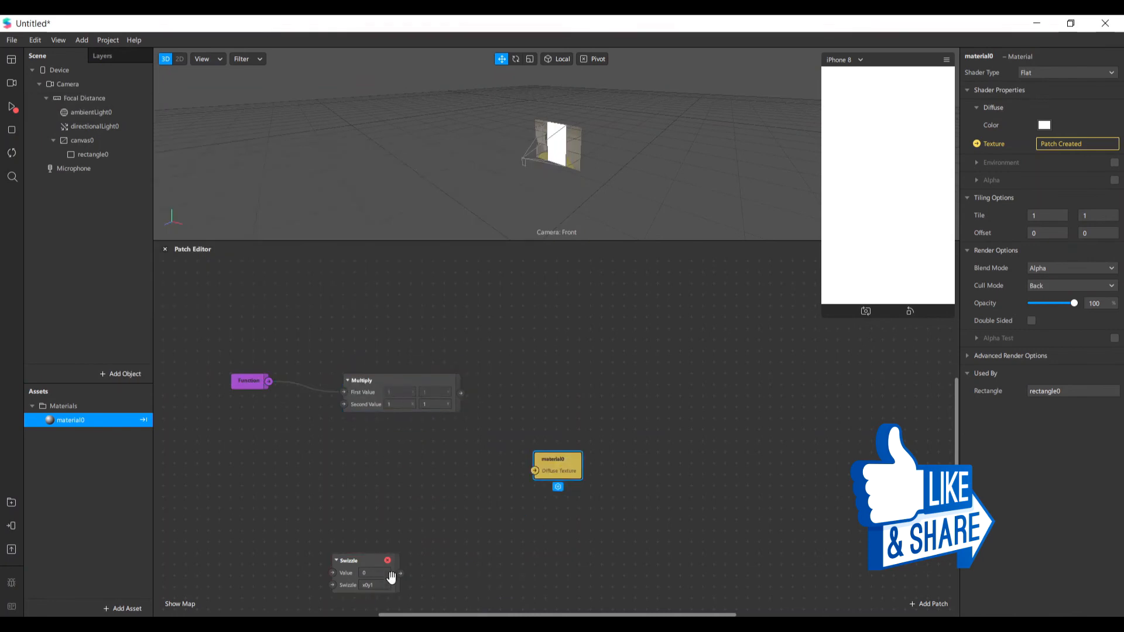
pyautogui.click(375, 561)
pyautogui.press('Delete')
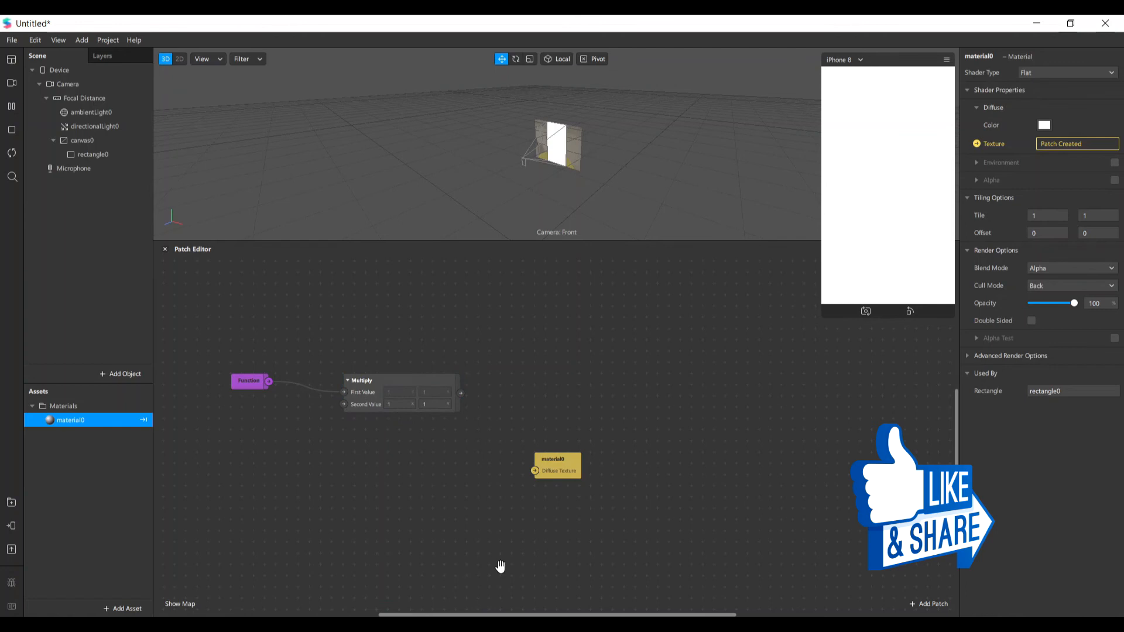
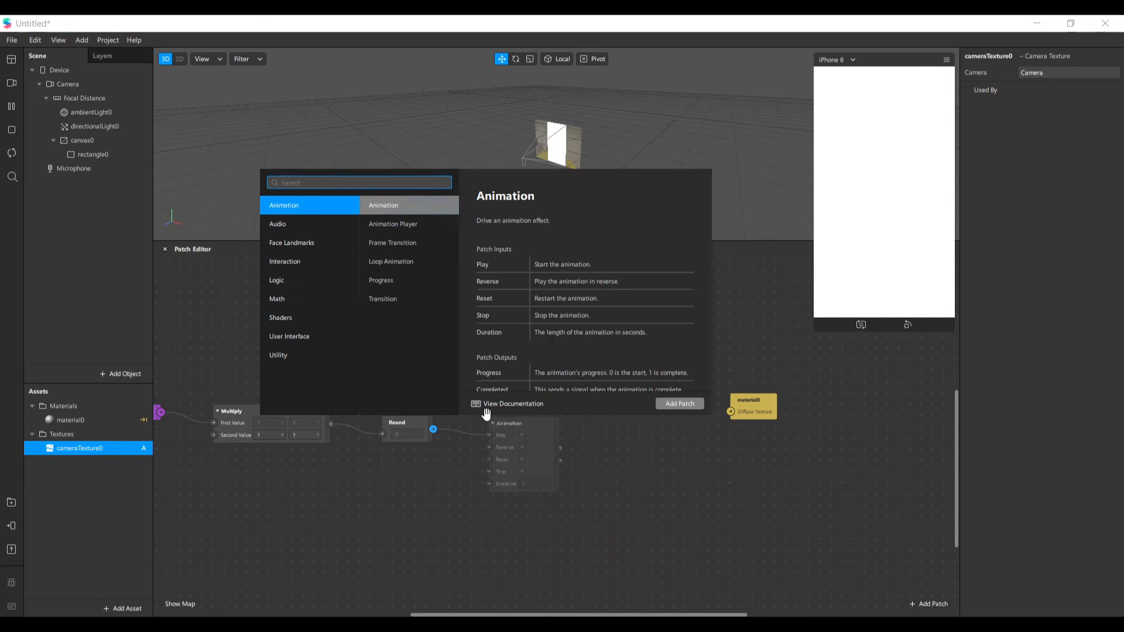
# Step: Add a Divide patch fed by the Round patch and set its value type to Vector 2
pyautogui.write('divide')
pyautogui.press('Return')
pyautogui.moveTo(497, 423); pyautogui.dragTo(478, 411)
pyautogui.click(505, 451)
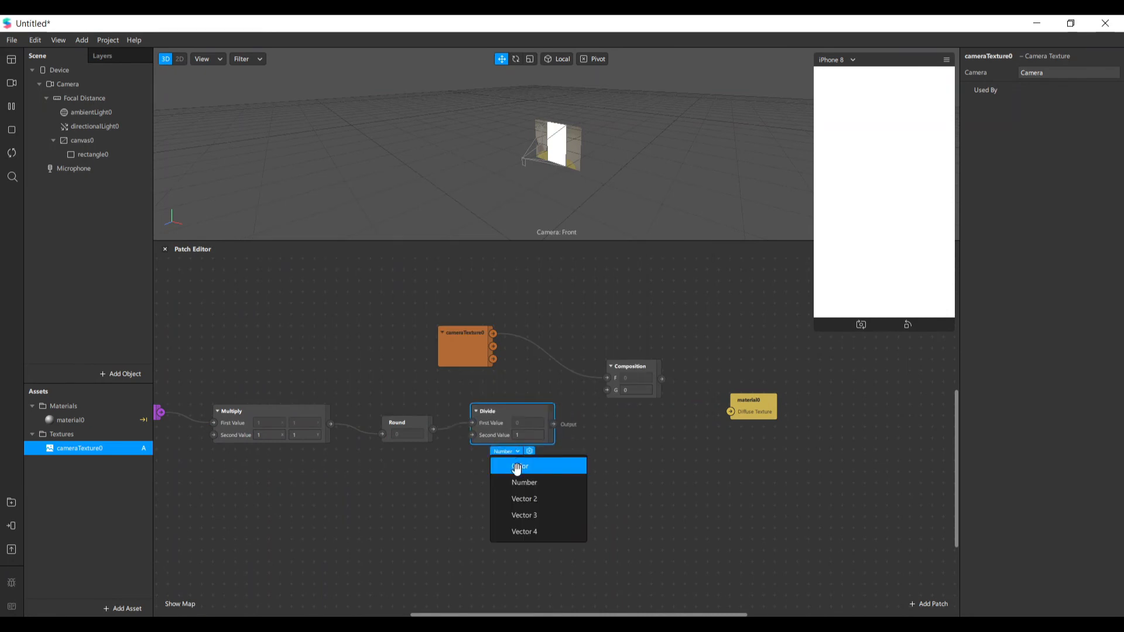
pyautogui.click(548, 499)
pyautogui.moveTo(520, 417); pyautogui.dragTo(519, 428)
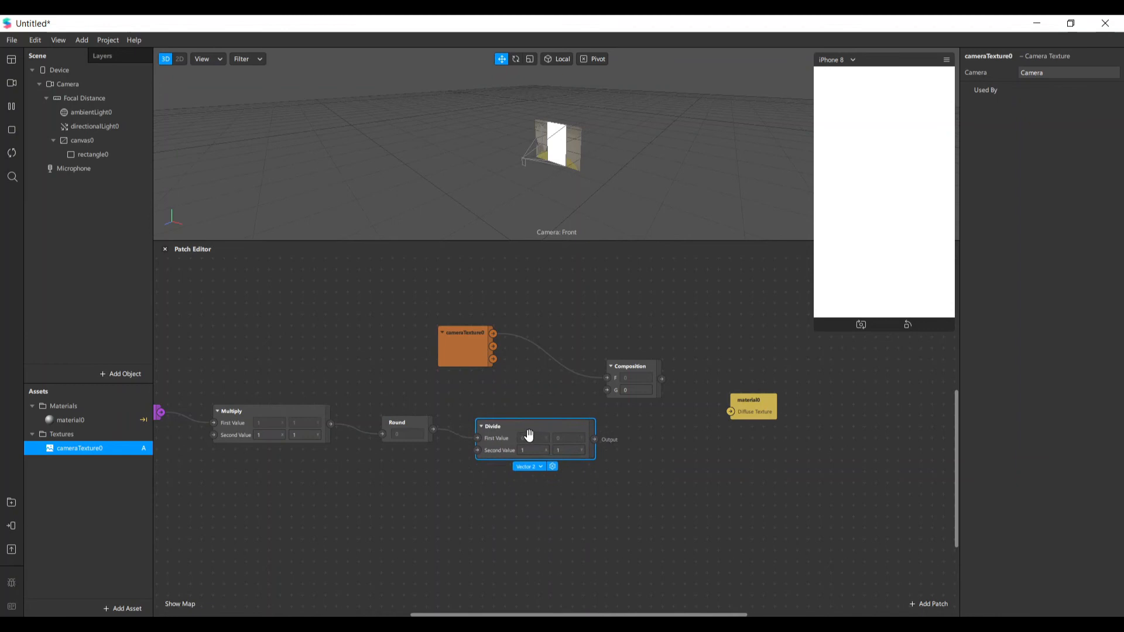
# Step: Tidy the patch row and connect Divide to the Composition patch's G input and Composition to material0's Diffuse Texture
pyautogui.moveTo(317, 421); pyautogui.dragTo(318, 431)
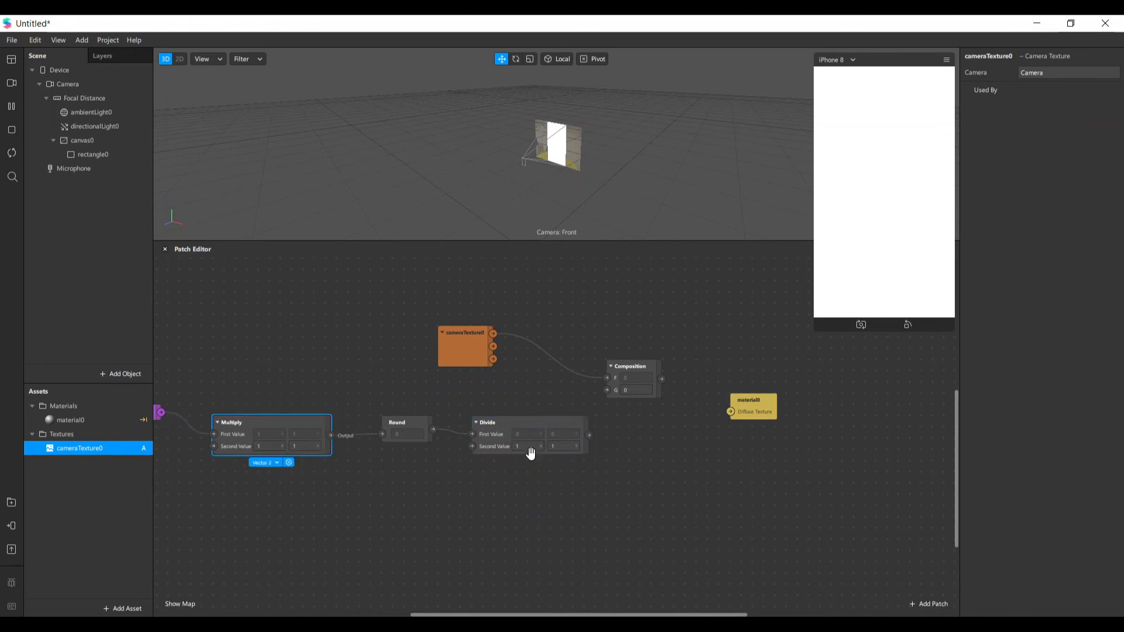
pyautogui.moveTo(246, 427); pyautogui.dragTo(258, 416)
pyautogui.moveTo(511, 422); pyautogui.dragTo(605, 402)
pyautogui.click(391, 423)
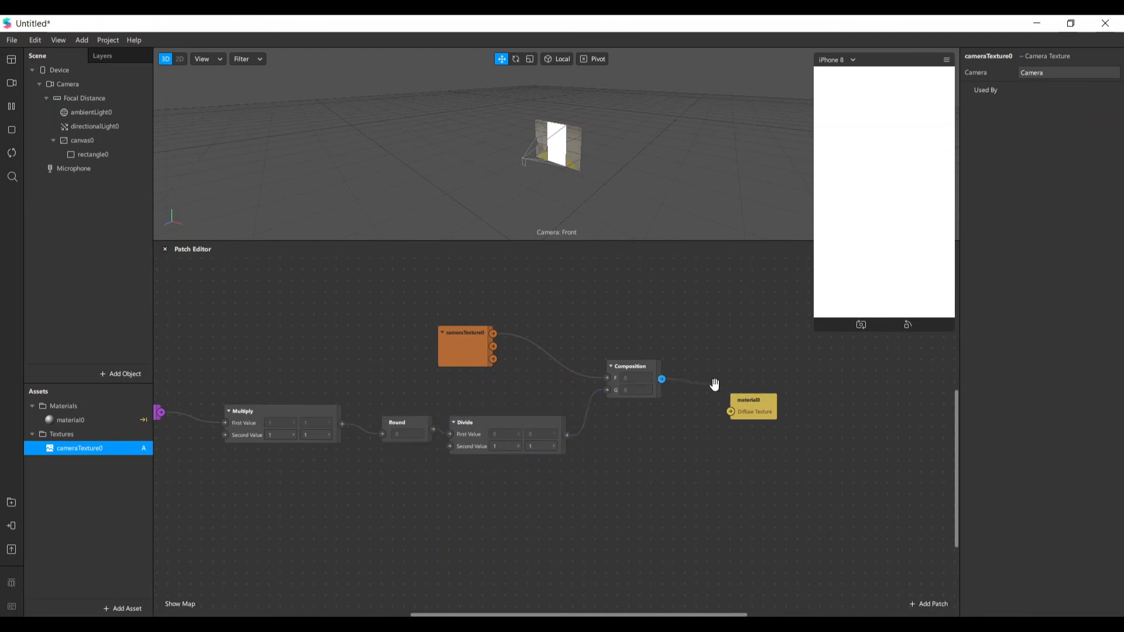
pyautogui.moveTo(728, 408); pyautogui.dragTo(731, 411)
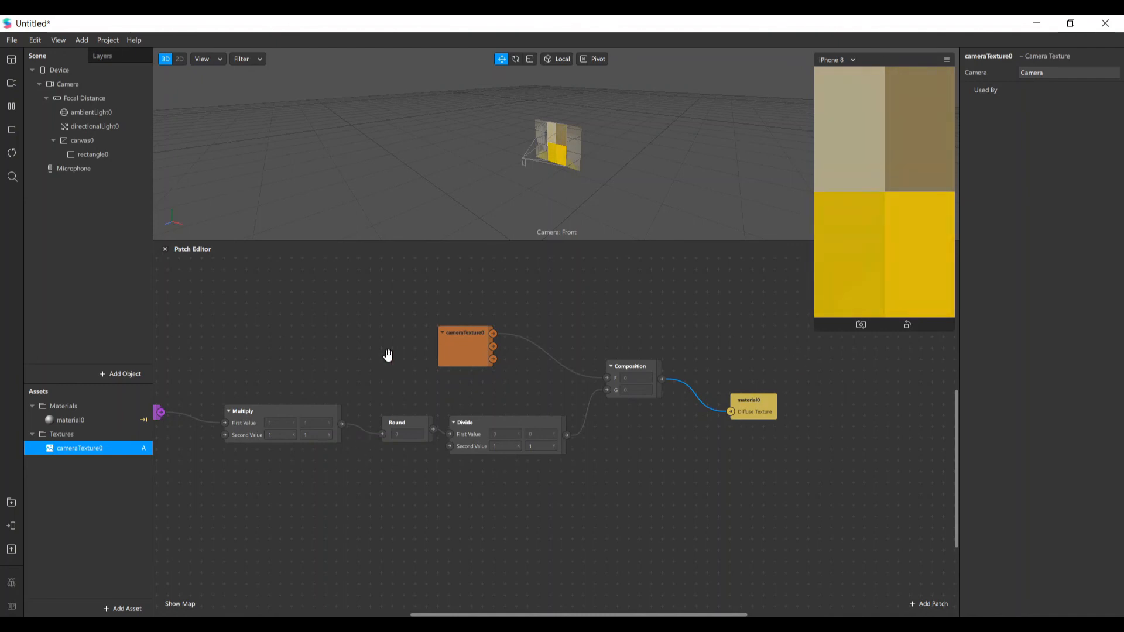
# Step: Set the Multiply patch's Second Value to 4 and 8
pyautogui.click(287, 438)
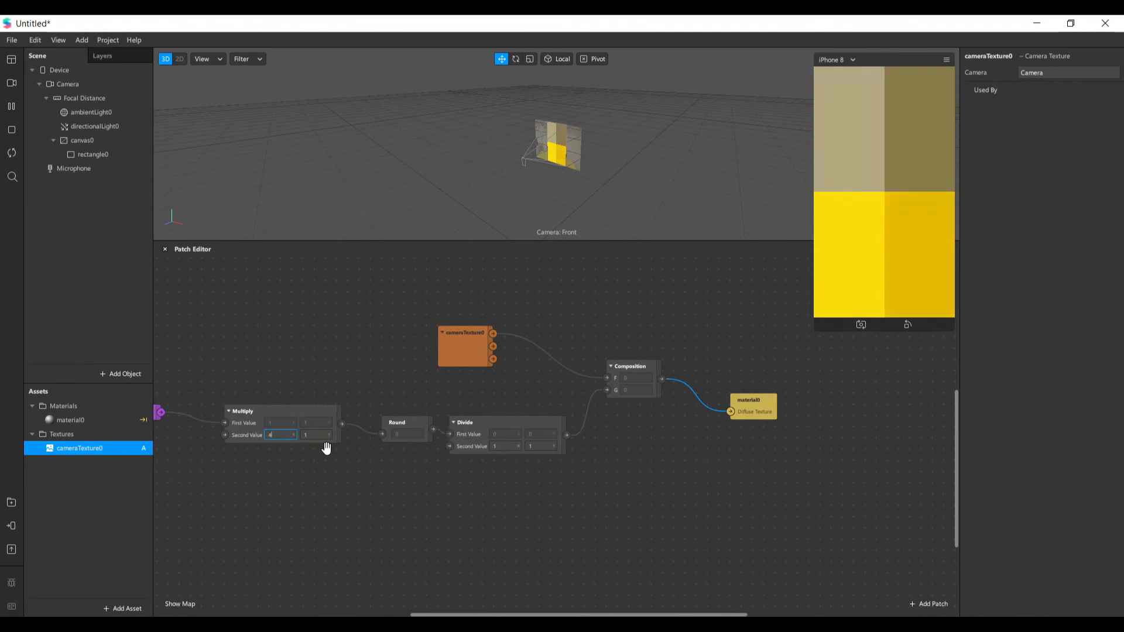
pyautogui.click(318, 435)
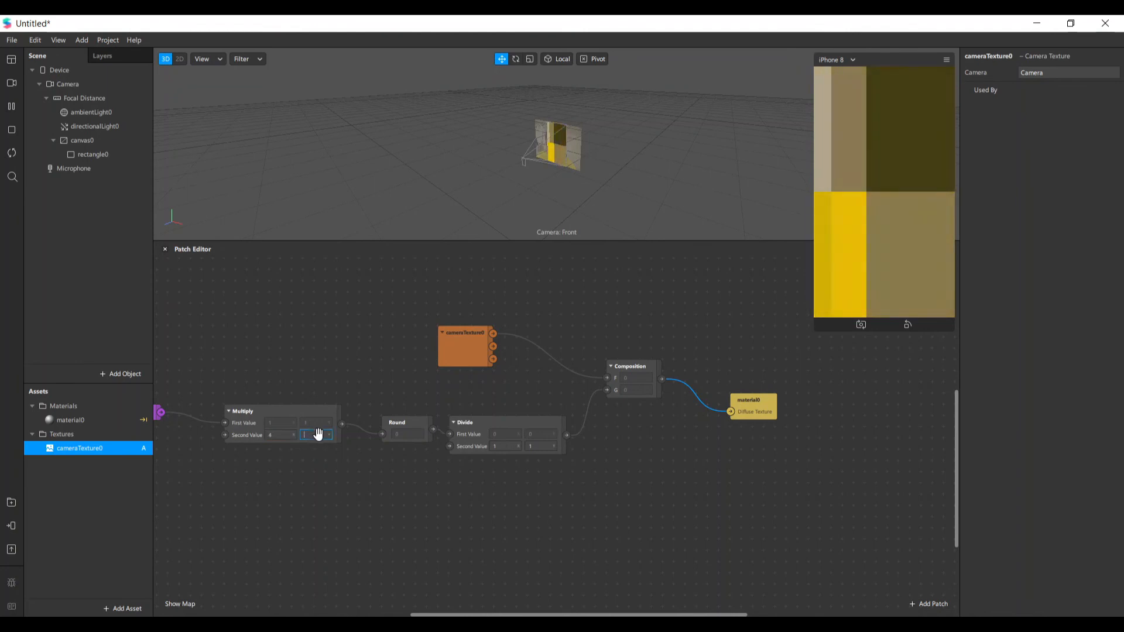
pyautogui.press('Return')
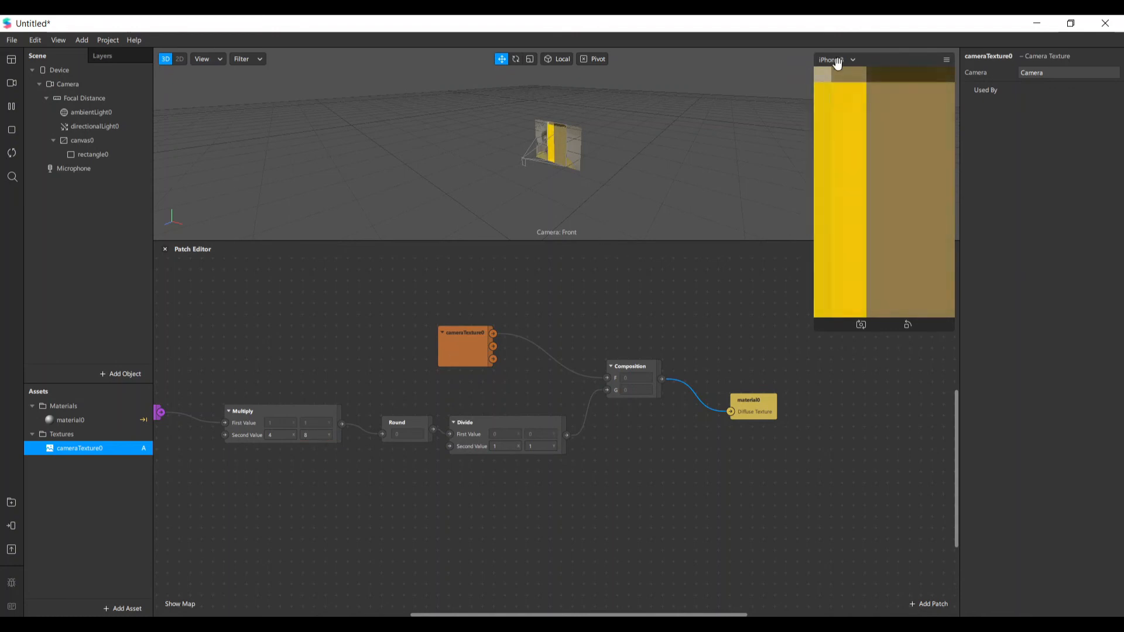
# Step: Set the Divide patch's Second Value to 4 and 8
pyautogui.click(505, 446)
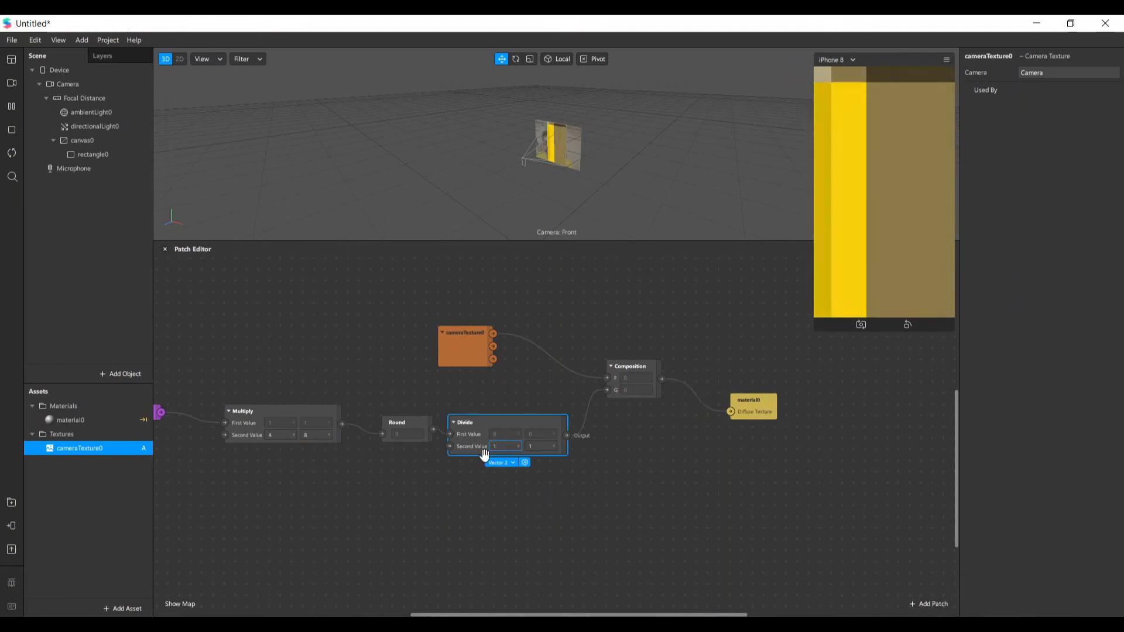
pyautogui.press('BackSpace')
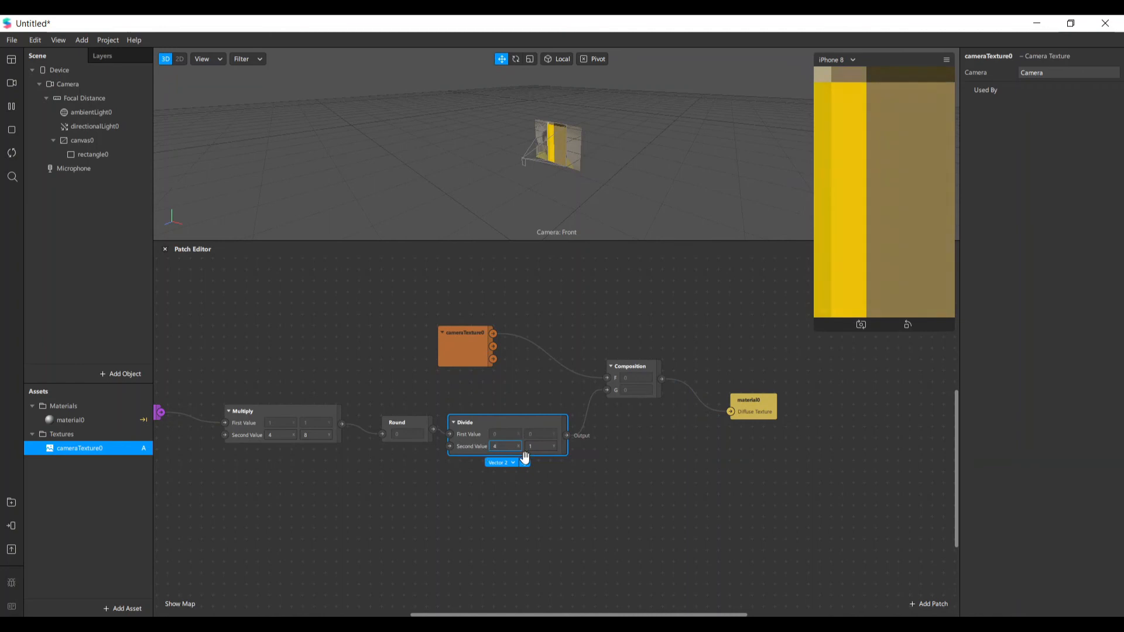
pyautogui.click(533, 447)
pyautogui.press('BackSpace')
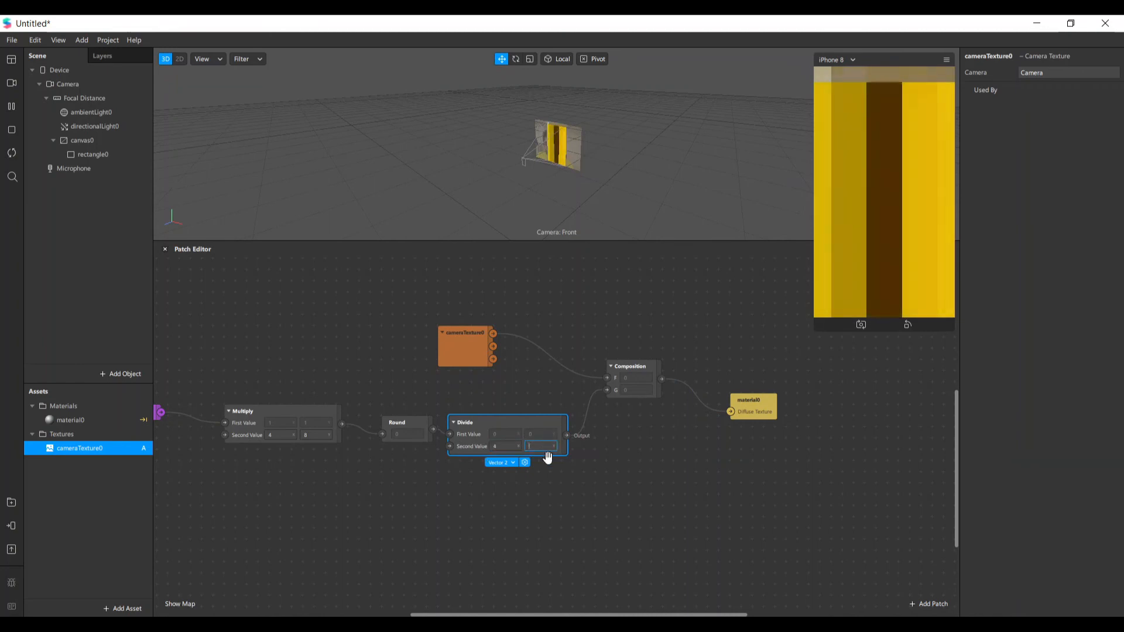
pyautogui.write('8')
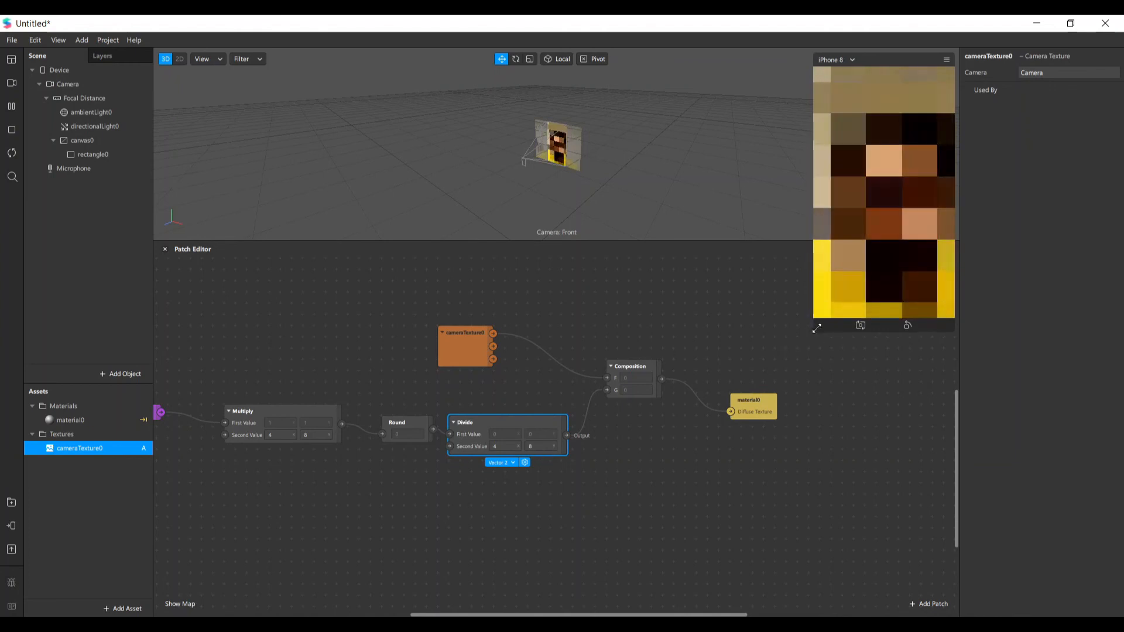
# Step: Enlarge the device preview and set the Multiply patch's Second Value to 10 and 20
pyautogui.moveTo(817, 329); pyautogui.dragTo(739, 467)
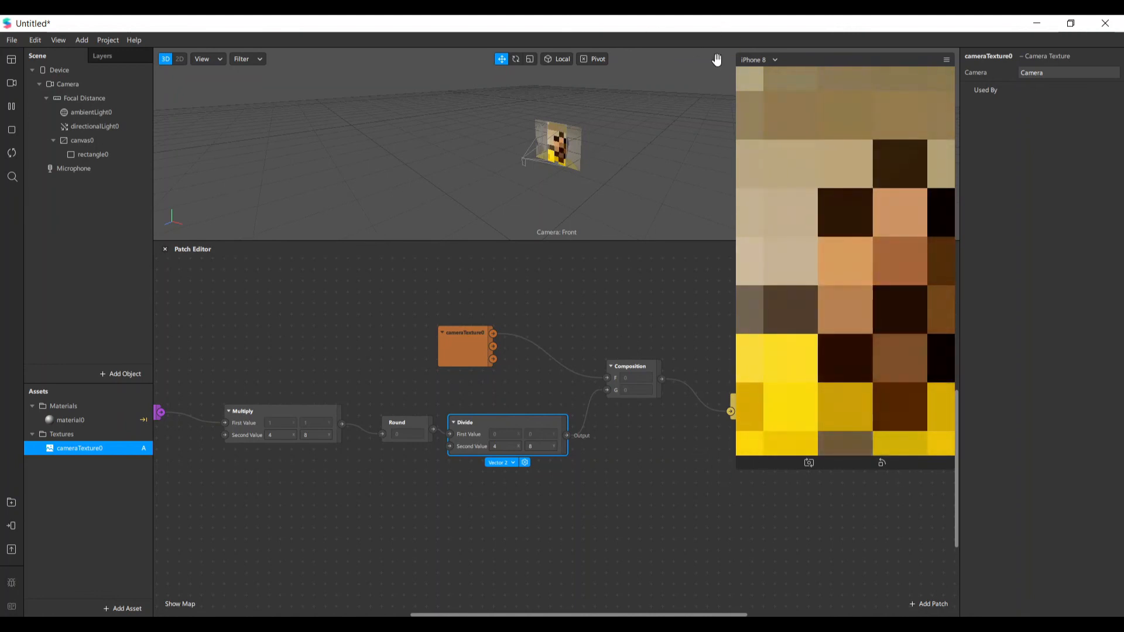
pyautogui.click(271, 435)
pyautogui.write('10')
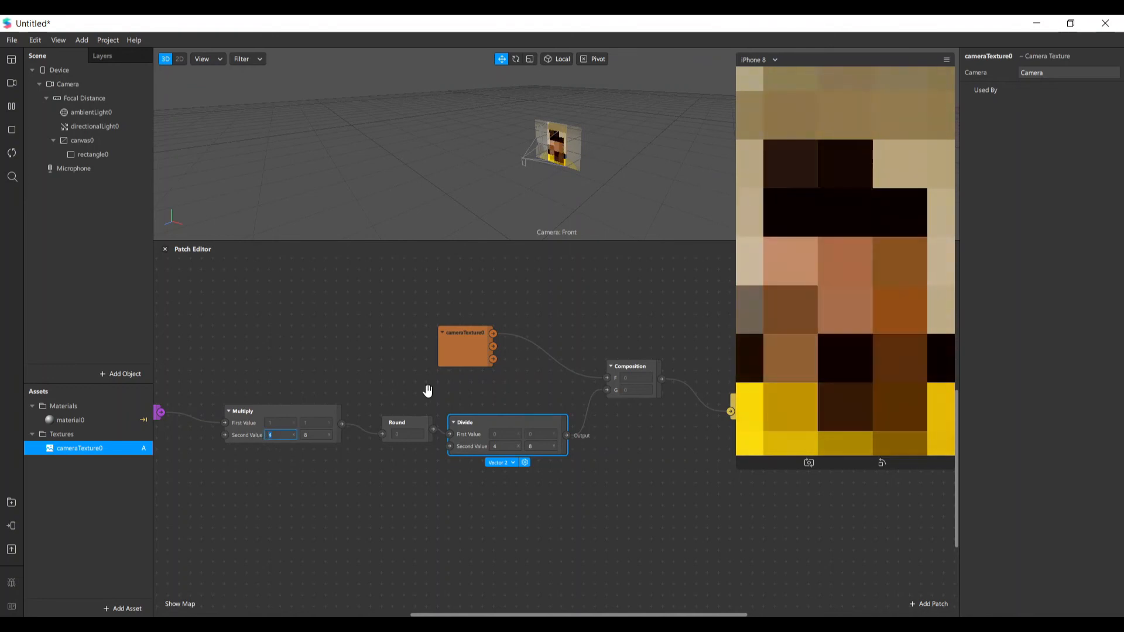
pyautogui.press('Return')
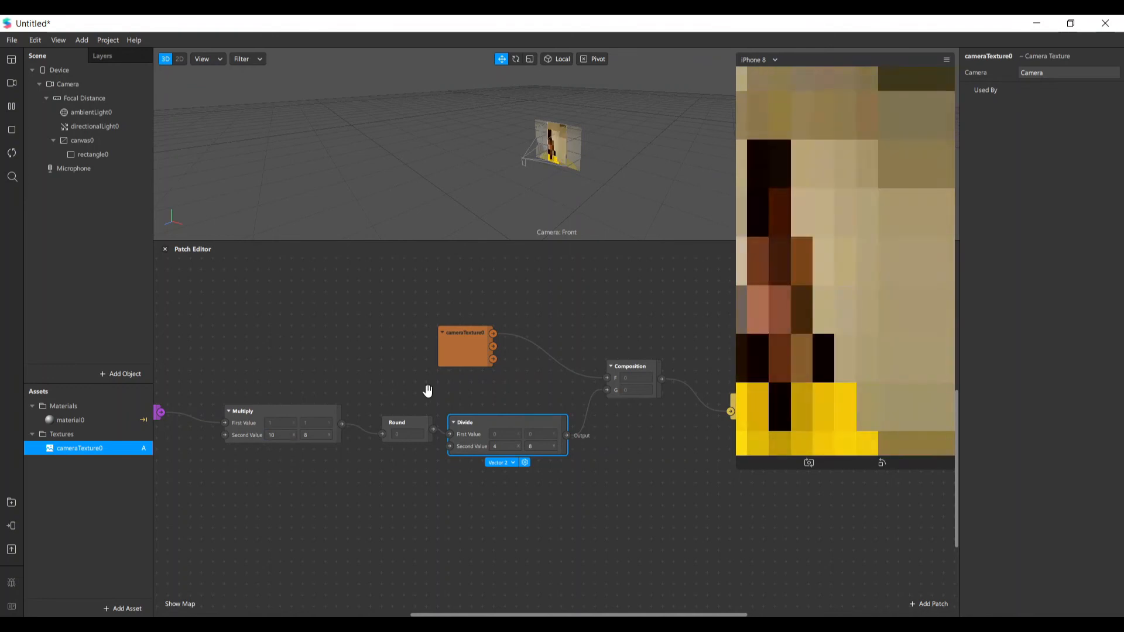
pyautogui.click(309, 435)
pyautogui.write('20')
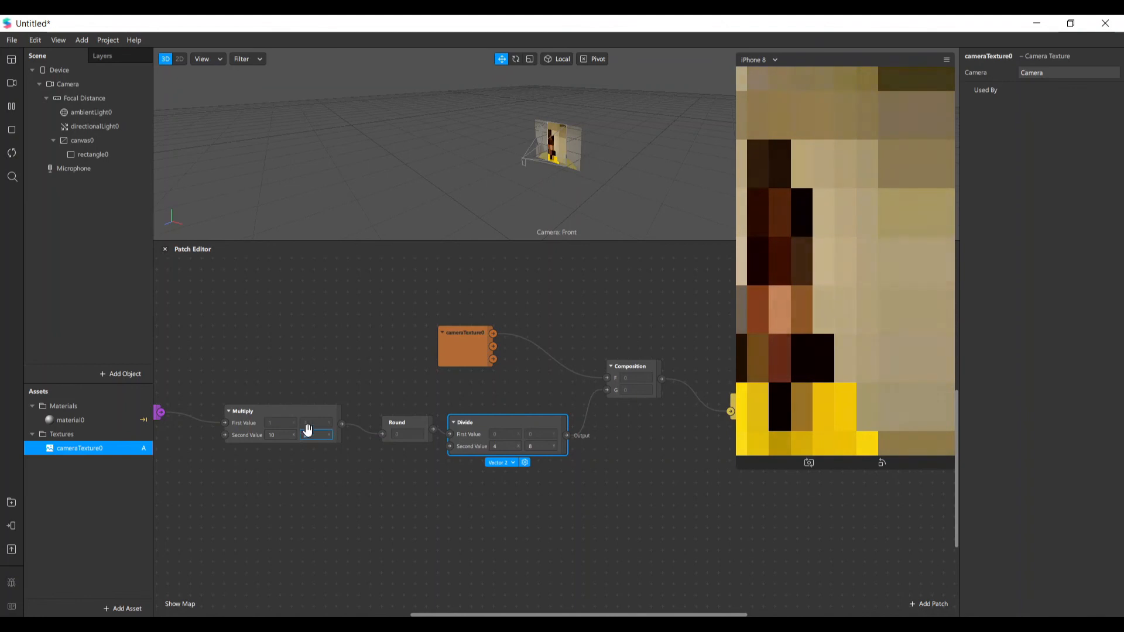
pyautogui.press('Return')
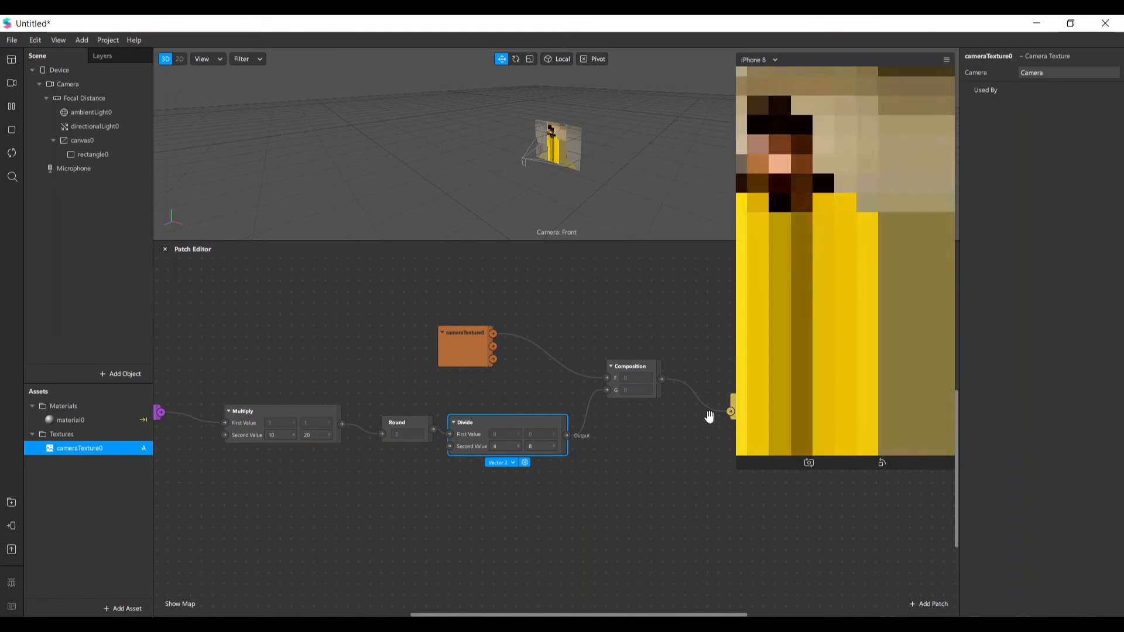
# Step: Set the Divide patch's Second Value to 10 and 20
pyautogui.write('10')
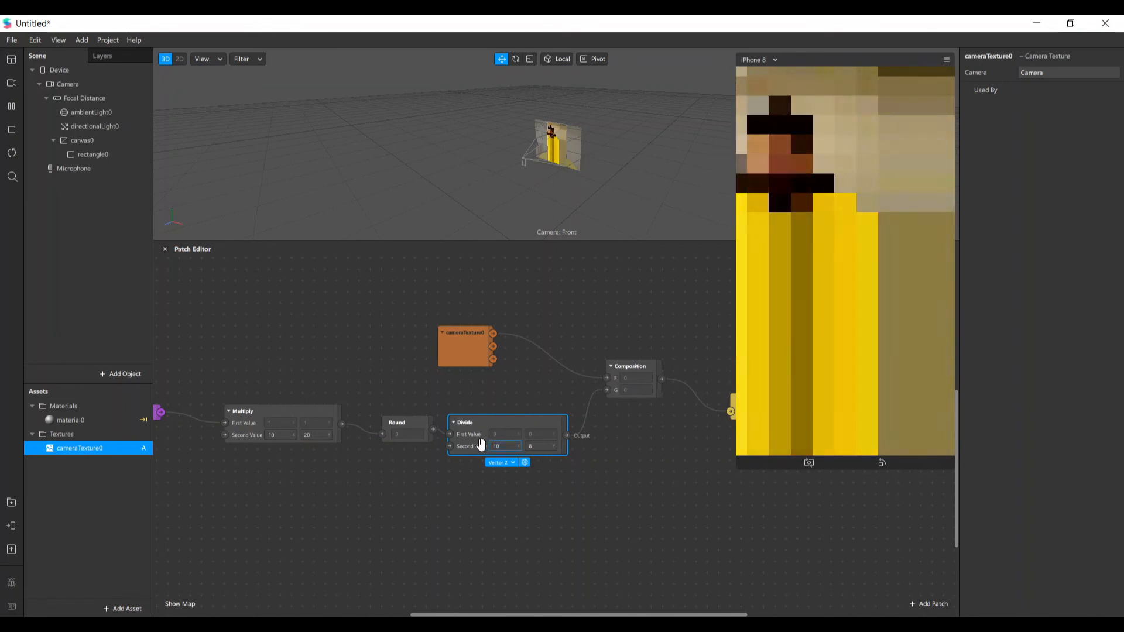
pyautogui.click(541, 447)
pyautogui.write('10')
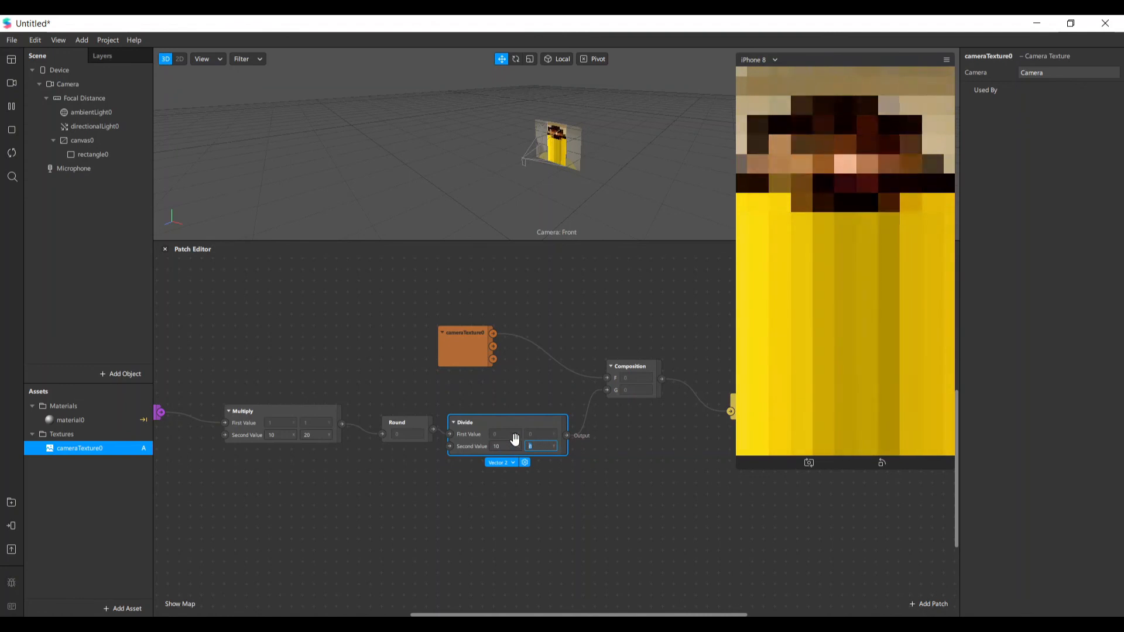
pyautogui.press('BackSpace')
pyautogui.press('BackSpace')
pyautogui.write('20')
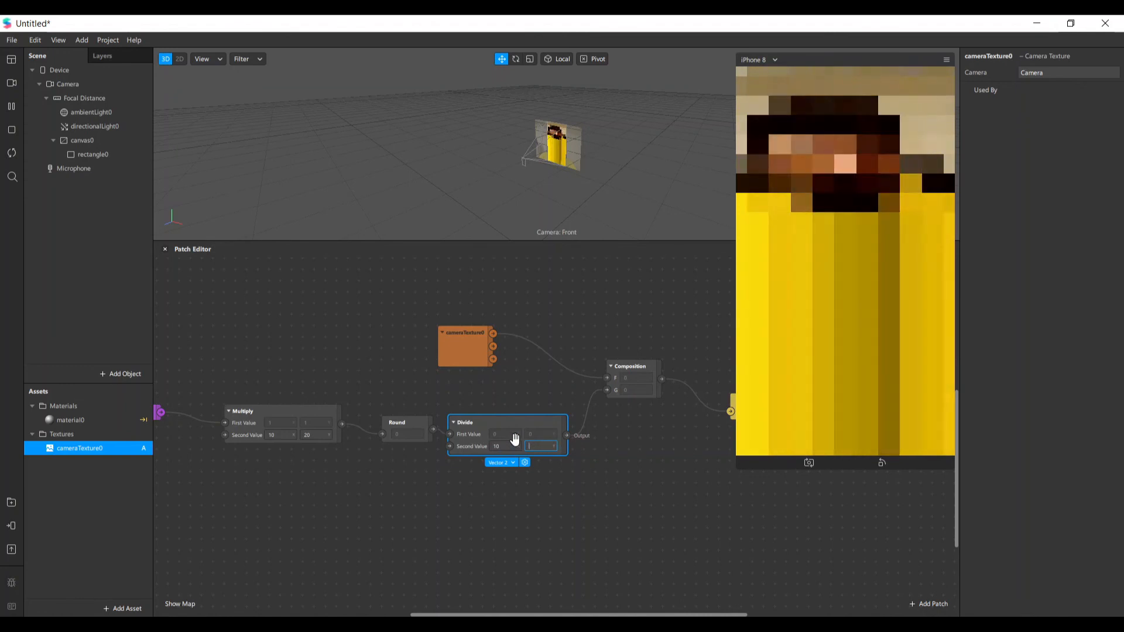
pyautogui.press('Return')
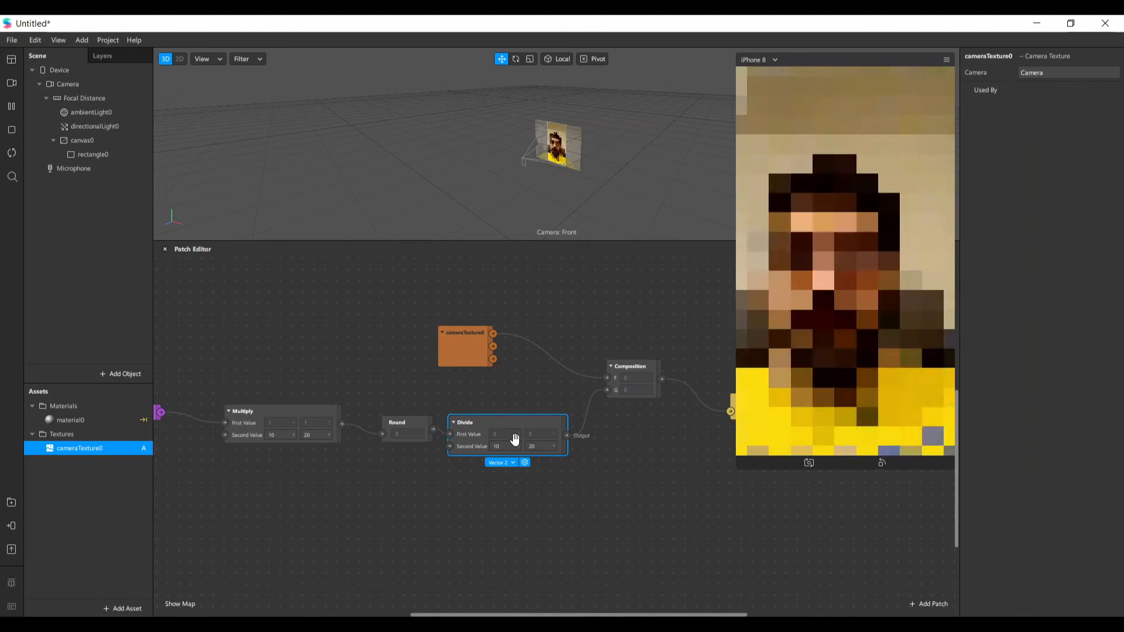
# Step: Set the Second Value of both the Multiply and Divide patches to 100 and 200
pyautogui.click(339, 513)
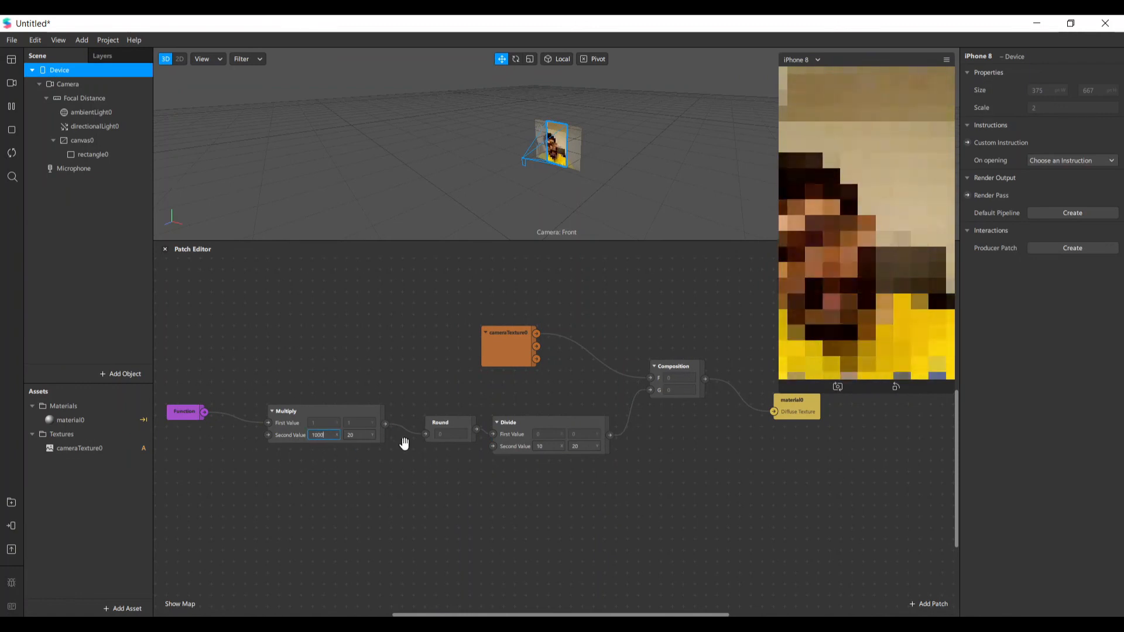
pyautogui.click(359, 438)
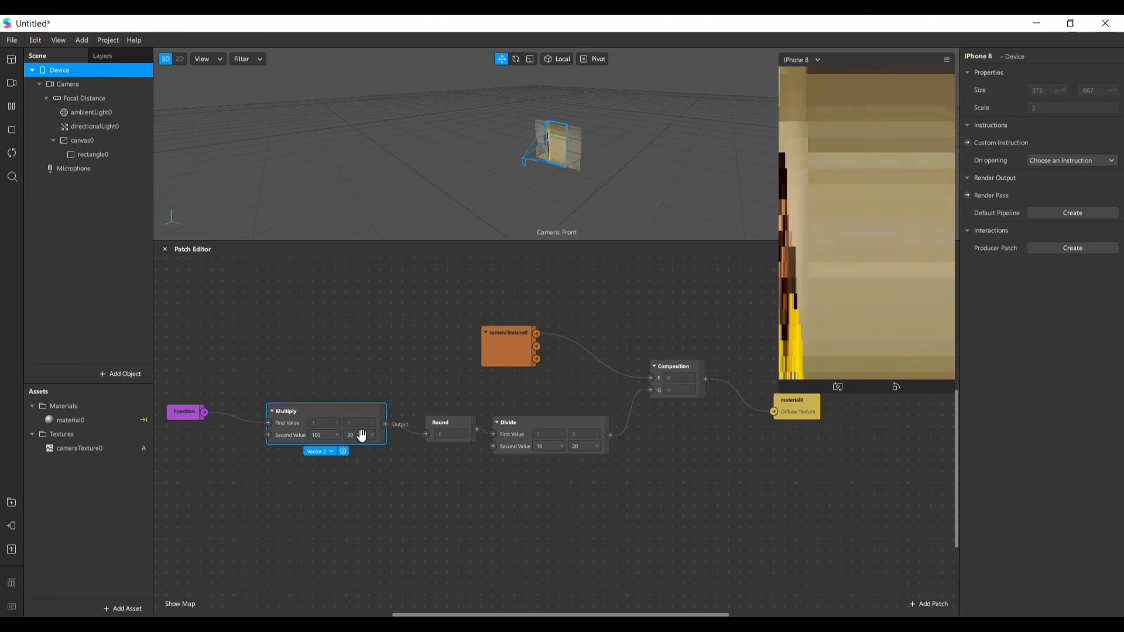
pyautogui.moveTo(361, 437); pyautogui.dragTo(339, 439)
pyautogui.write('200')
pyautogui.press('Return')
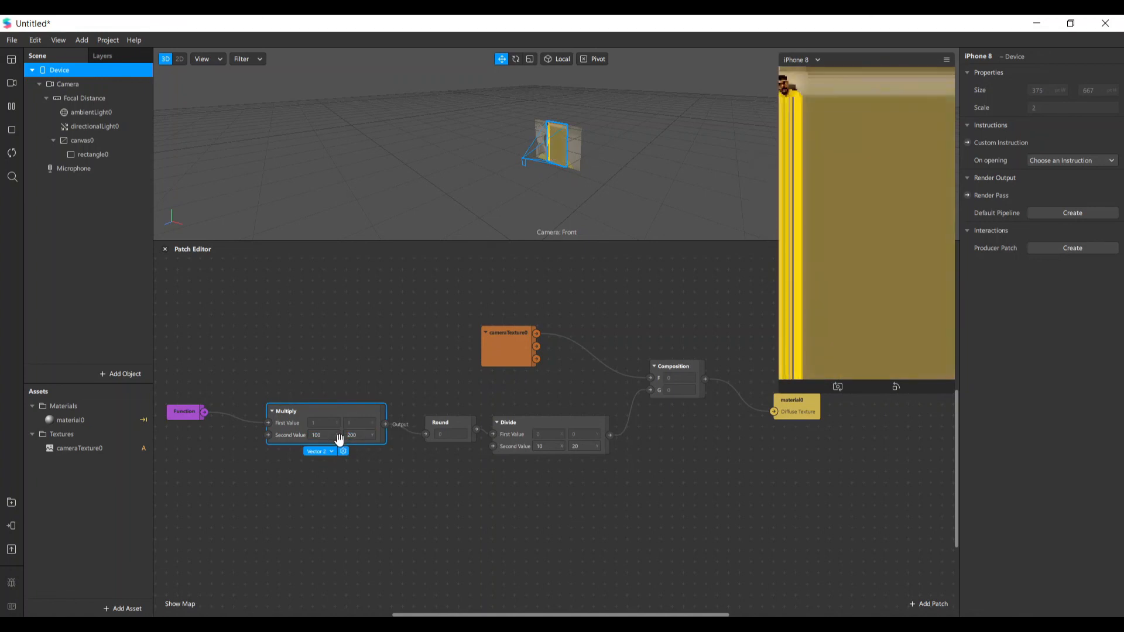
pyautogui.moveTo(545, 448); pyautogui.dragTo(525, 446)
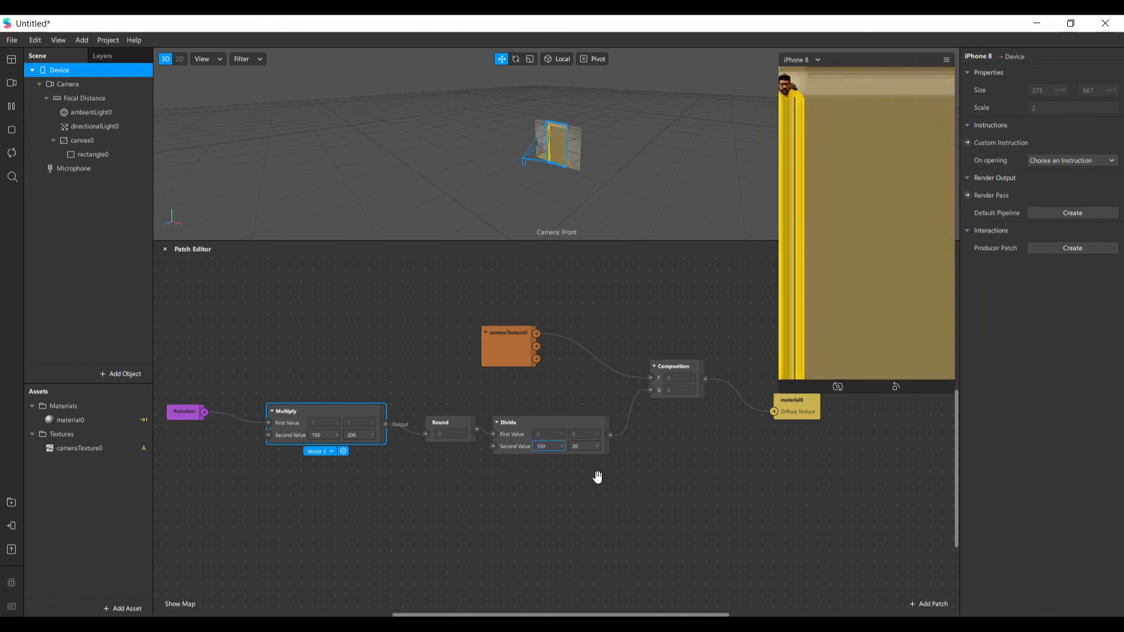
pyautogui.press('Return')
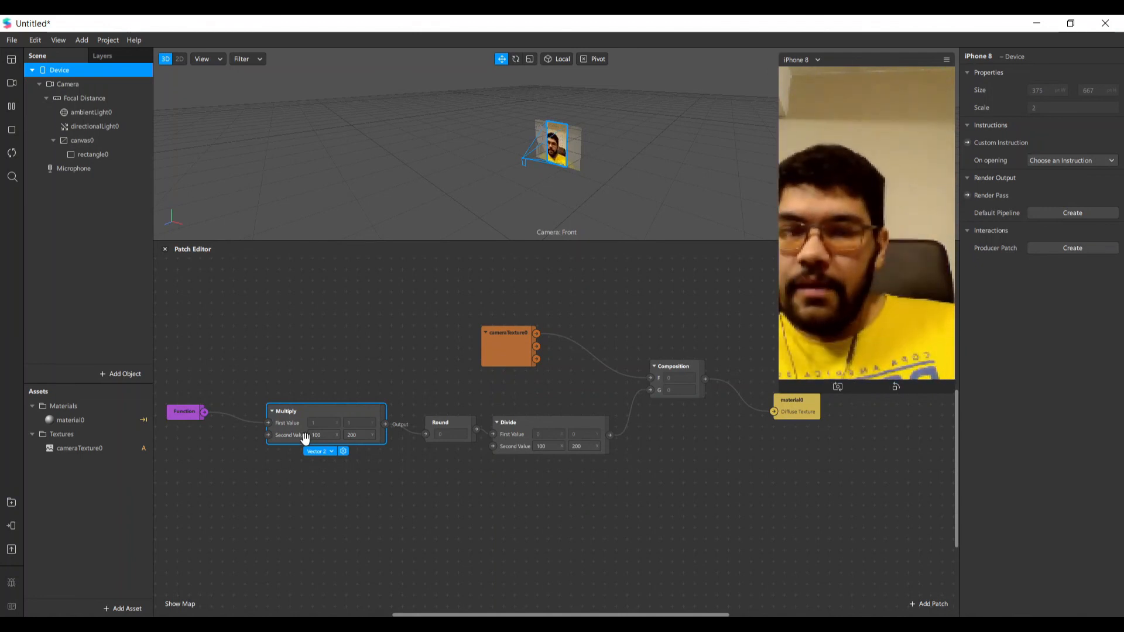
# Step: Add a Device patch and connect its second output to the Second Value inputs of Multiply and Divide
pyautogui.moveTo(303, 439); pyautogui.dragTo(314, 417)
pyautogui.click(71, 69)
pyautogui.moveTo(72, 69); pyautogui.dragTo(281, 468)
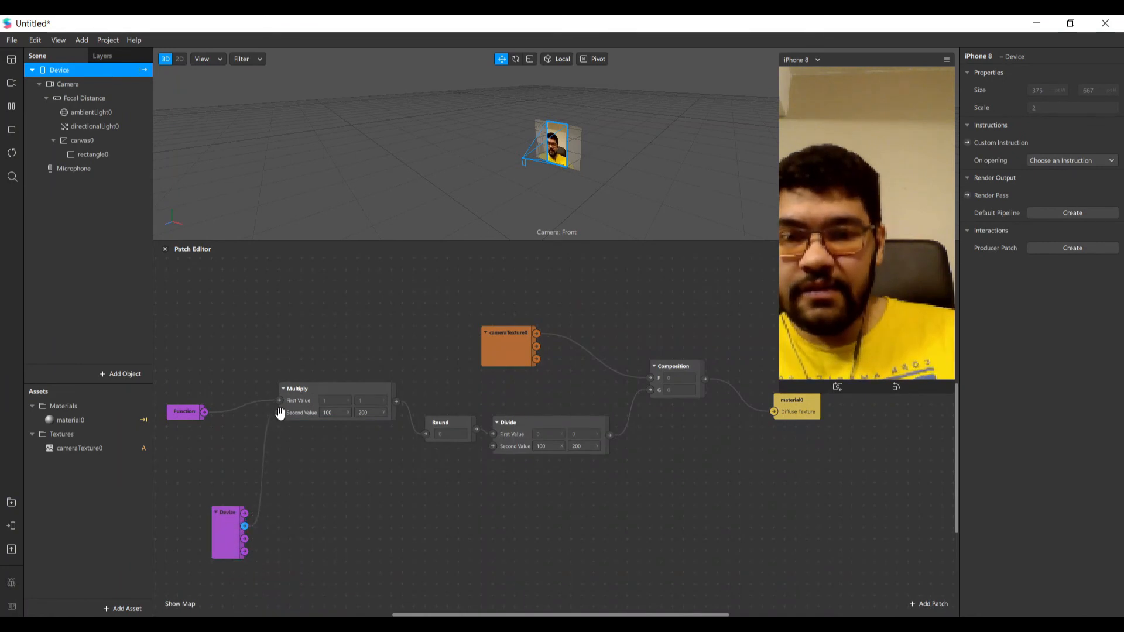
pyautogui.moveTo(280, 413); pyautogui.dragTo(280, 413)
pyautogui.moveTo(245, 527); pyautogui.dragTo(326, 524)
pyautogui.moveTo(496, 455); pyautogui.dragTo(493, 446)
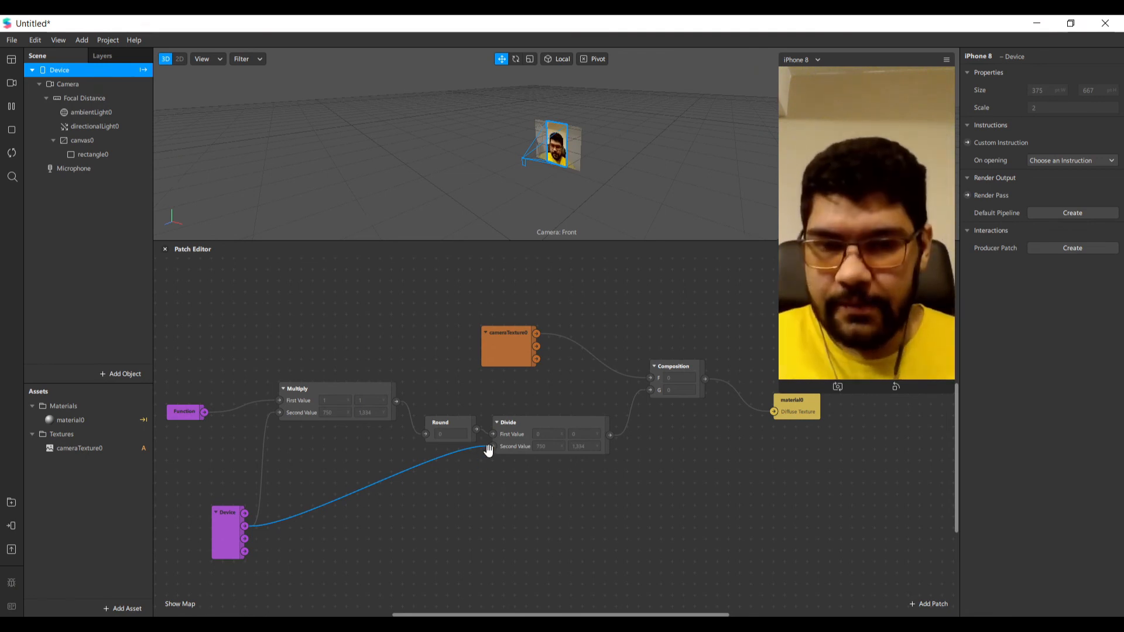
# Step: Disconnect Device from Divide and Multiply, setting Multiply's Second Value to 1000 and 2000 and the X component of Divide's to 1000
pyautogui.moveTo(494, 446); pyautogui.dragTo(303, 505)
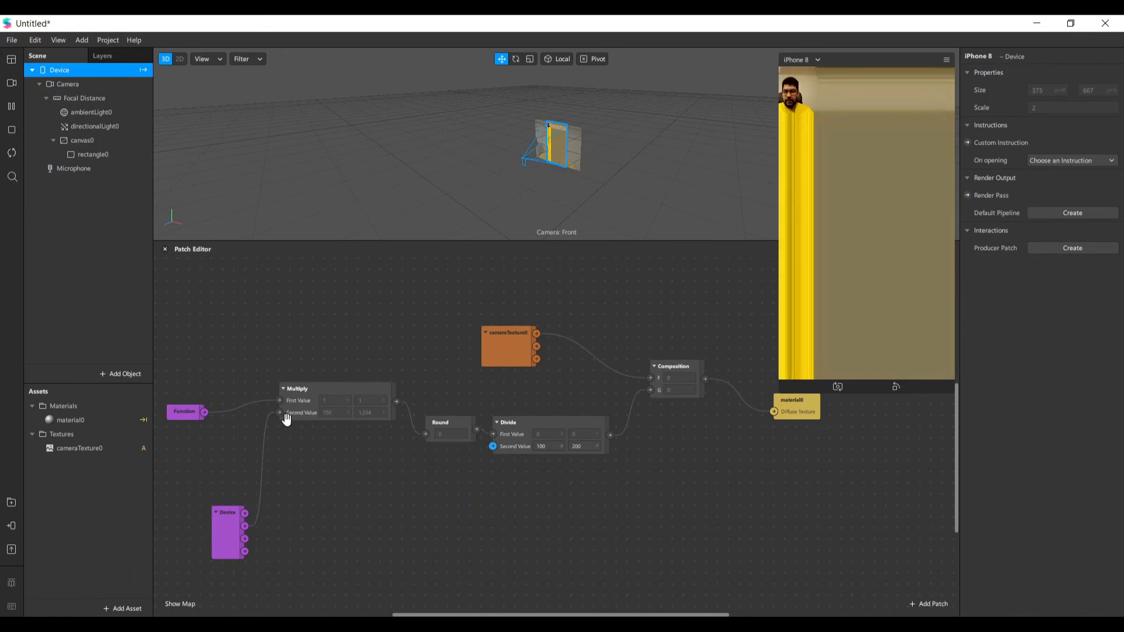
pyautogui.moveTo(280, 413); pyautogui.dragTo(255, 518)
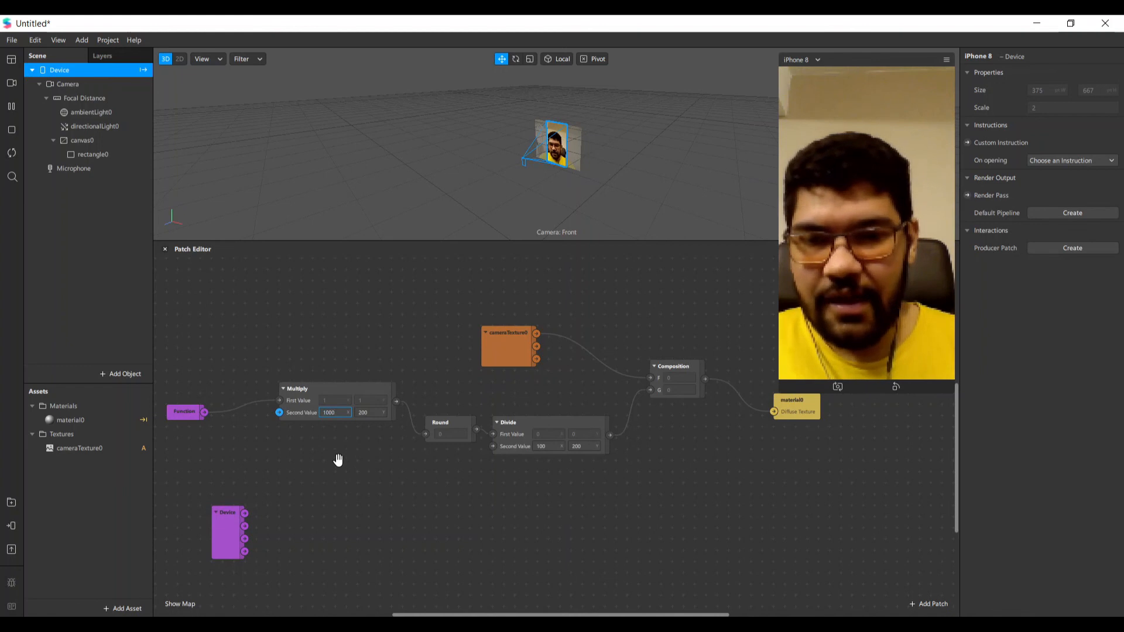
pyautogui.click(372, 415)
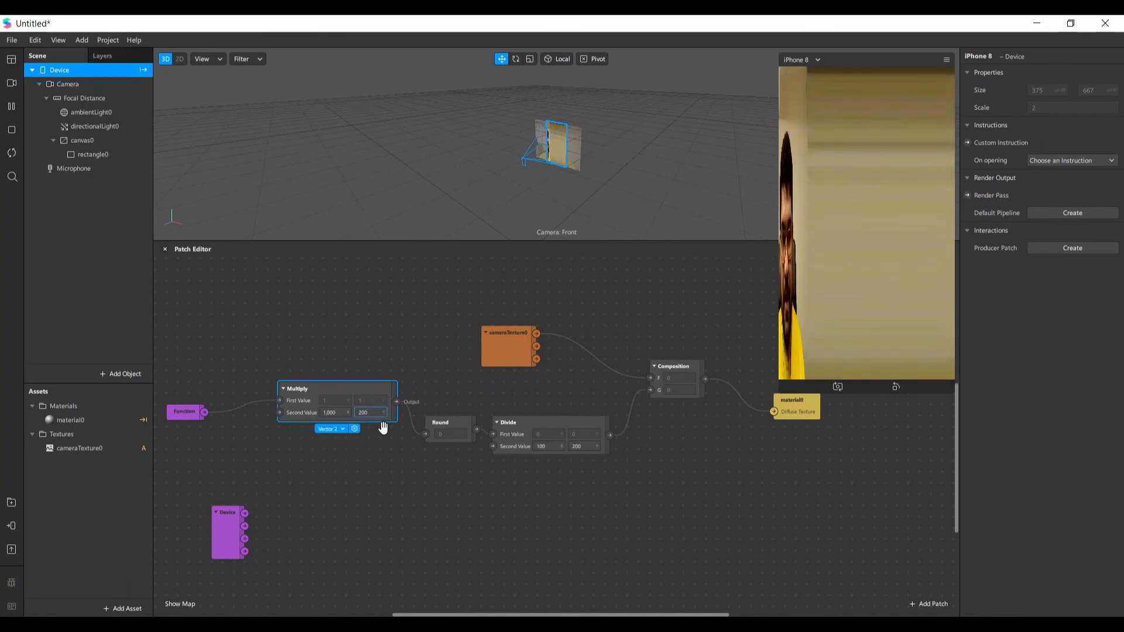
pyautogui.press('Return')
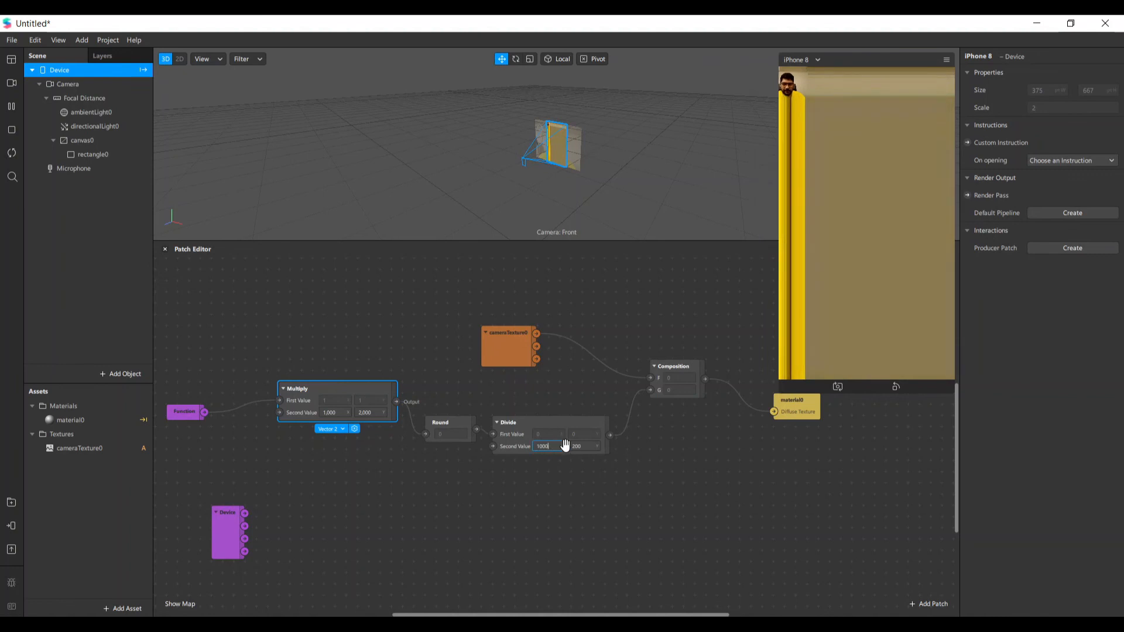
pyautogui.press('Return')
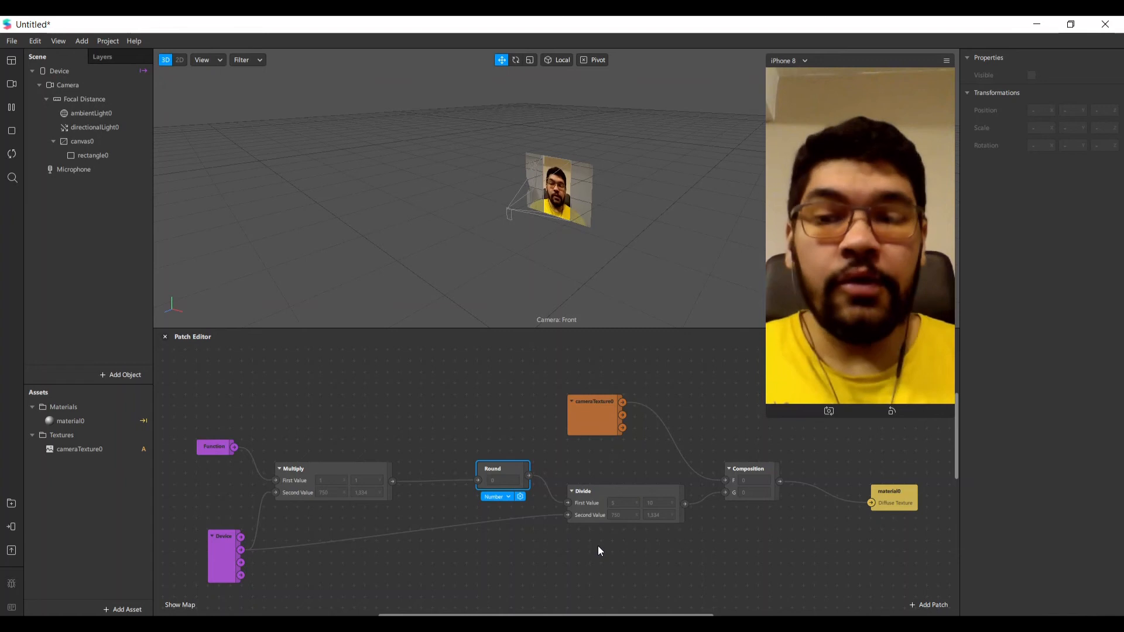
# Step: Move the Multiply patch up and place the Round patch level with it, just after its output
pyautogui.moveTo(356, 479); pyautogui.dragTo(355, 434)
pyautogui.moveTo(493, 472); pyautogui.dragTo(482, 449)
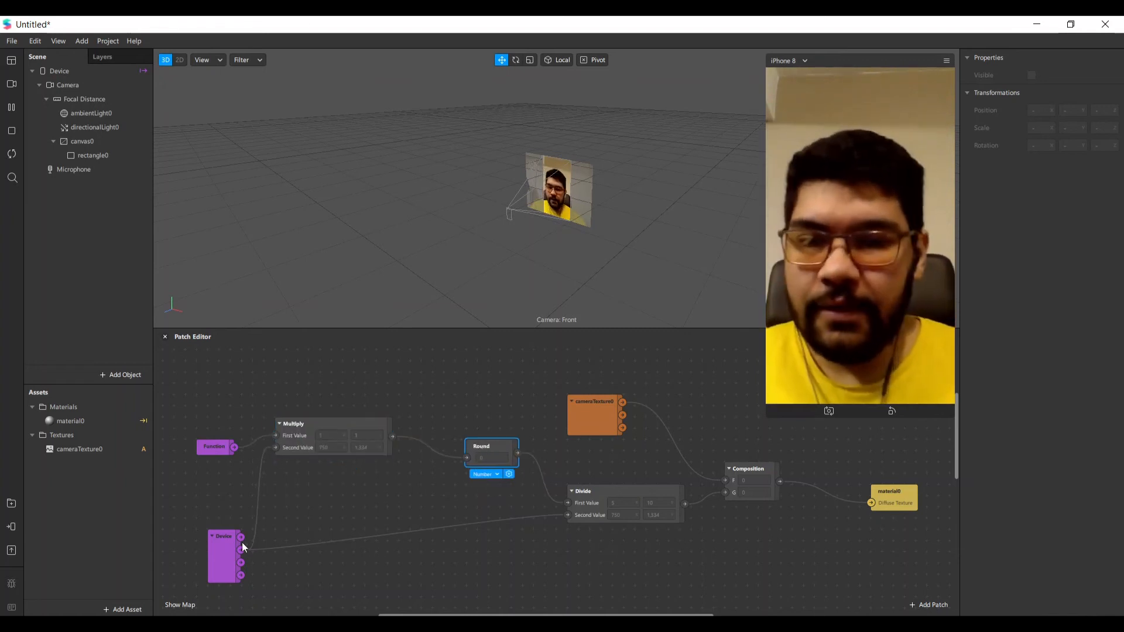
pyautogui.moveTo(498, 446); pyautogui.dragTo(463, 424)
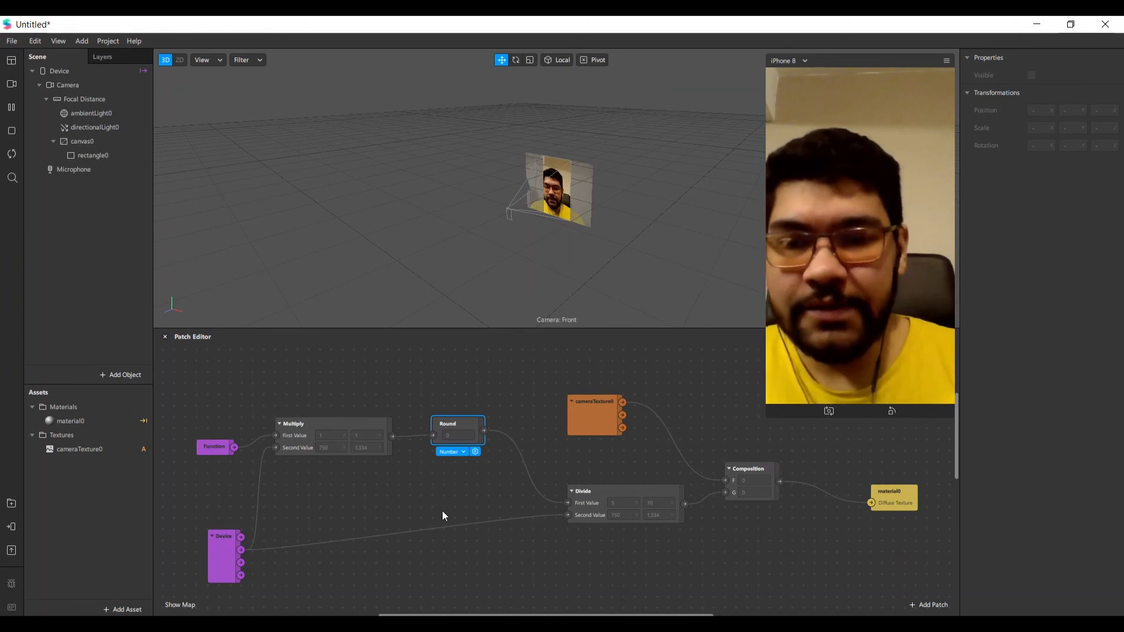
# Step: Connect the Function patch directly to Divide's First Value and disconnect Device from the Divide and Multiply patches
pyautogui.click(557, 488)
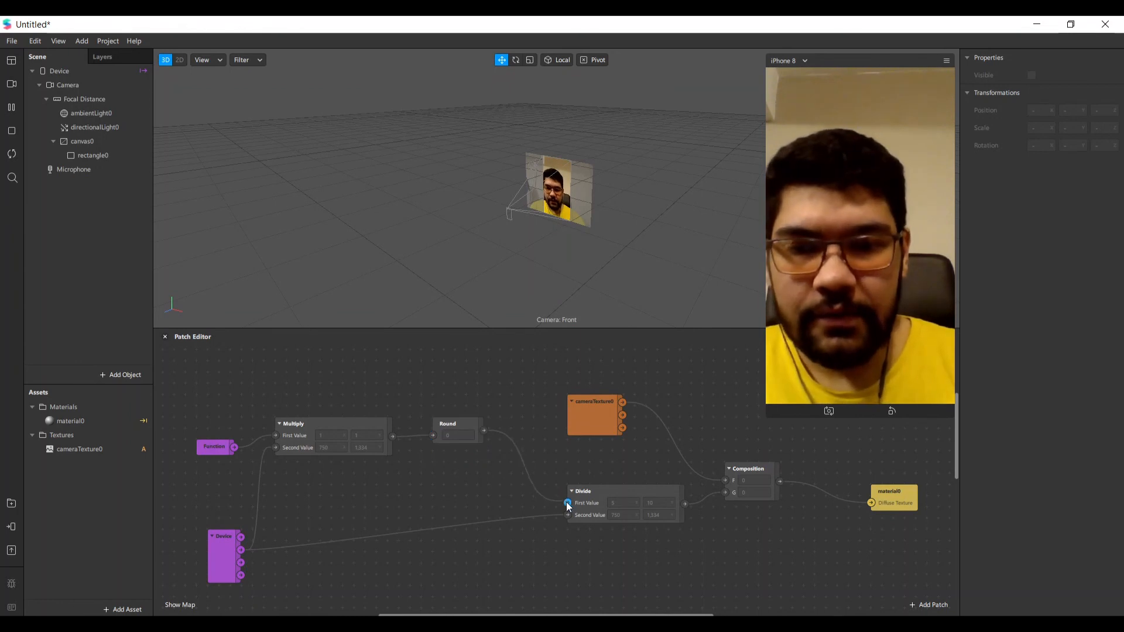
pyautogui.moveTo(222, 448); pyautogui.dragTo(269, 529)
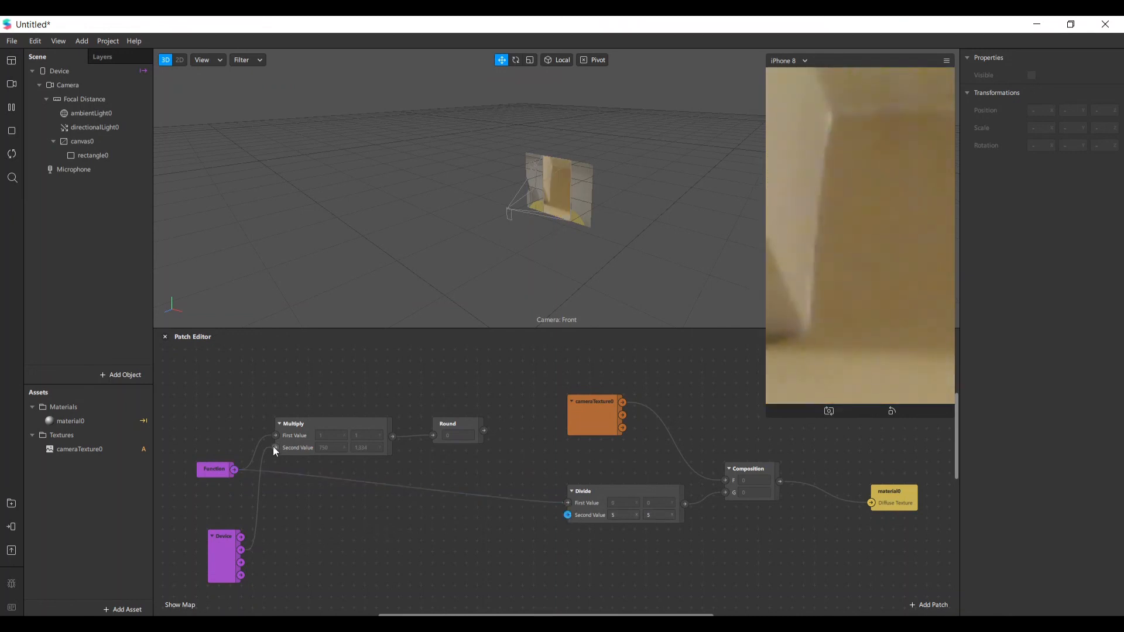
pyautogui.moveTo(273, 446); pyautogui.dragTo(269, 545)
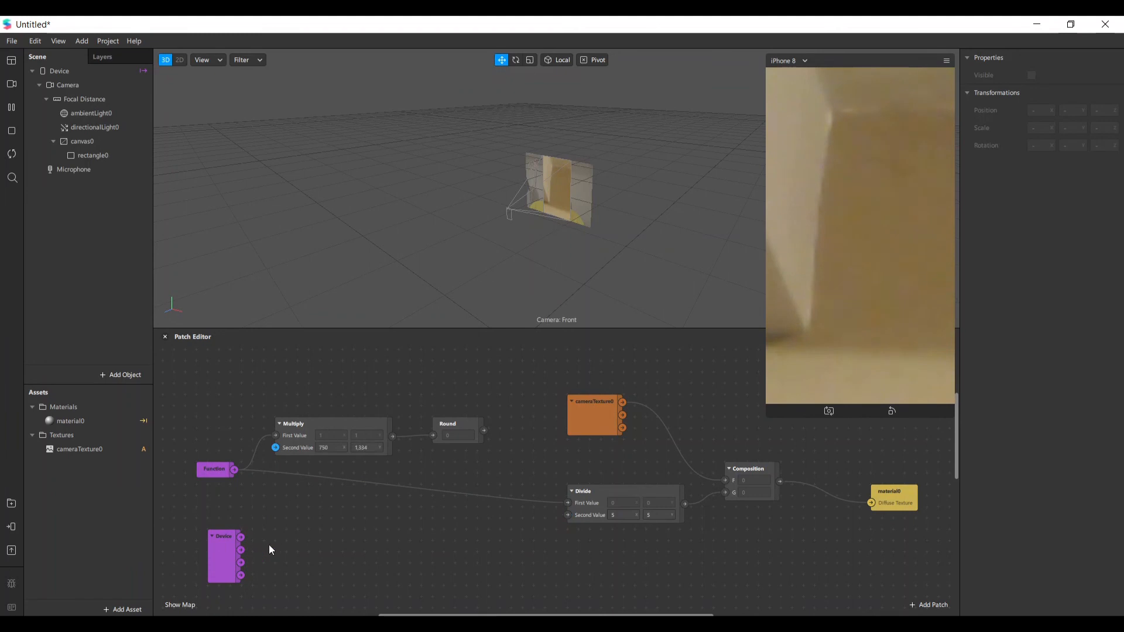
# Step: Set both components of the Divide patch's Second Value to 1
pyautogui.click(626, 516)
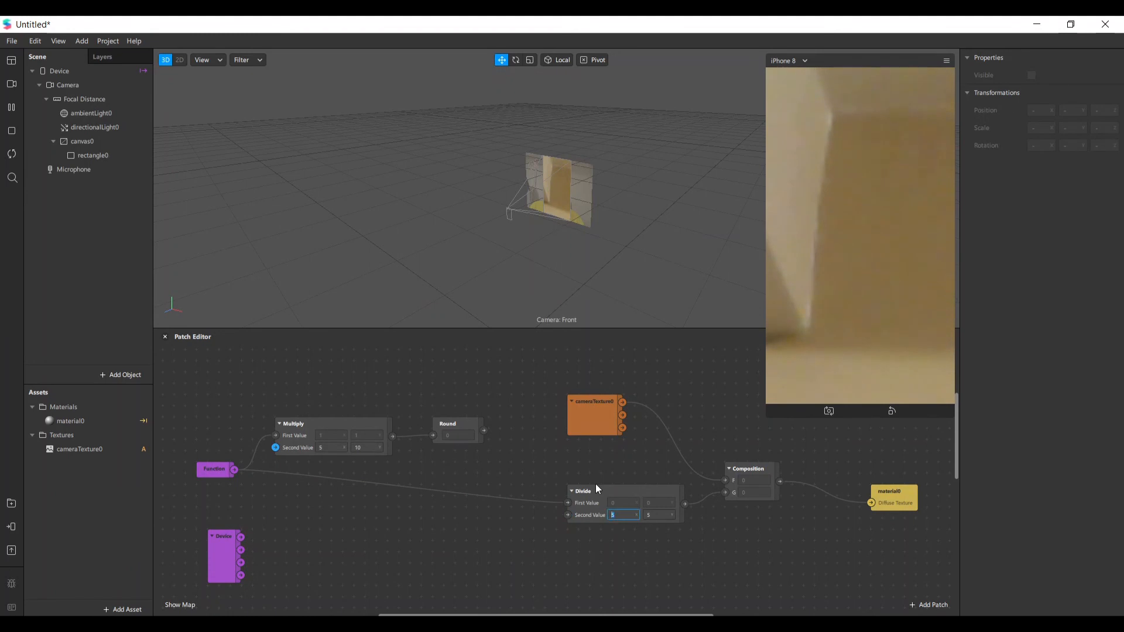
pyautogui.click(645, 514)
pyautogui.write('1')
pyautogui.press('Return')
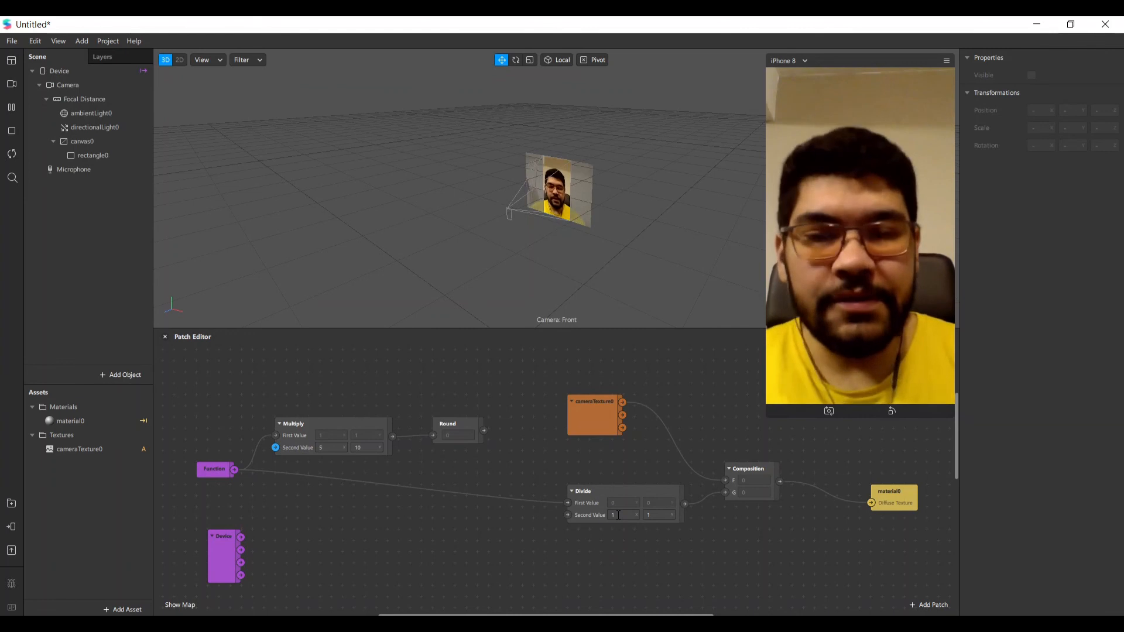
# Step: Raise the X component of Divide's Second Value to 2 and on to 3
pyautogui.click(609, 515)
pyautogui.write('2')
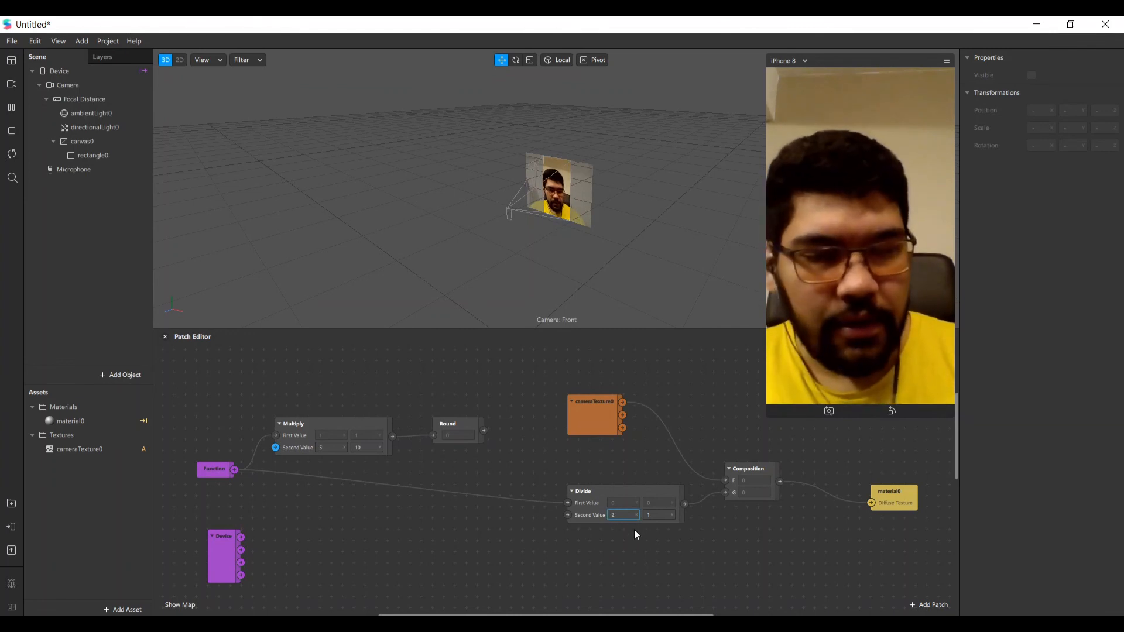
pyautogui.press('Return')
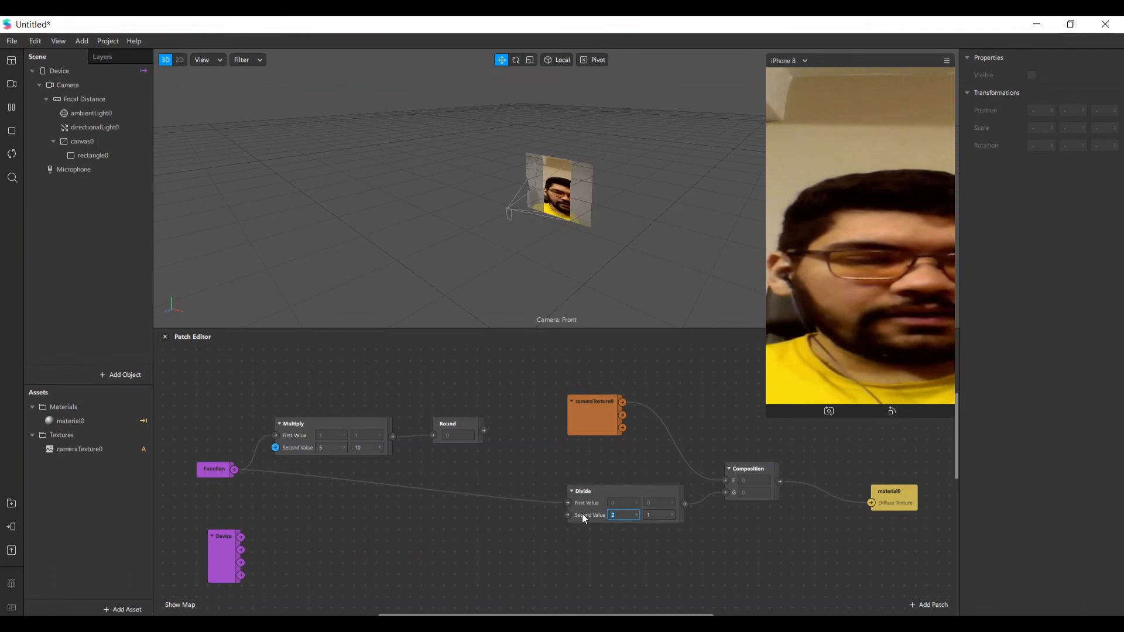
pyautogui.write('3')
pyautogui.press('Return')
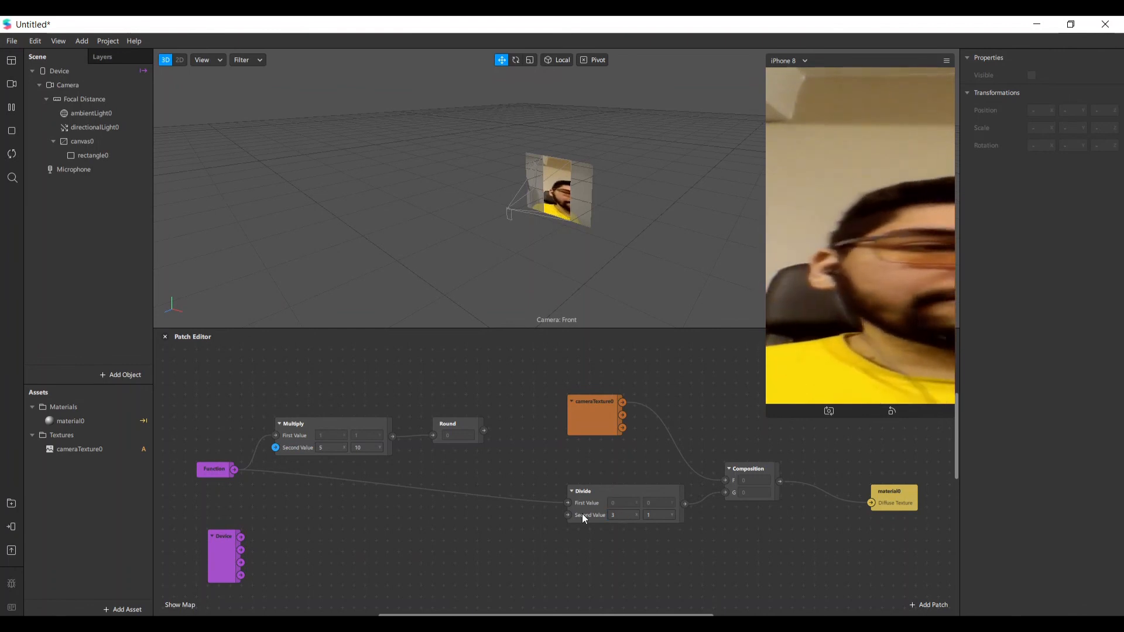
# Step: Raise the Y component of the Divide patch's Second Value to 2 and on to 5
pyautogui.click(665, 513)
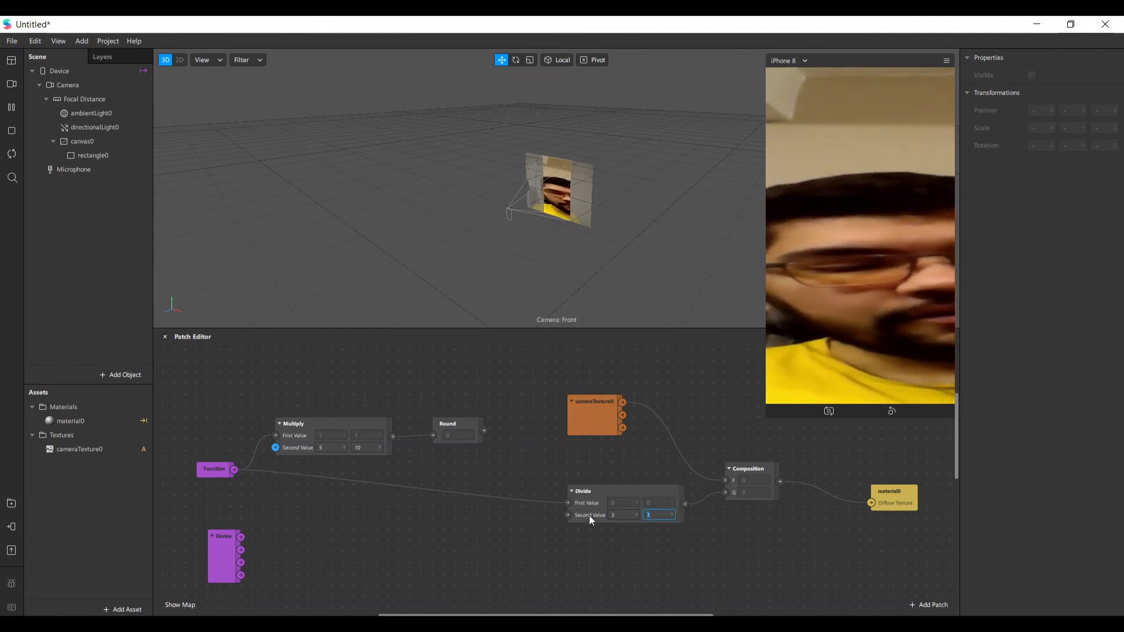
pyautogui.press('Return')
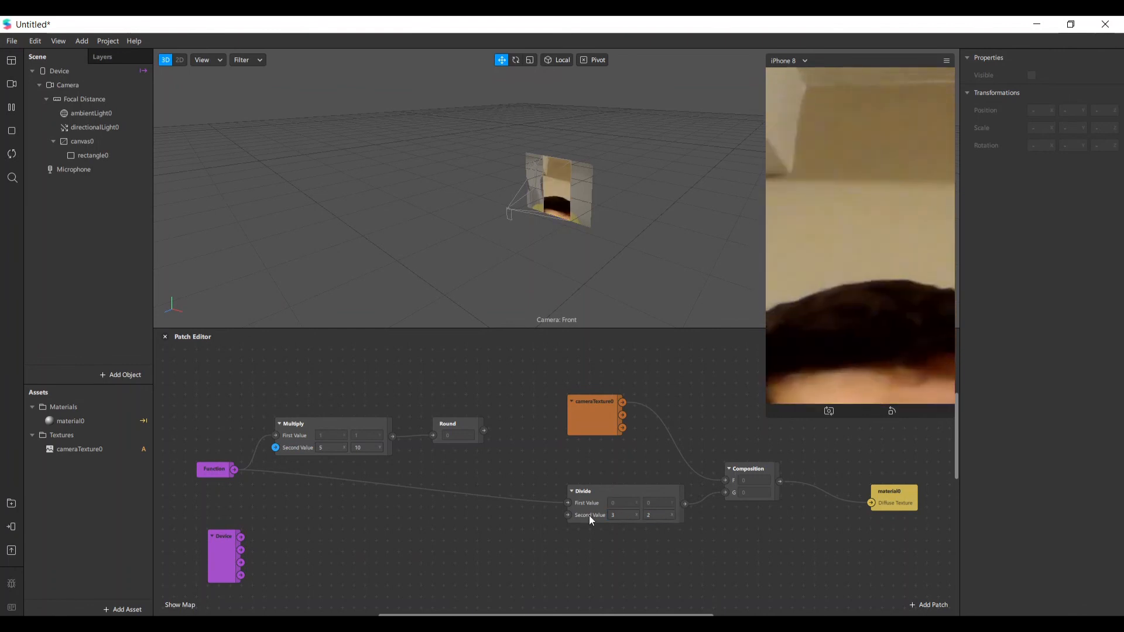
pyautogui.click(654, 513)
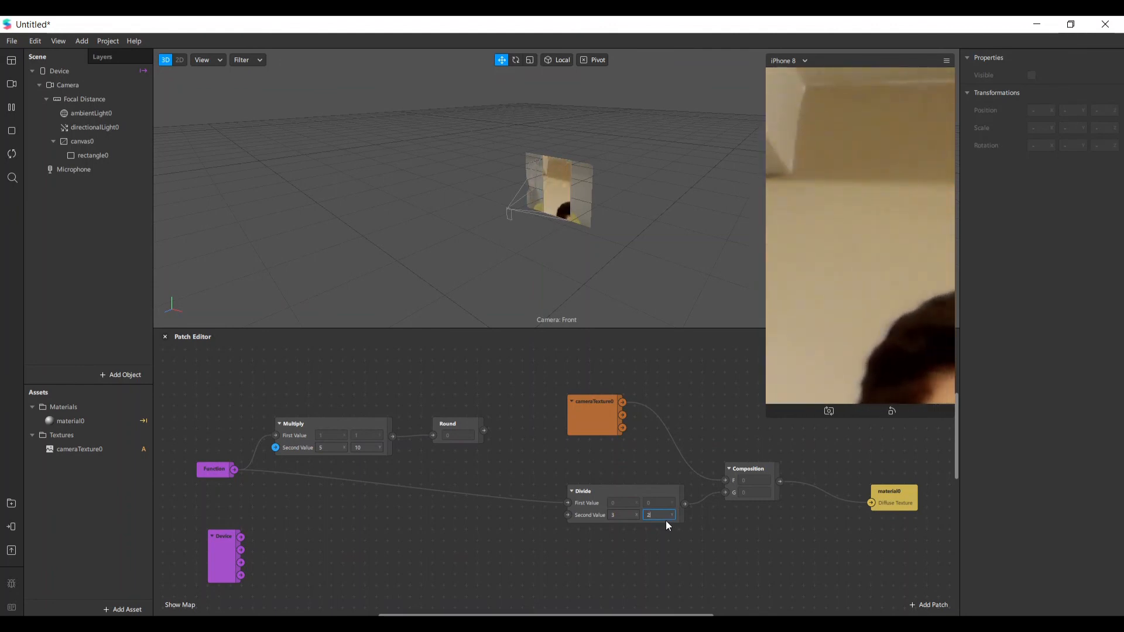
pyautogui.press('BackSpace')
pyautogui.write('5')
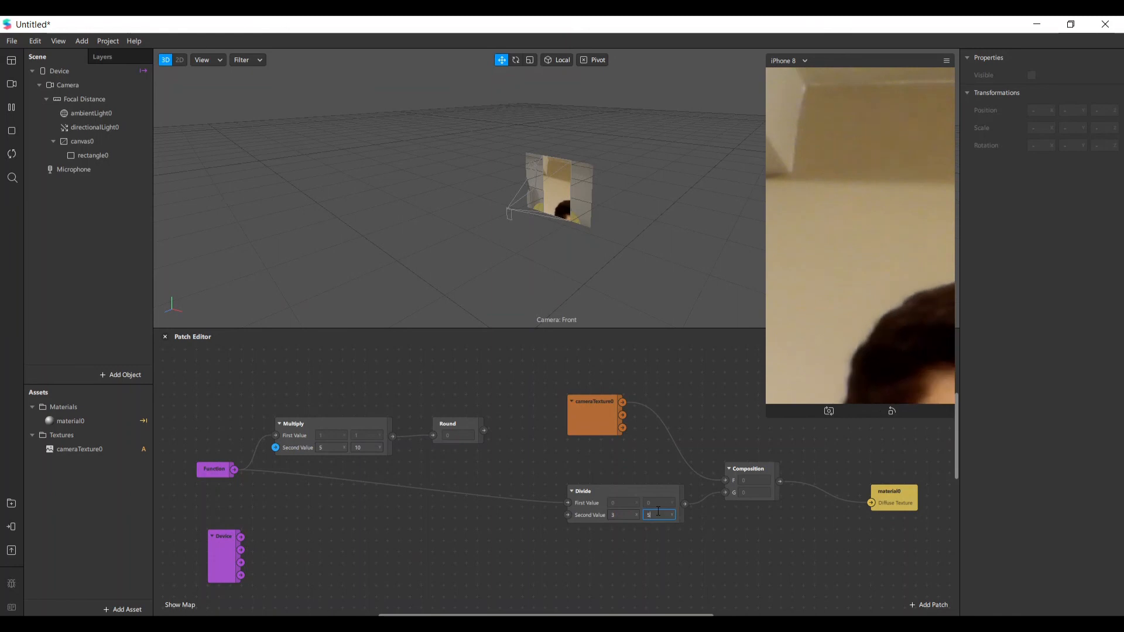
pyautogui.press('Return')
# Step: Set the Divide patch's Second Value to 5 for X and 9 for Y
pyautogui.press('Tab')
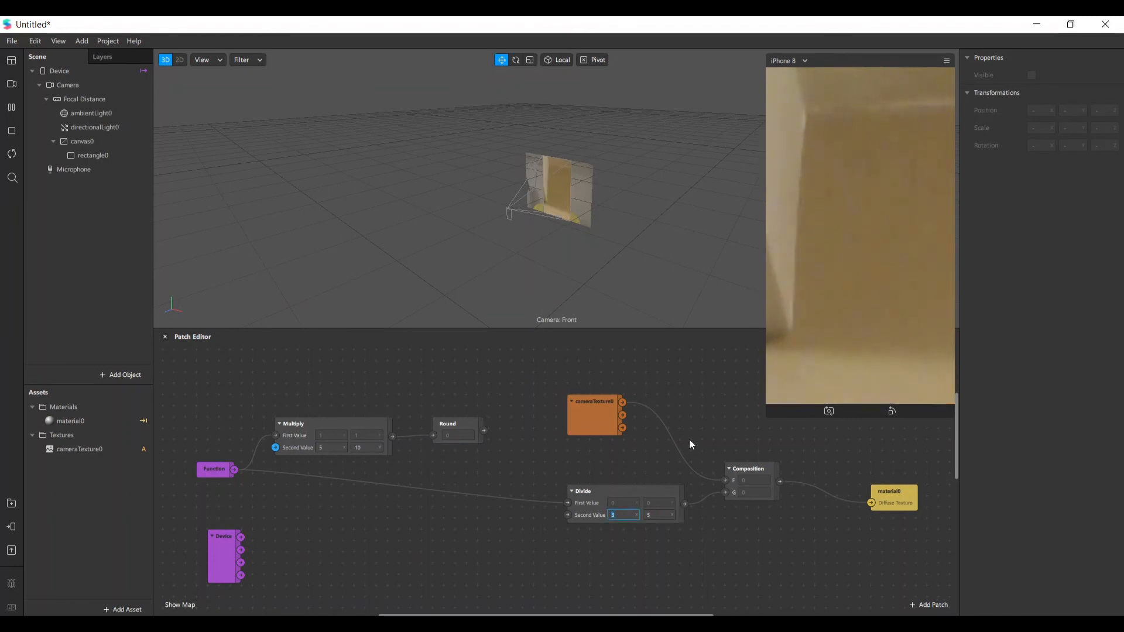
pyautogui.write('5')
pyautogui.press('Return')
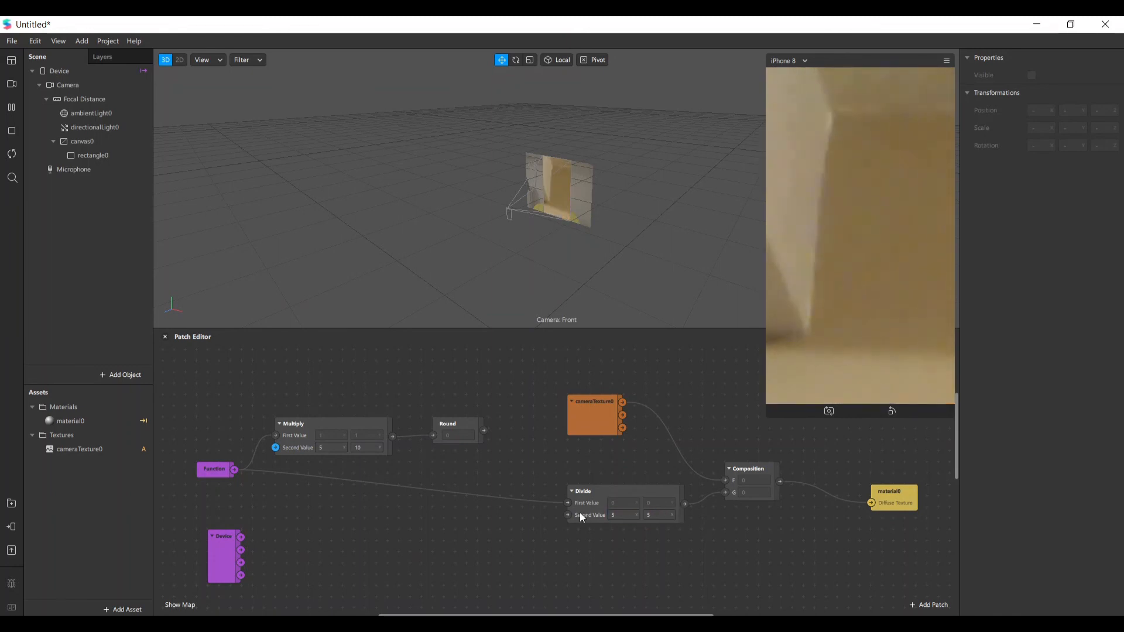
pyautogui.press('Tab')
pyautogui.write('9')
pyautogui.press('Return')
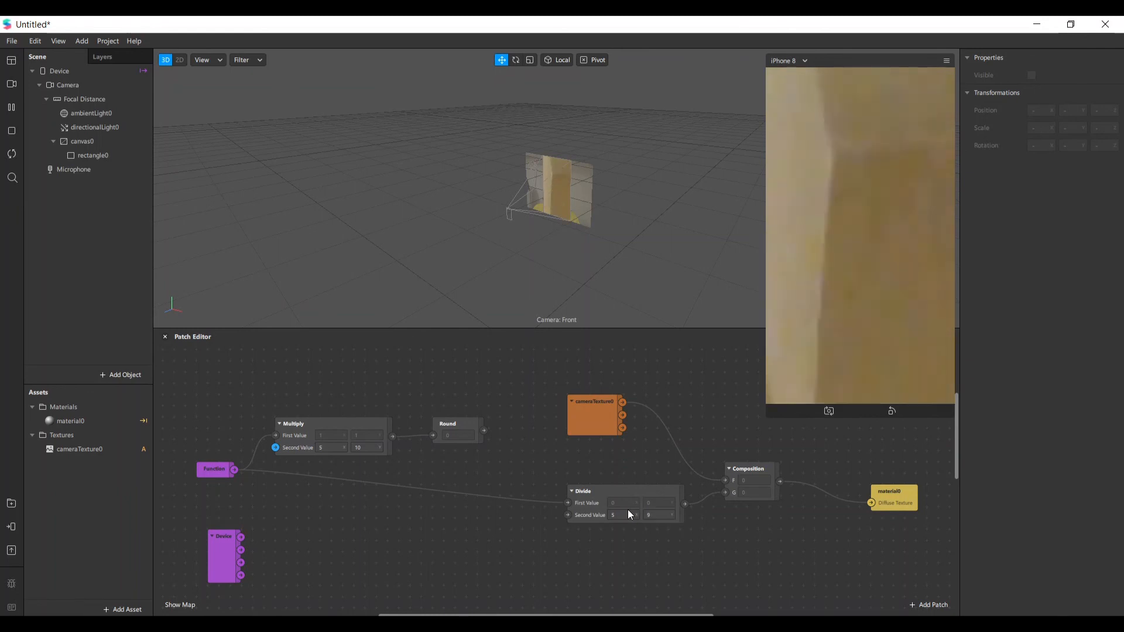
# Step: Try 1,000 and 20 for the Y component of Divide's Second Value, ending with 10
pyautogui.moveTo(653, 515); pyautogui.dragTo(627, 512)
pyautogui.write('1,000')
pyautogui.press('Return')
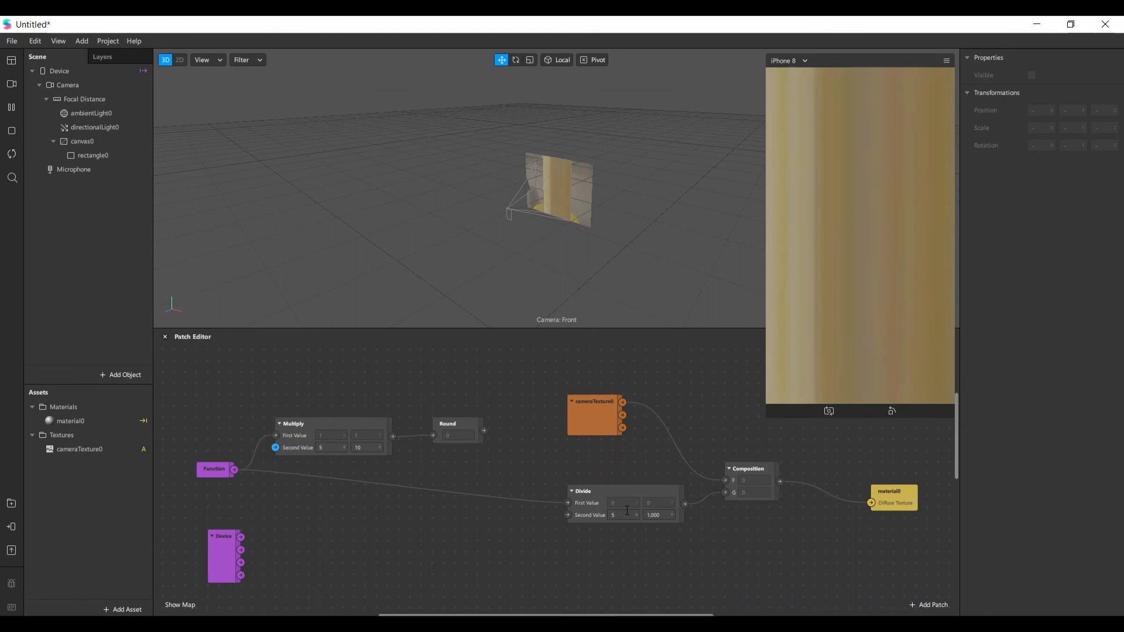
pyautogui.click(656, 515)
pyautogui.write('20')
pyautogui.press('Return')
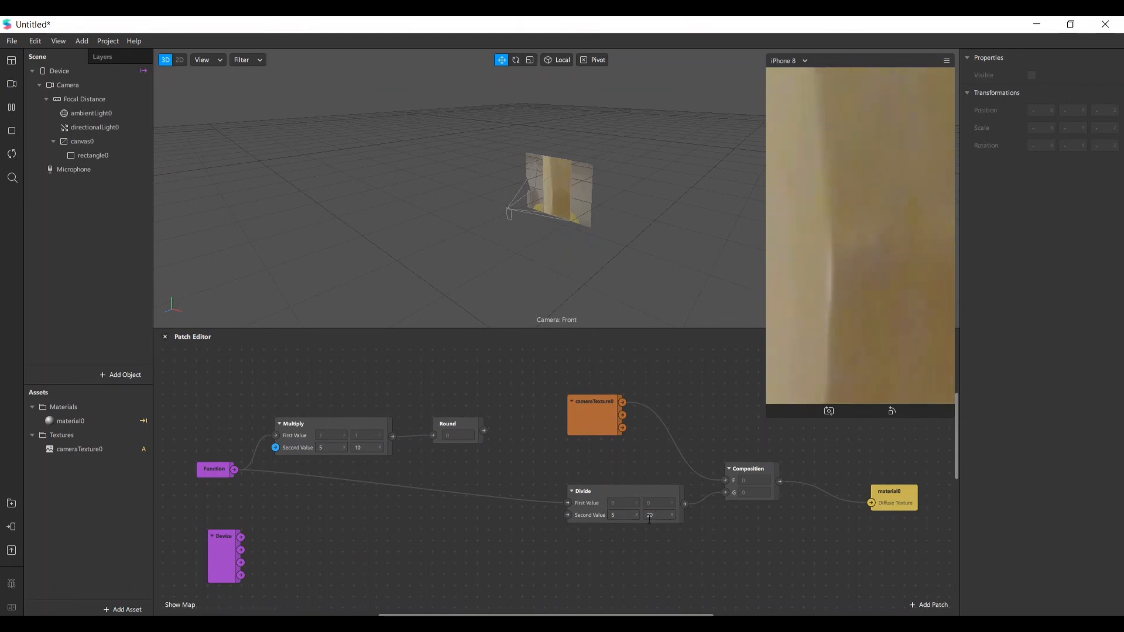
pyautogui.write('10')
pyautogui.press('Return')
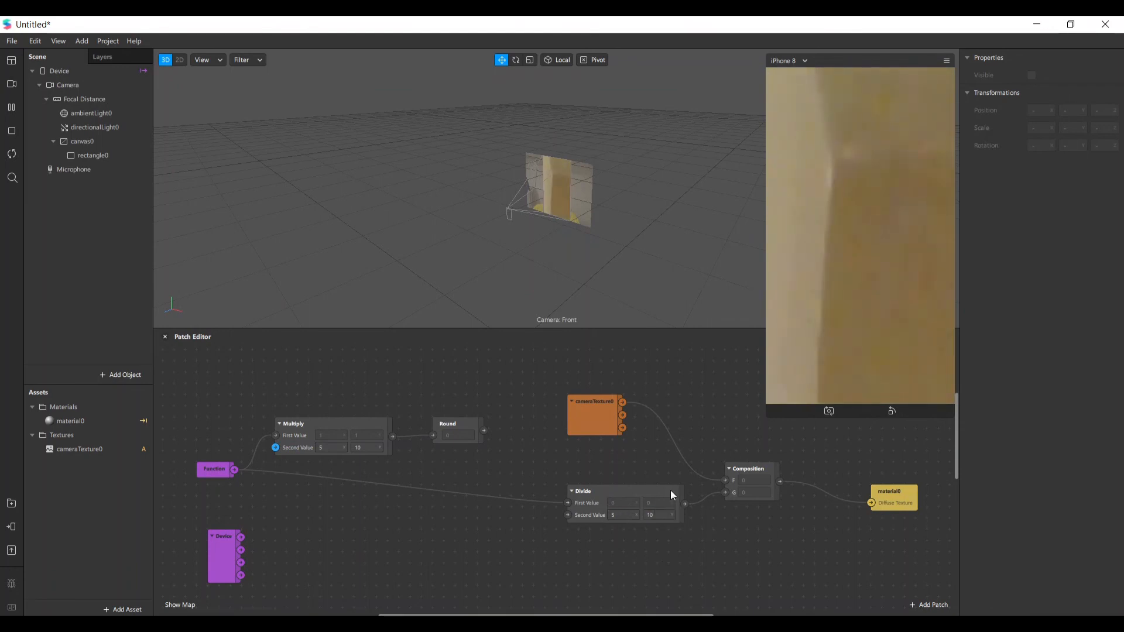
# Step: Shift the Divide patch away from Composition and create an Add patch from its output
pyautogui.moveTo(655, 493); pyautogui.dragTo(616, 492)
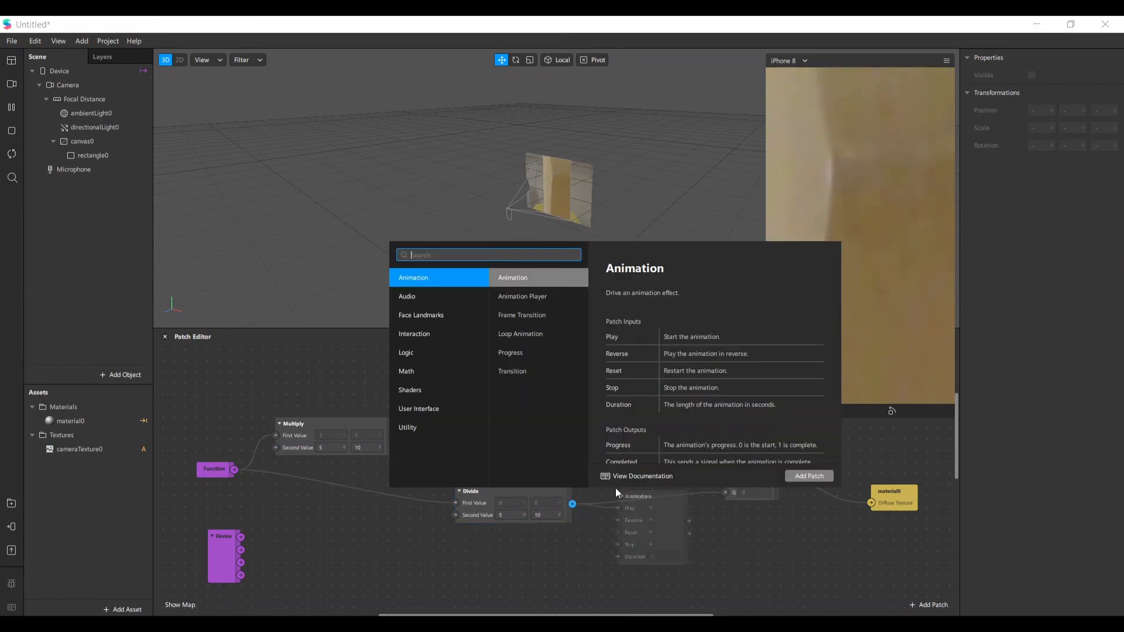
pyautogui.write('s')
pyautogui.press('BackSpace')
pyautogui.write('ad')
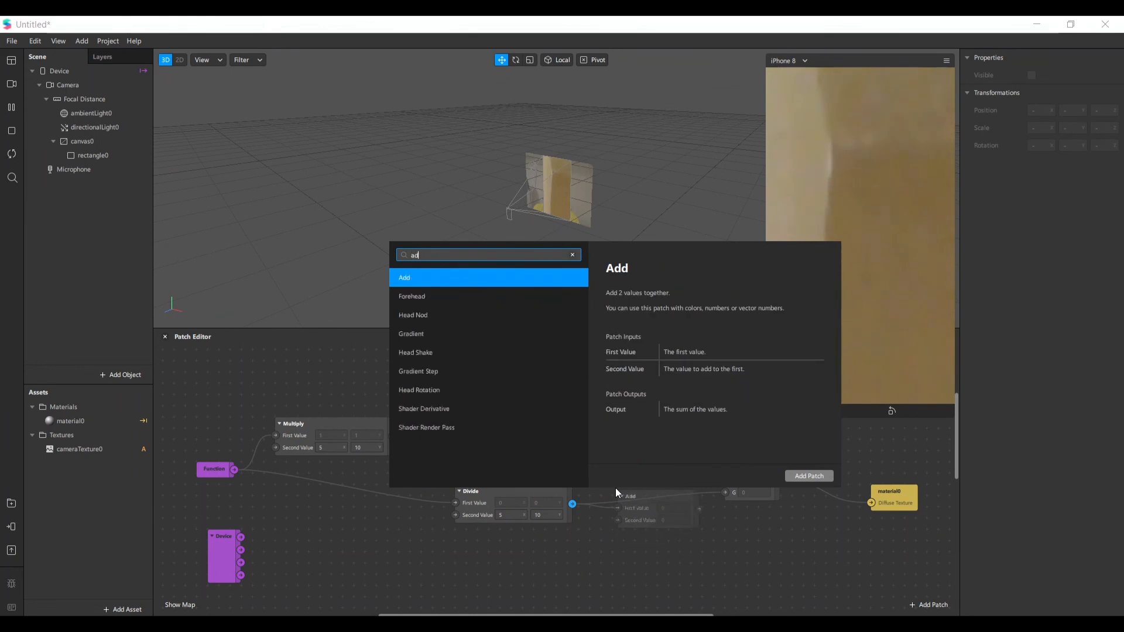
pyautogui.press('Return')
# Step: Change the Add patch's value type to Vector 2
pyautogui.rightClick(642, 502)
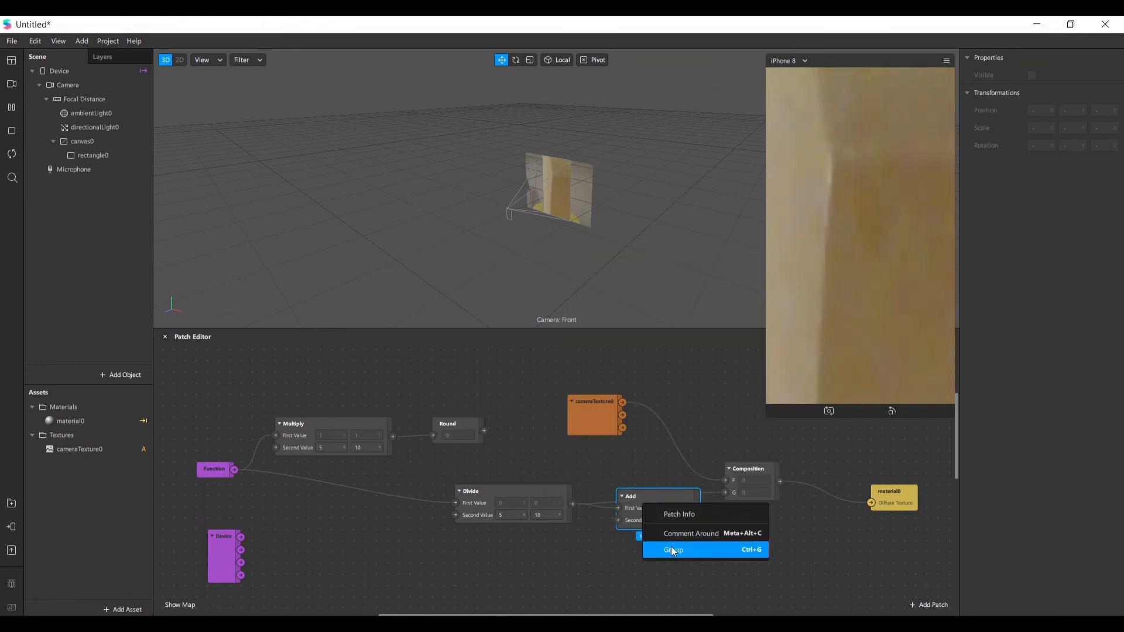
pyautogui.click(649, 497)
pyautogui.click(658, 537)
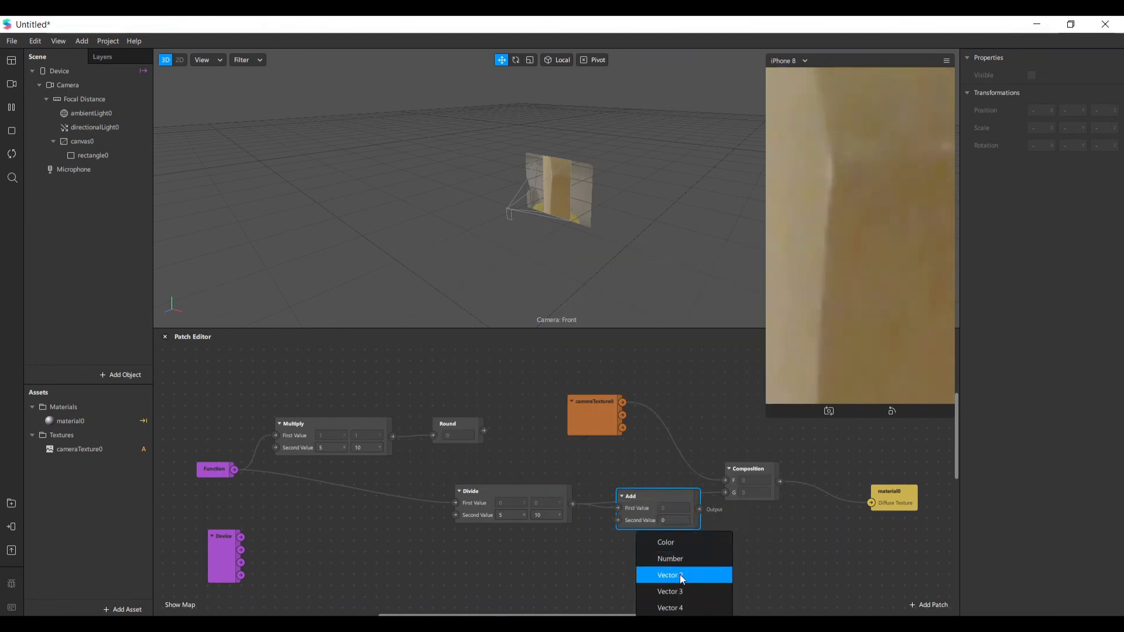
pyautogui.click(681, 574)
# Step: Line up the Divide and Add patches and connect Add's output to the G input of Composition
pyautogui.moveTo(545, 490); pyautogui.dragTo(489, 502)
pyautogui.moveTo(666, 497); pyautogui.dragTo(581, 515)
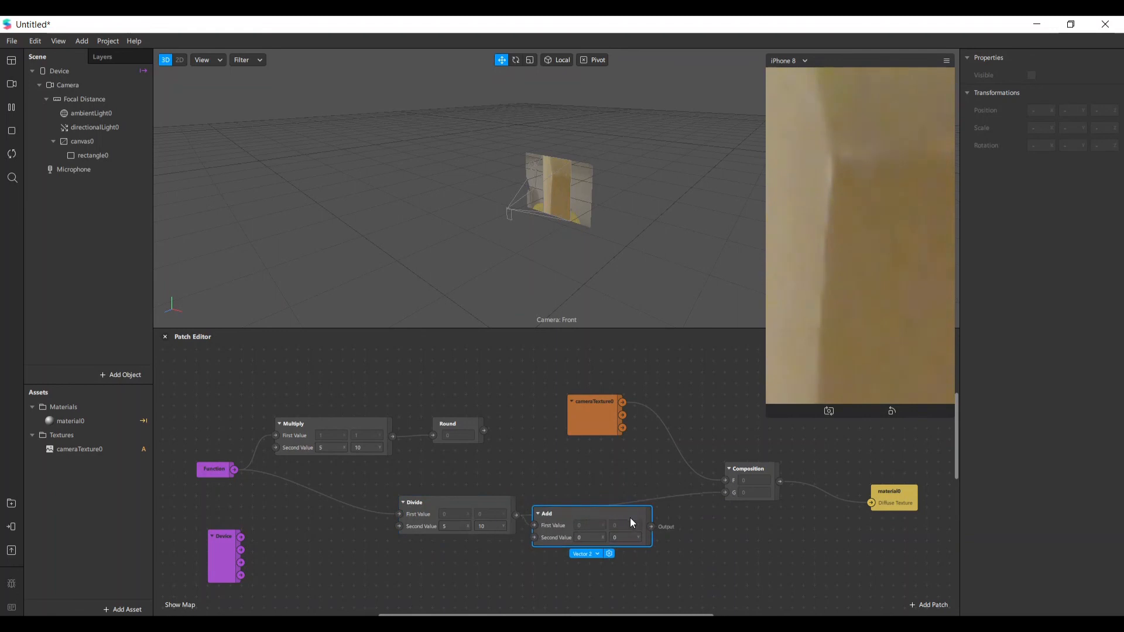
pyautogui.moveTo(652, 528); pyautogui.dragTo(726, 491)
pyautogui.moveTo(623, 515); pyautogui.dragTo(633, 504)
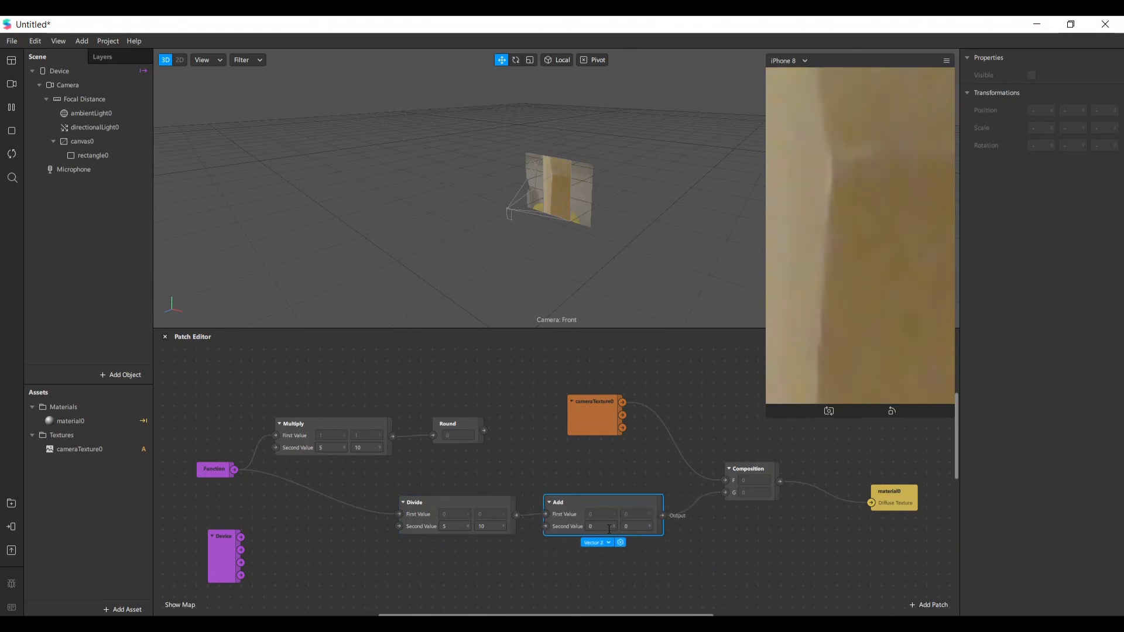
# Step: Set both components of the Add patch's Second Value to 0.5
pyautogui.click(583, 528)
pyautogui.click(836, 232)
pyautogui.write('0.5')
pyautogui.press('Return')
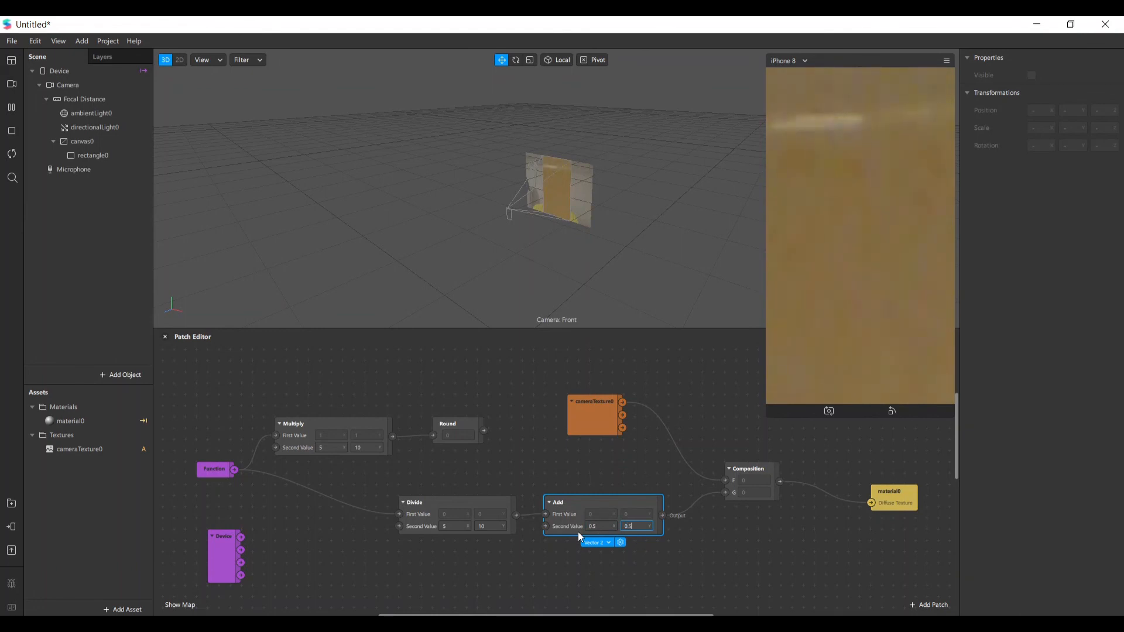
pyautogui.write('0.5')
pyautogui.press('Return')
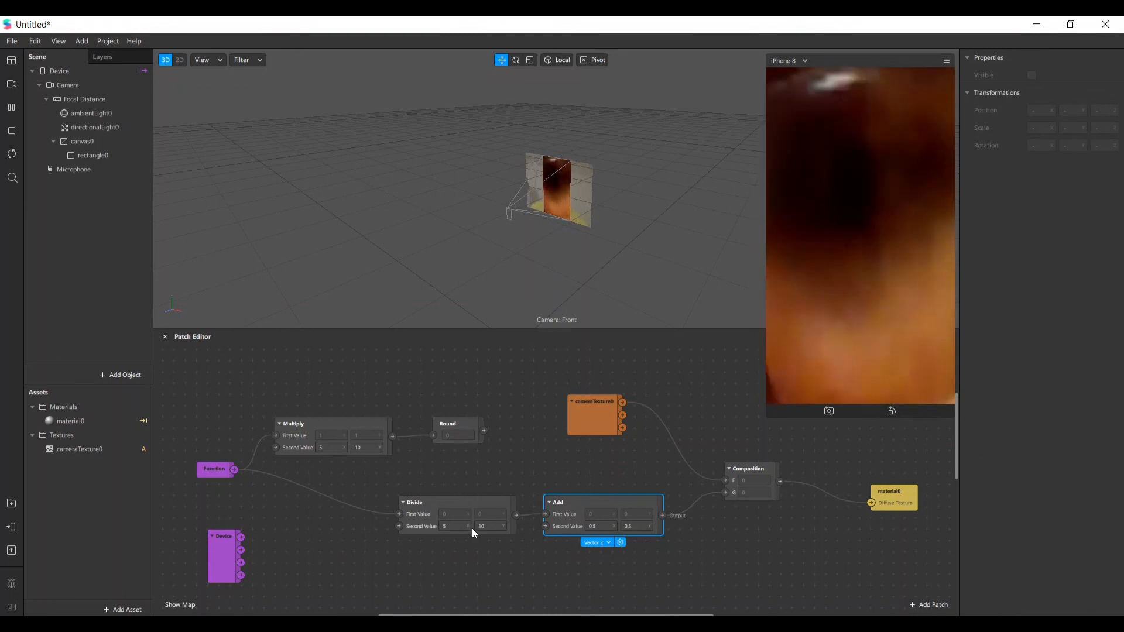
# Step: Set the Y component of Divide's Second Value to 8
pyautogui.click(490, 526)
pyautogui.doubleClick(492, 526)
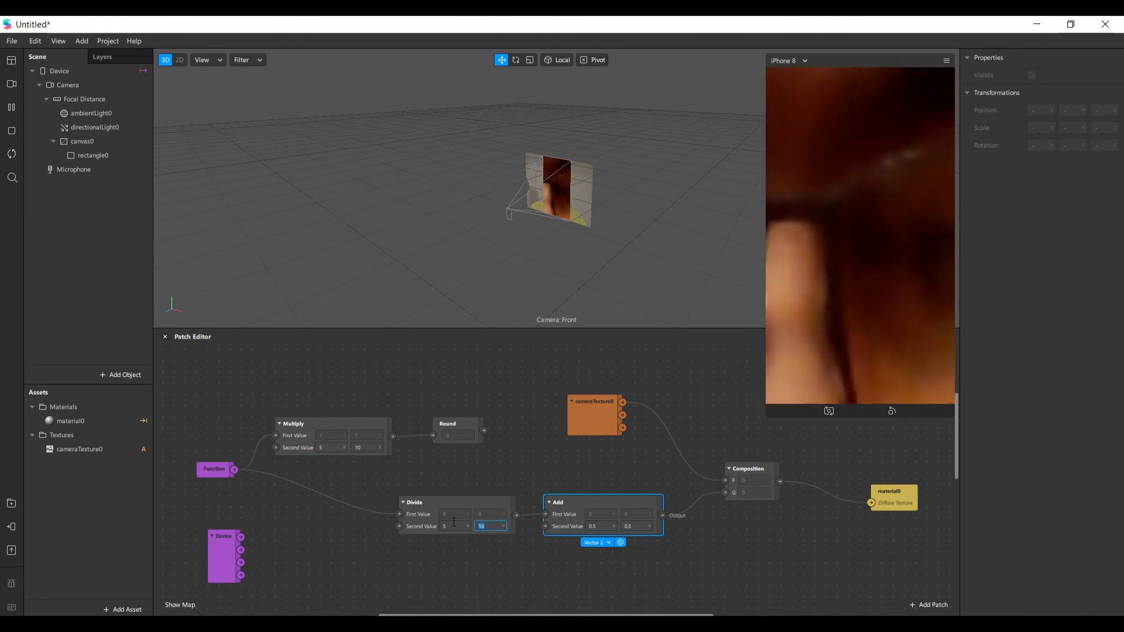
pyautogui.write('8')
pyautogui.press('Return')
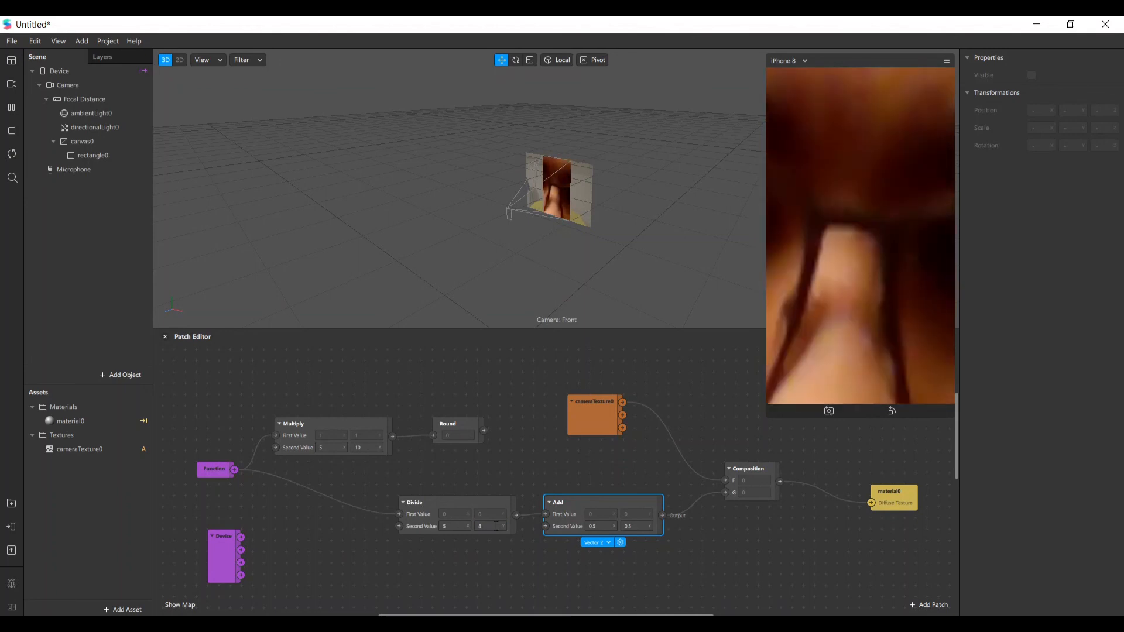
# Step: Set Divide's Second Value to 3 for X and 4 for Y
pyautogui.press('Tab')
pyautogui.click(458, 525)
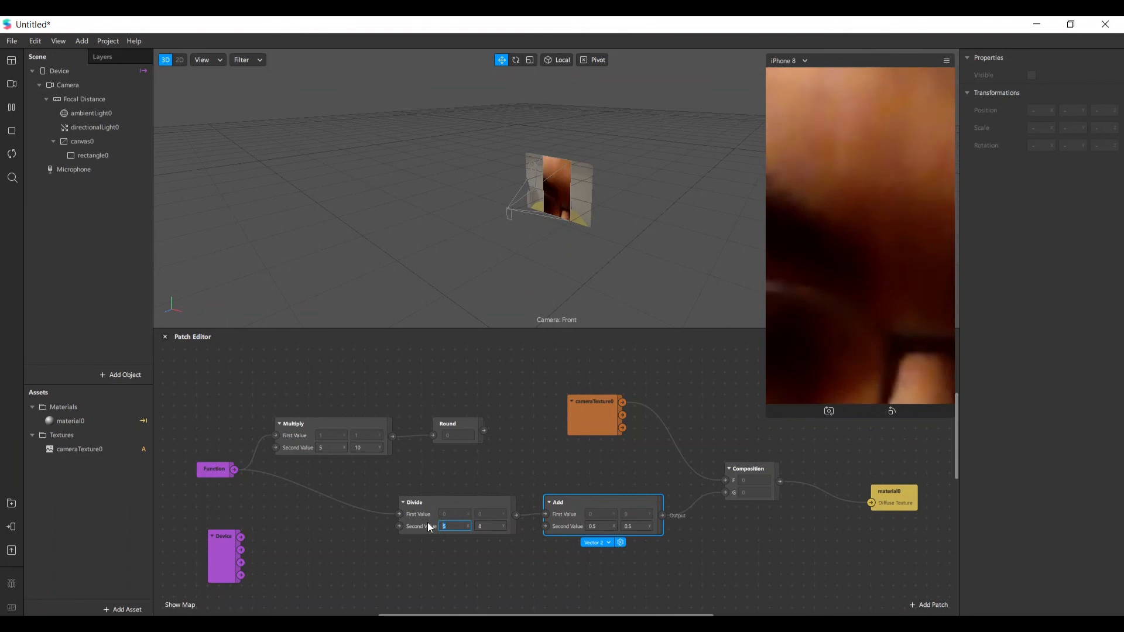
pyautogui.write('3')
pyautogui.press('Return')
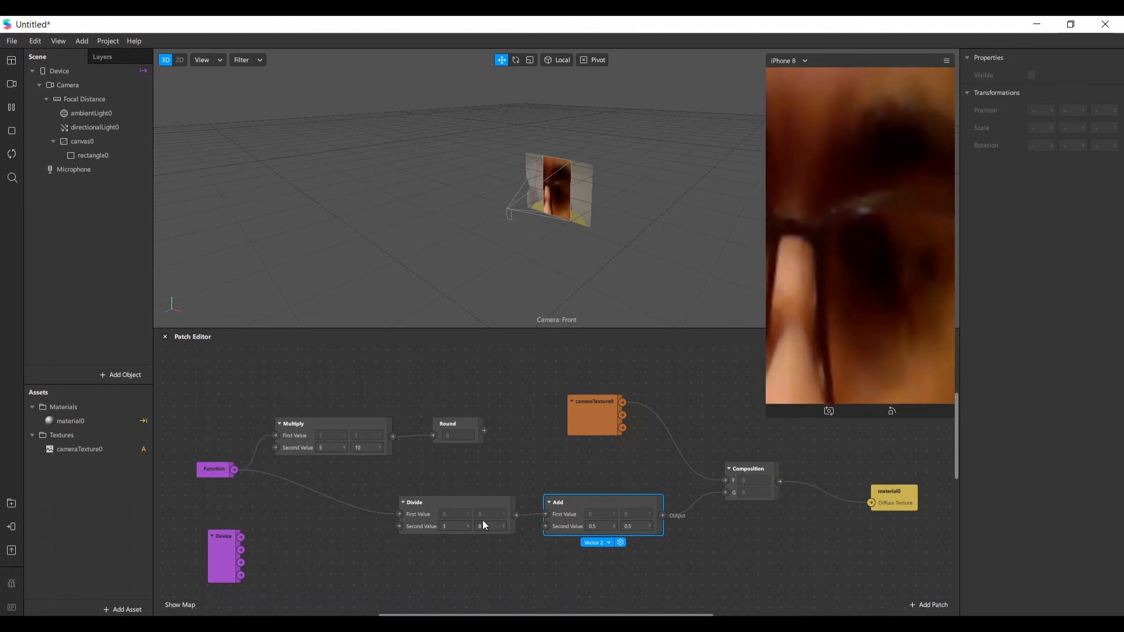
pyautogui.moveTo(473, 524); pyautogui.dragTo(459, 525)
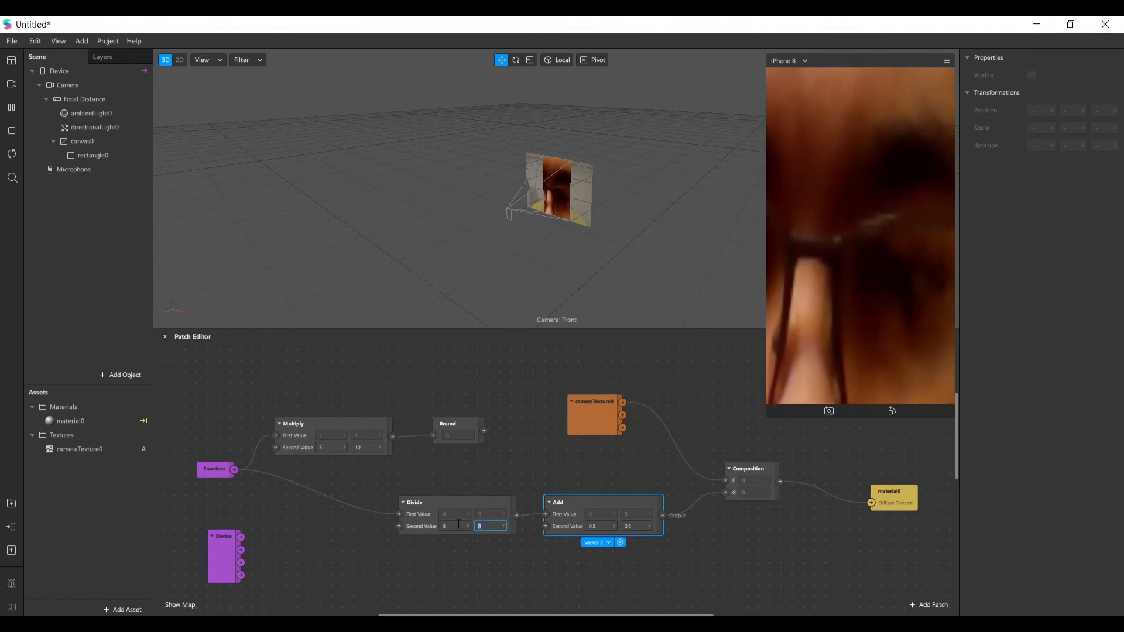
pyautogui.write('4')
pyautogui.press('Return')
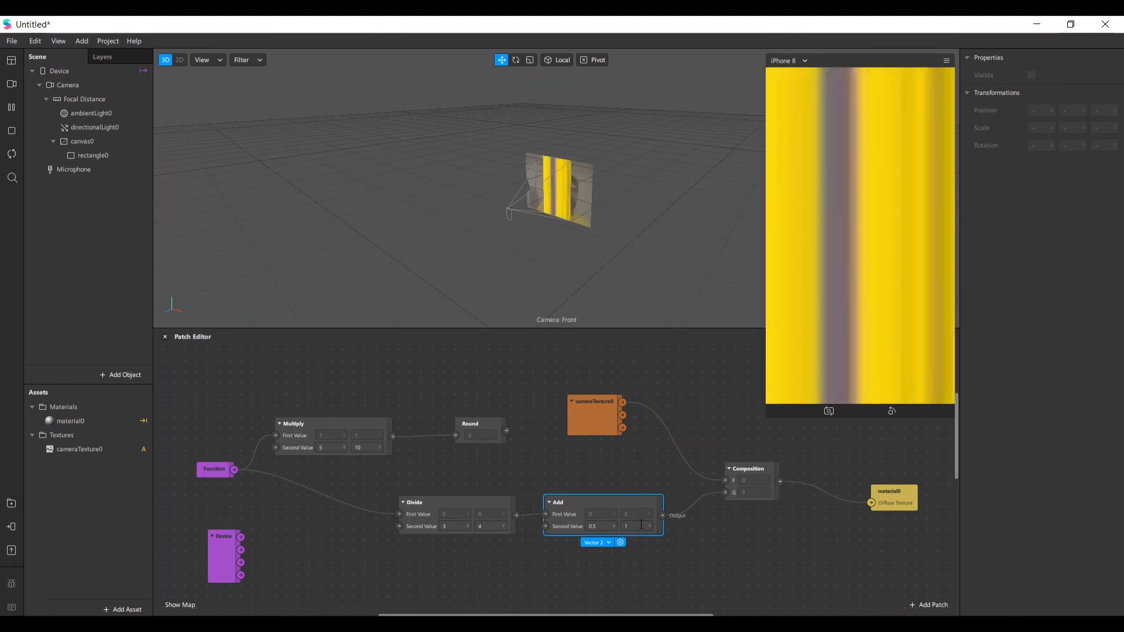
# Step: Try a larger Y component in the Add patch's Second Value, then set it back to 0.5
pyautogui.click(639, 526)
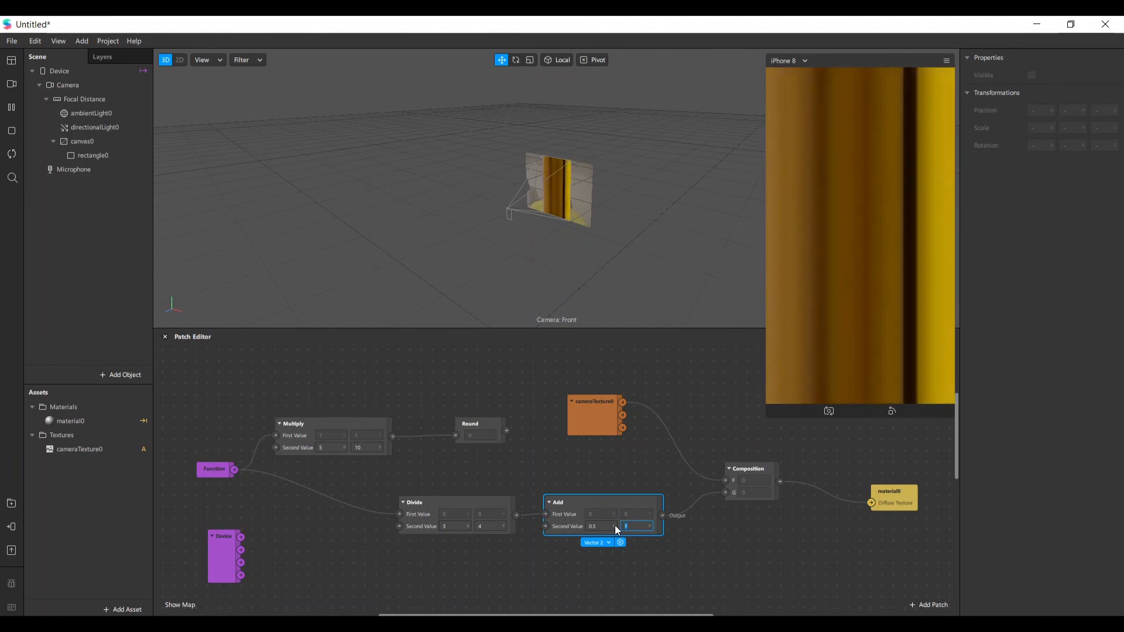
pyautogui.write('5')
pyautogui.press('Return')
pyautogui.moveTo(635, 526); pyautogui.dragTo(617, 525)
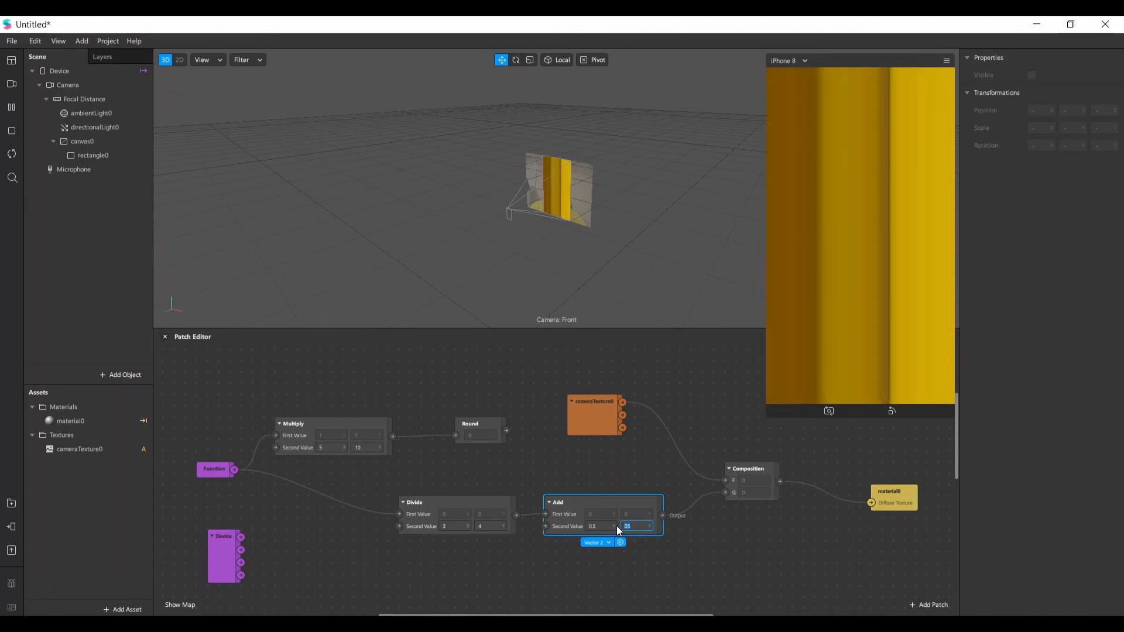
pyautogui.write('0.5')
pyautogui.press('Return')
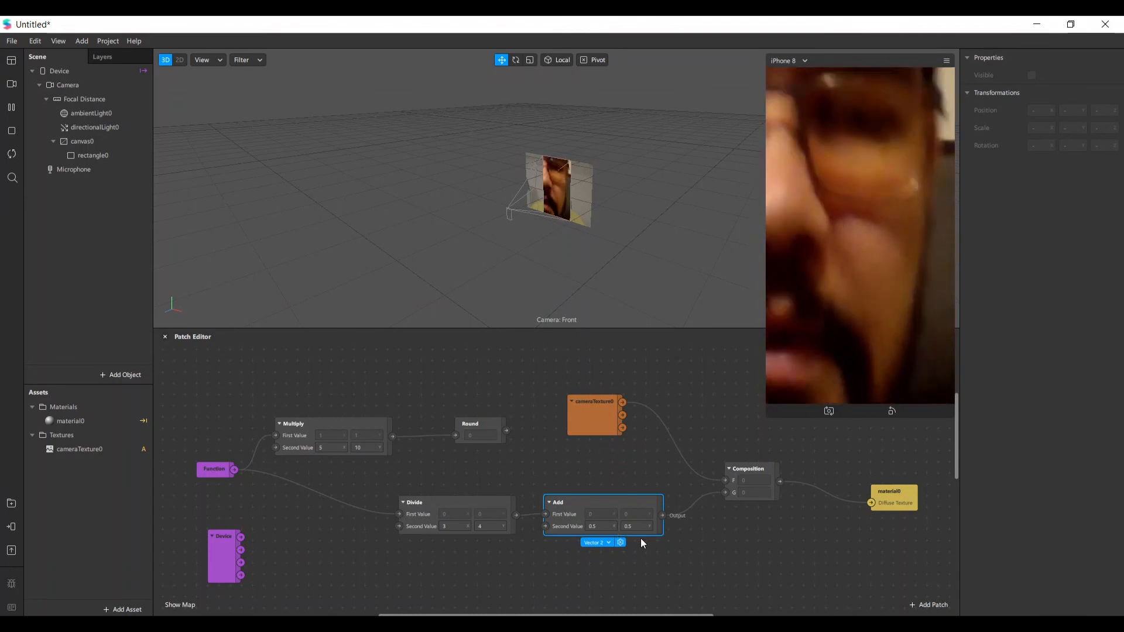
# Step: Delete the Add patch and connect Divide's output directly to the G input of Composition
pyautogui.press('Delete')
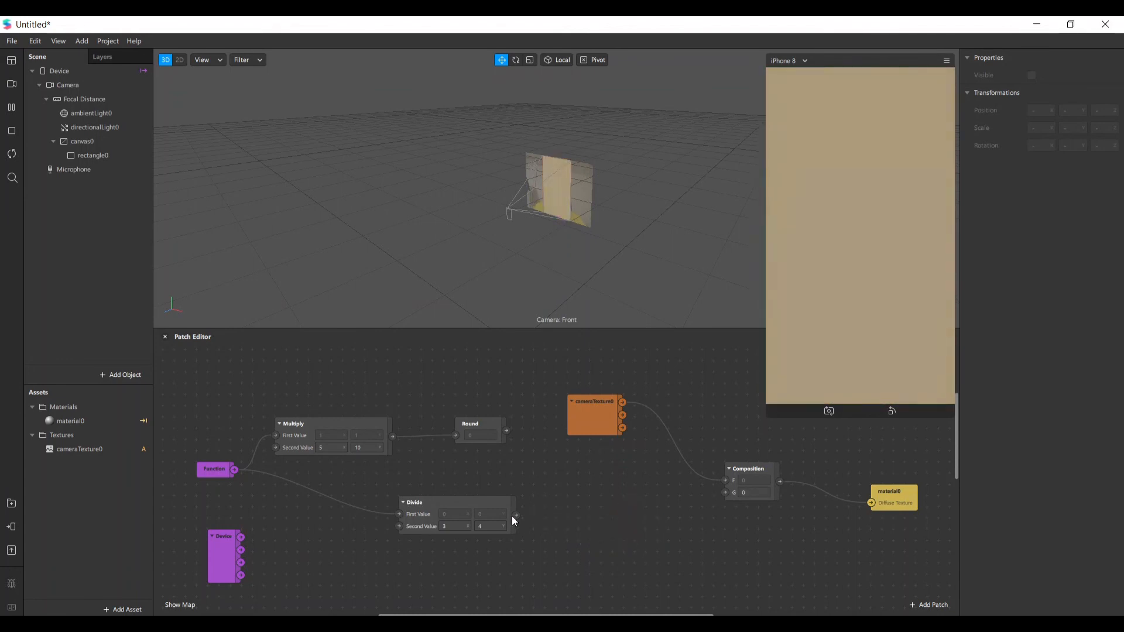
pyautogui.moveTo(574, 486); pyautogui.dragTo(730, 491)
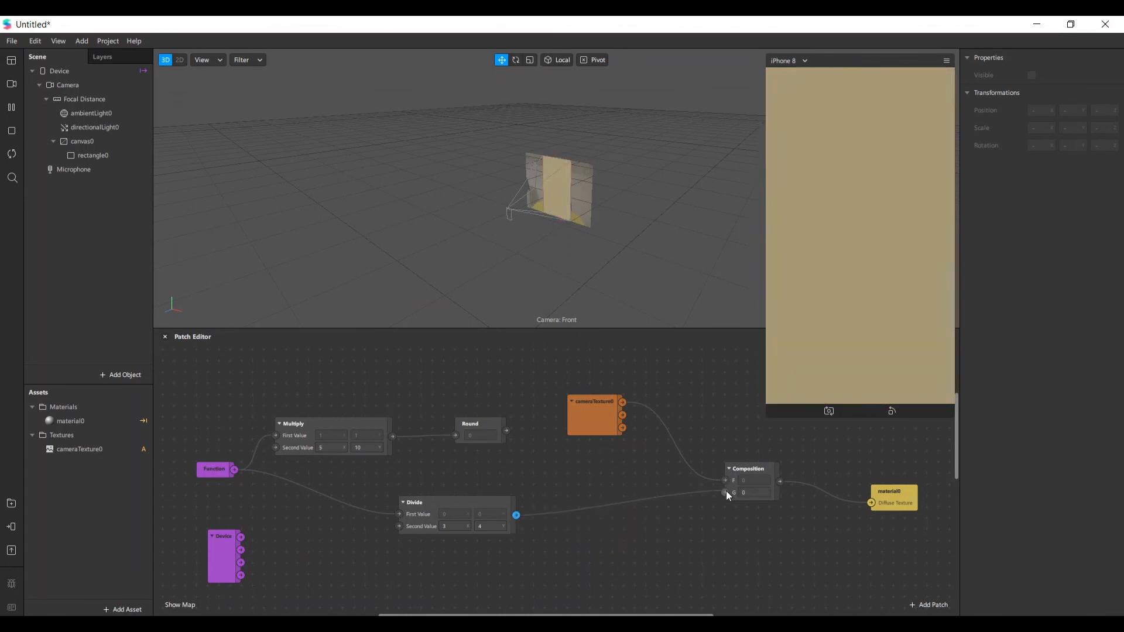
# Step: Rearrange the Divide, Multiply and Round patches closer together and connect Round's output to Divide's First Value
pyautogui.moveTo(465, 505); pyautogui.dragTo(597, 490)
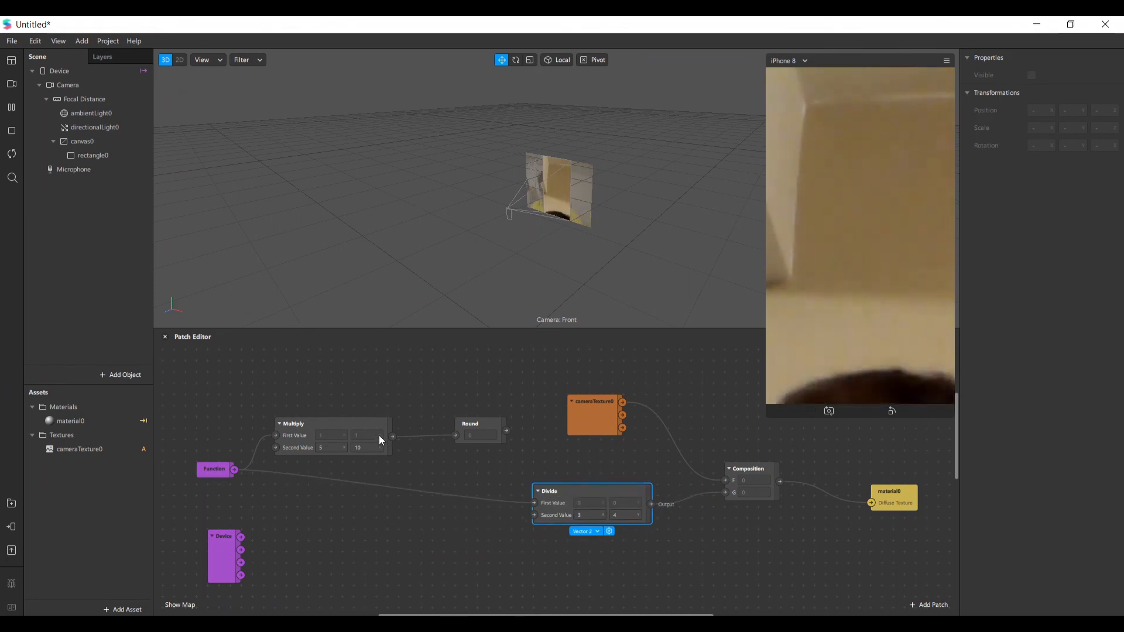
pyautogui.moveTo(378, 435); pyautogui.dragTo(389, 469)
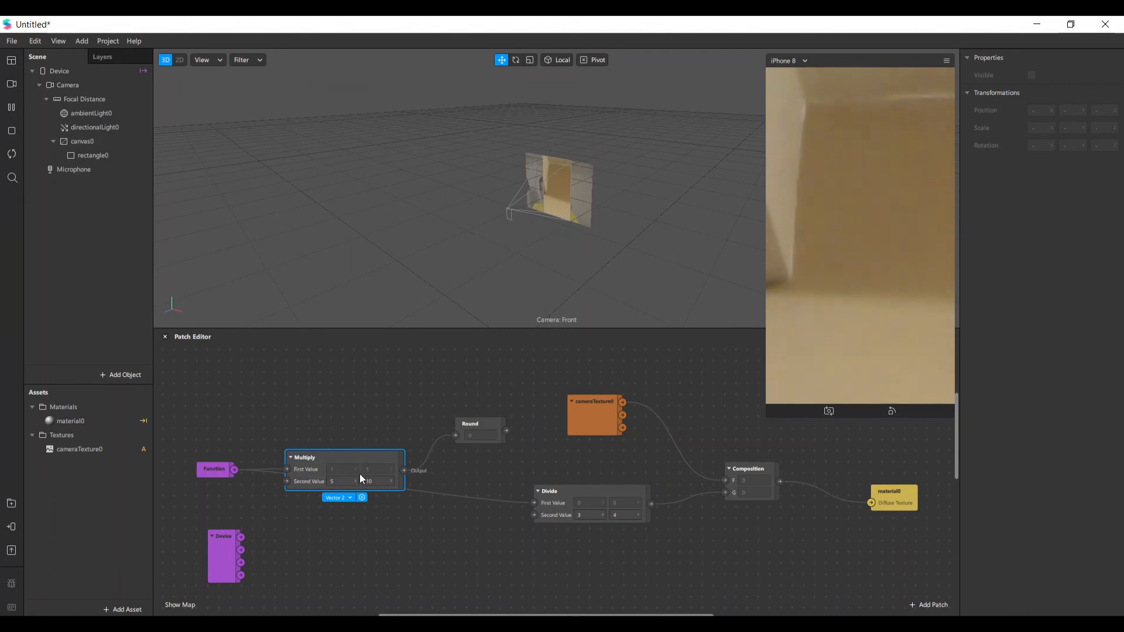
pyautogui.moveTo(481, 424); pyautogui.dragTo(468, 435)
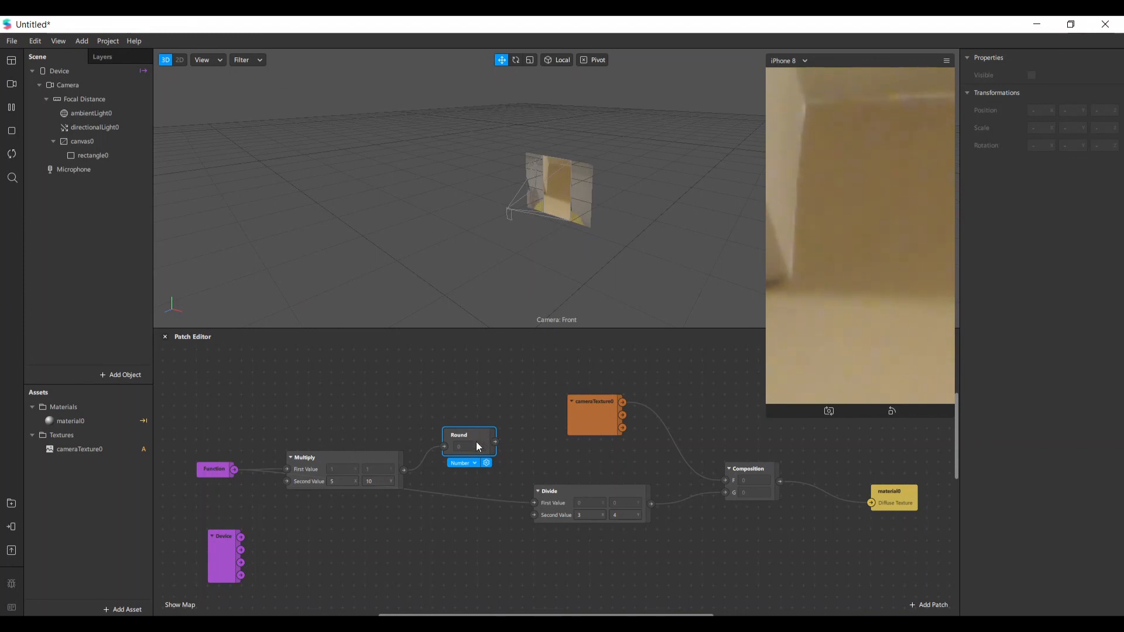
pyautogui.moveTo(477, 443); pyautogui.dragTo(533, 503)
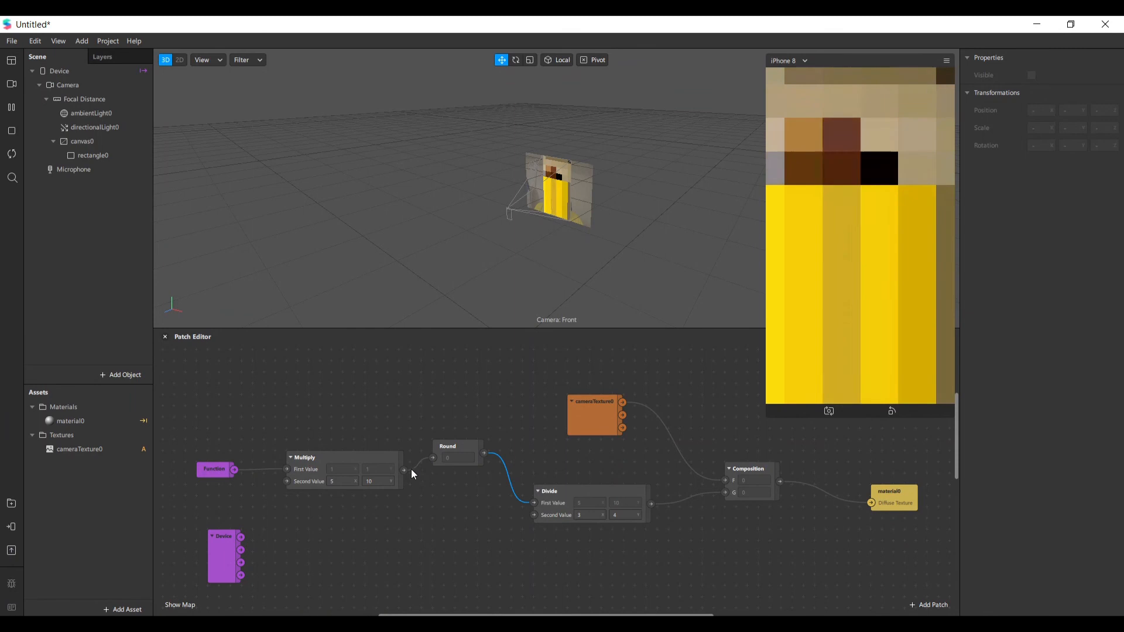
# Step: Line up the Divide and Composition patches and set Divide's Second Value to 5 for X and 10 for Y
pyautogui.moveTo(627, 496); pyautogui.dragTo(630, 465)
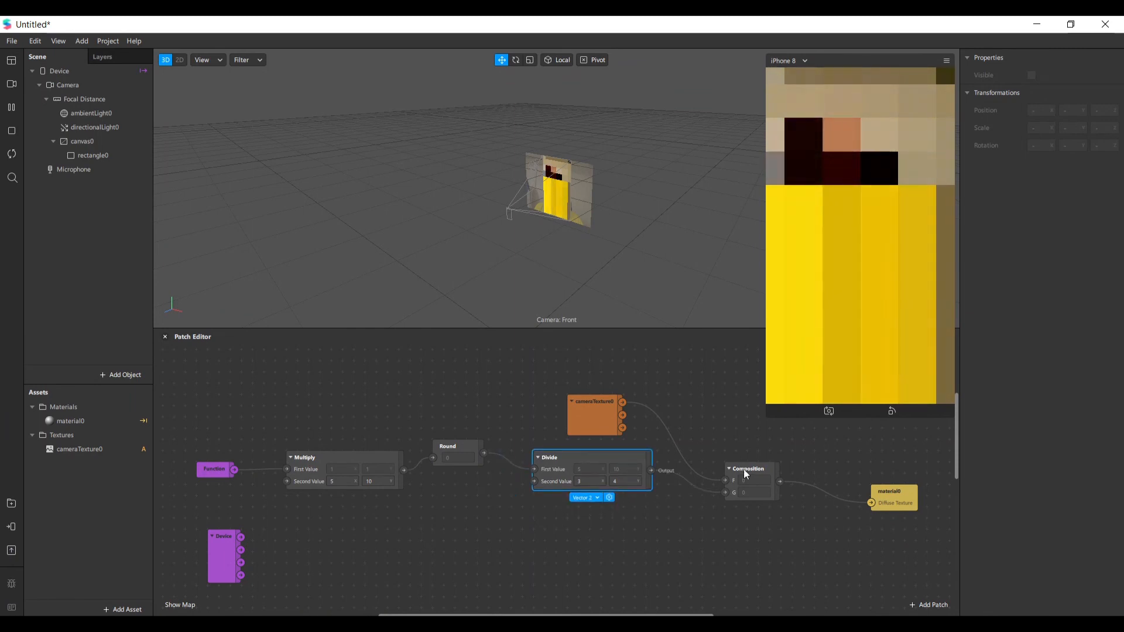
pyautogui.moveTo(746, 470); pyautogui.dragTo(733, 461)
pyautogui.click(624, 481)
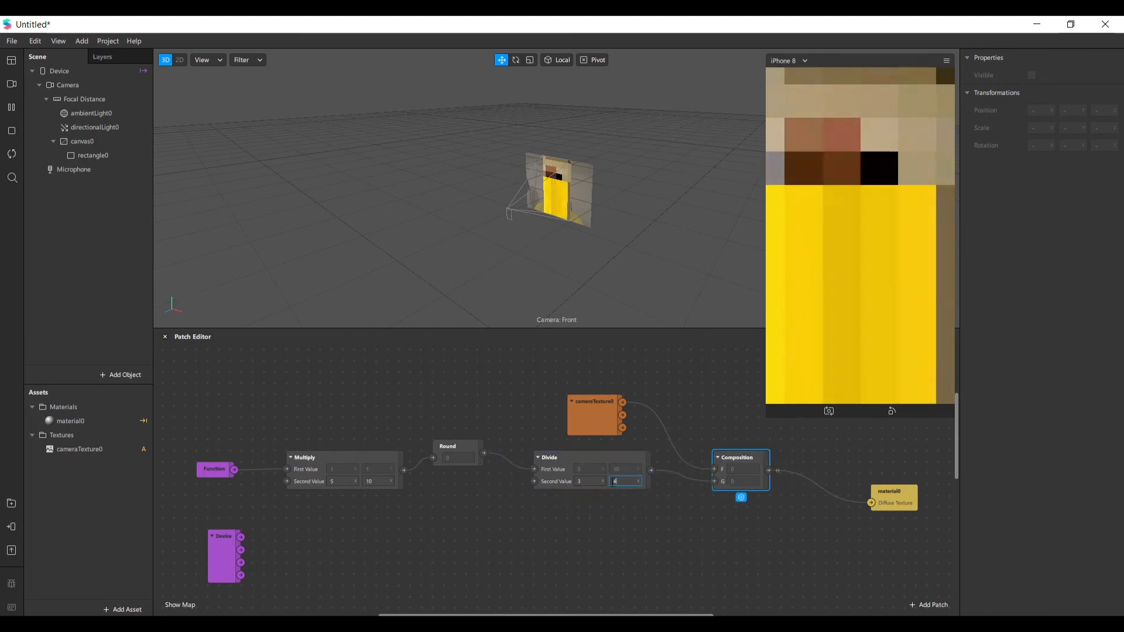
pyautogui.write('10')
pyautogui.press('Return')
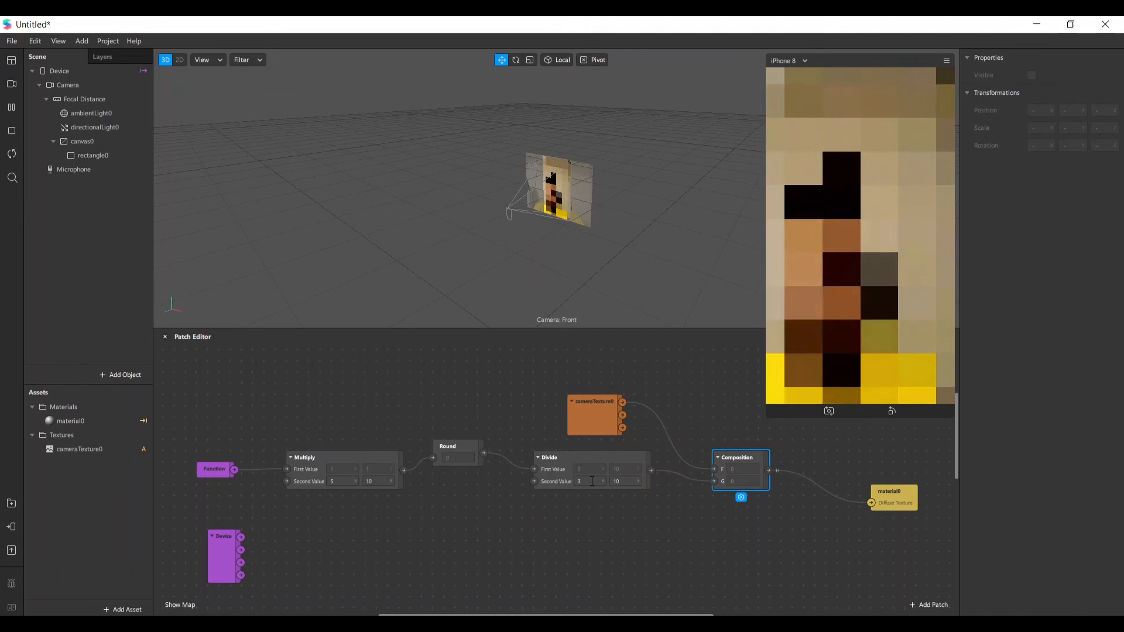
pyautogui.moveTo(592, 481); pyautogui.dragTo(539, 476)
pyautogui.write('5')
pyautogui.press('Return')
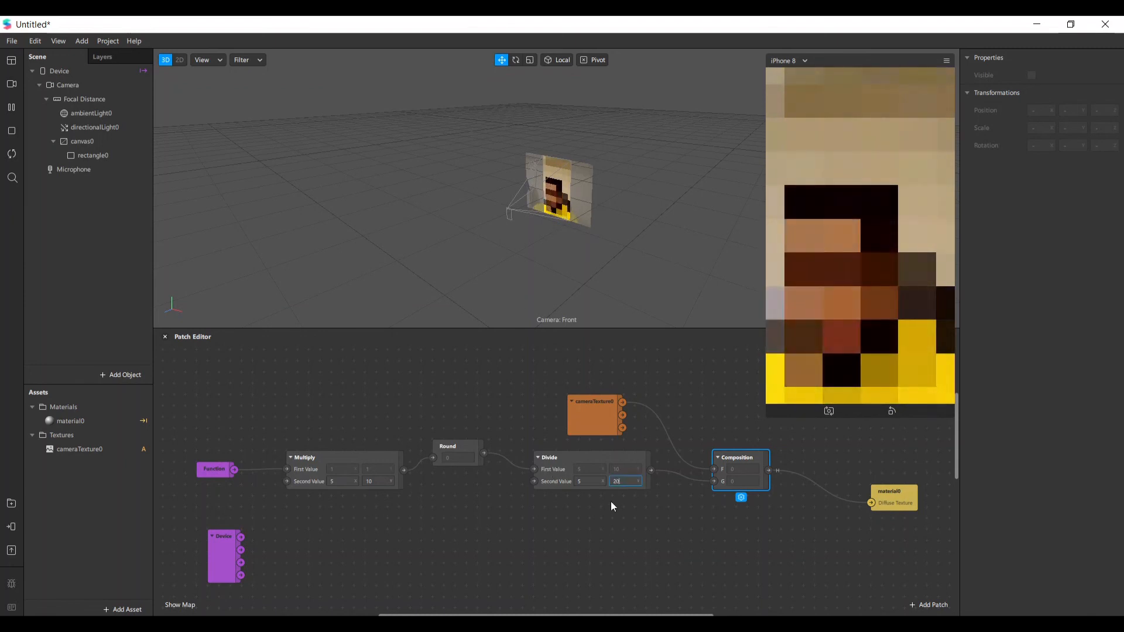
# Step: Set Divide's Second Value to 10 for X and 20 for Y
pyautogui.write('20')
pyautogui.press('Return')
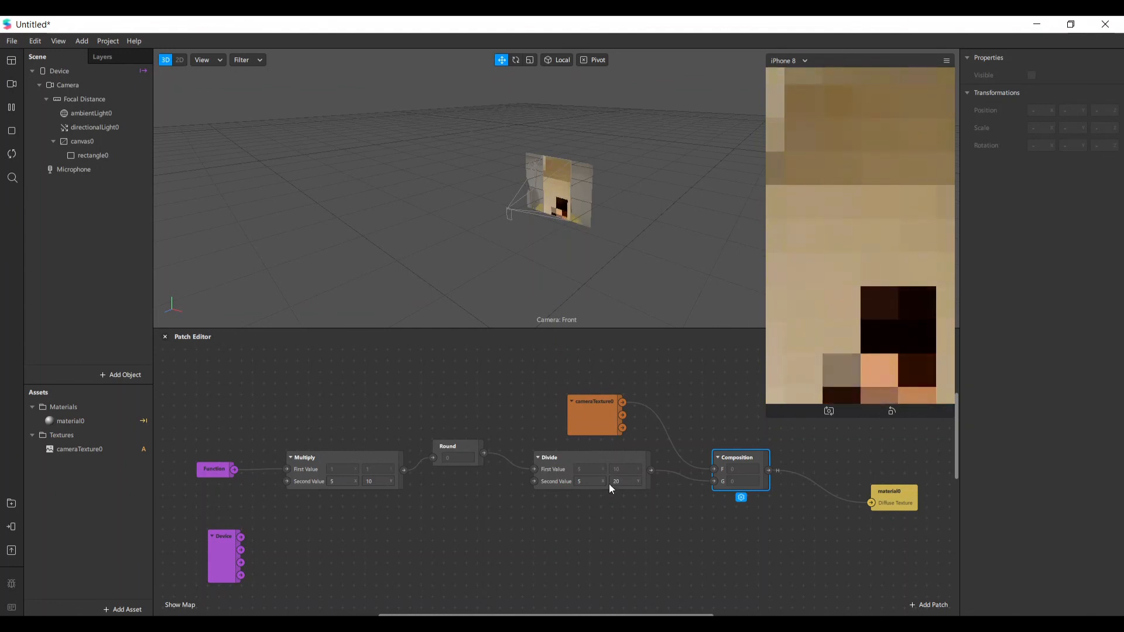
pyautogui.click(591, 482)
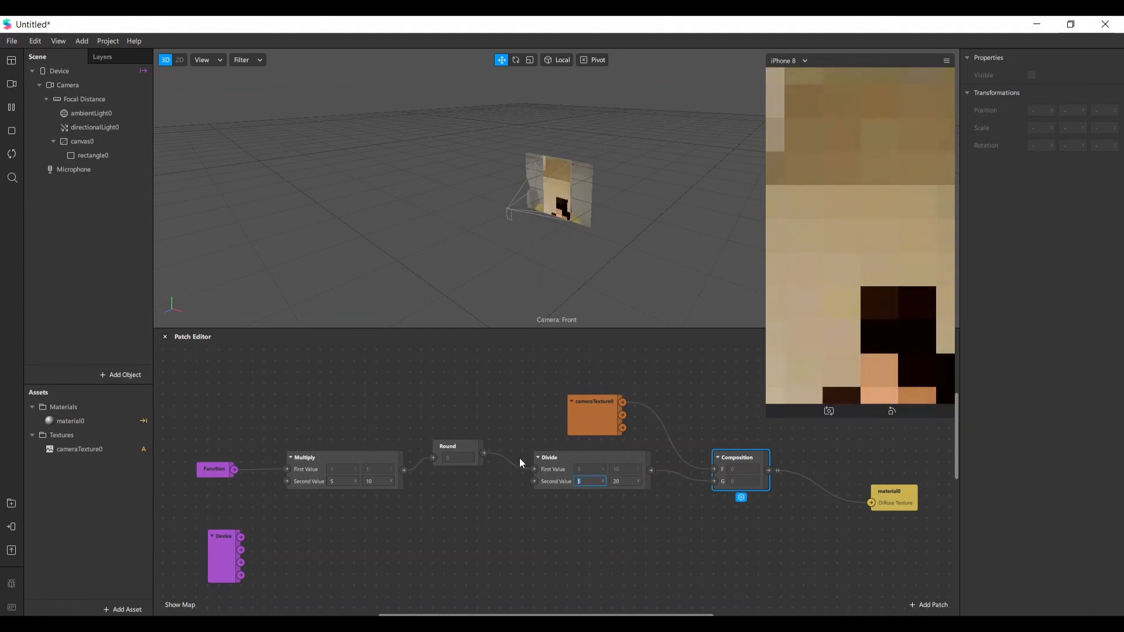
pyautogui.write('1')
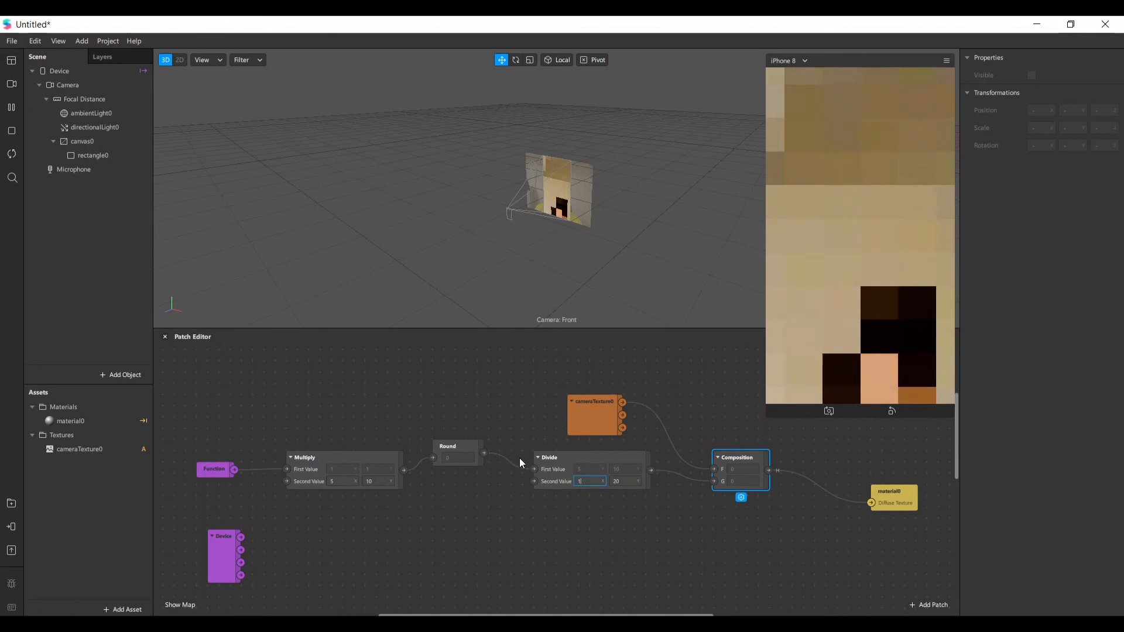
pyautogui.write('0')
pyautogui.press('Return')
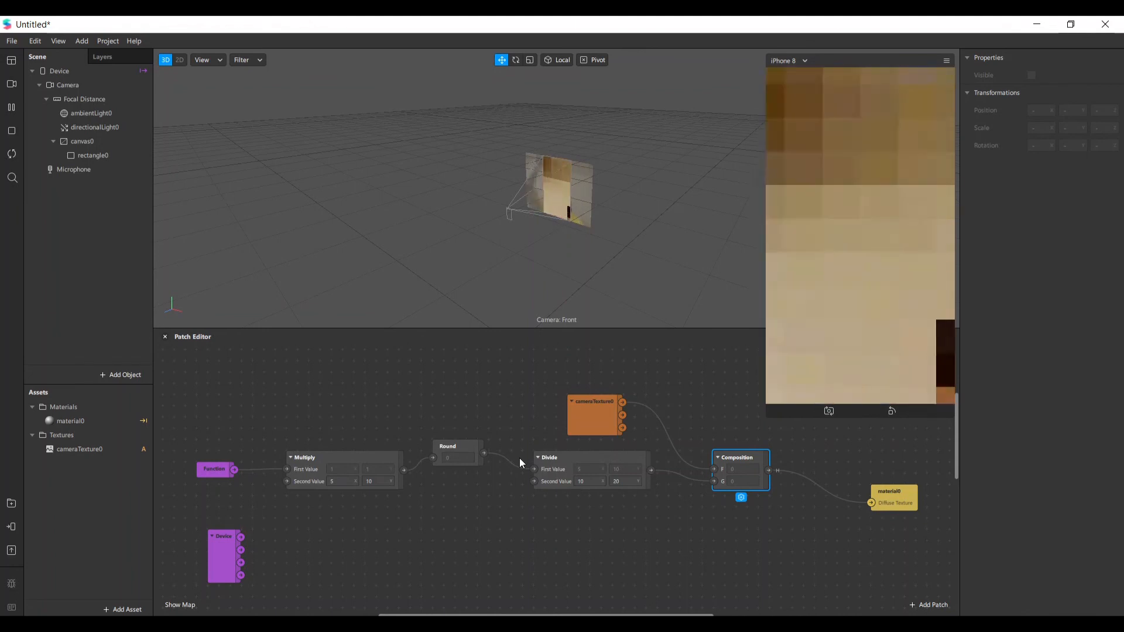
# Step: Make room beside Divide, create an Add patch from Divide's output and set its type to Vector 2
pyautogui.moveTo(569, 467); pyautogui.dragTo(500, 500)
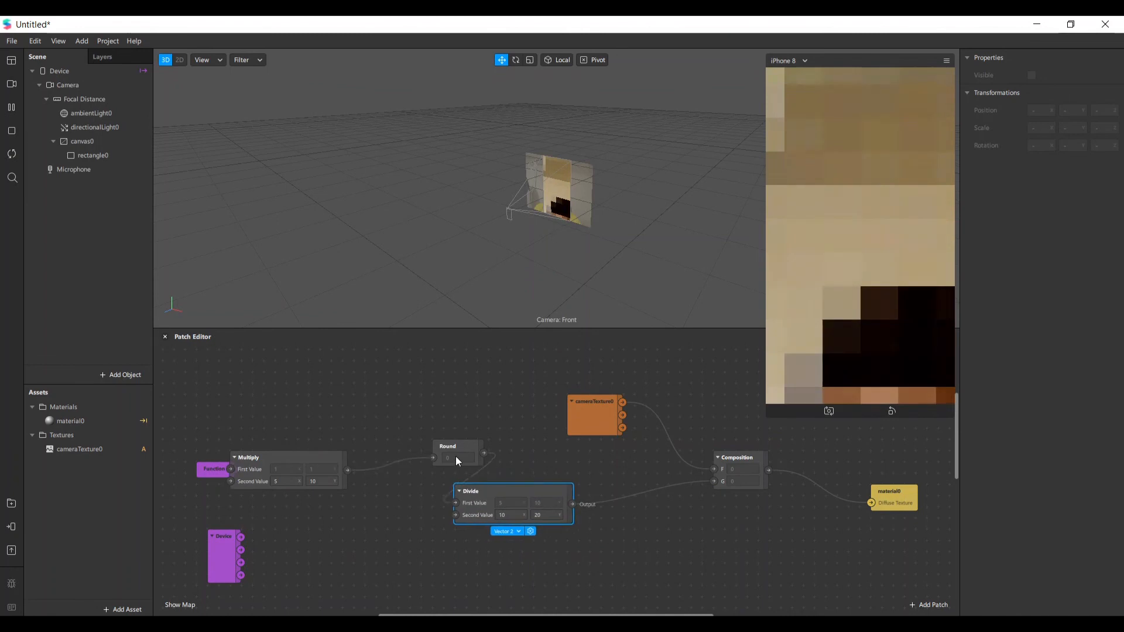
pyautogui.moveTo(455, 456); pyautogui.dragTo(422, 466)
pyautogui.moveTo(540, 495); pyautogui.dragTo(616, 476)
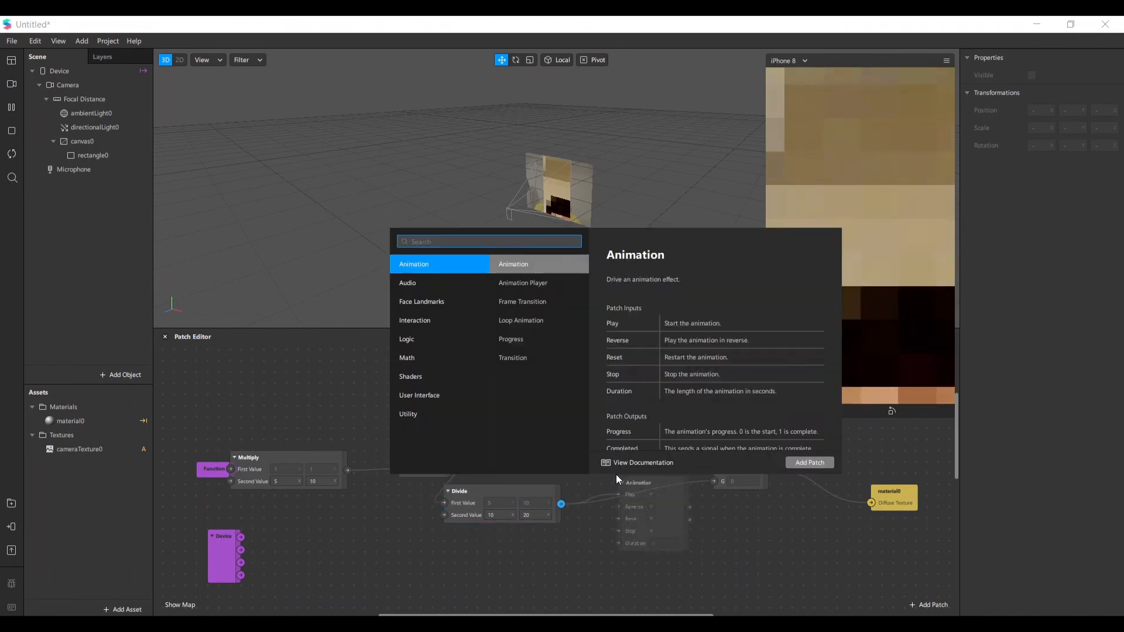
pyautogui.write('ad')
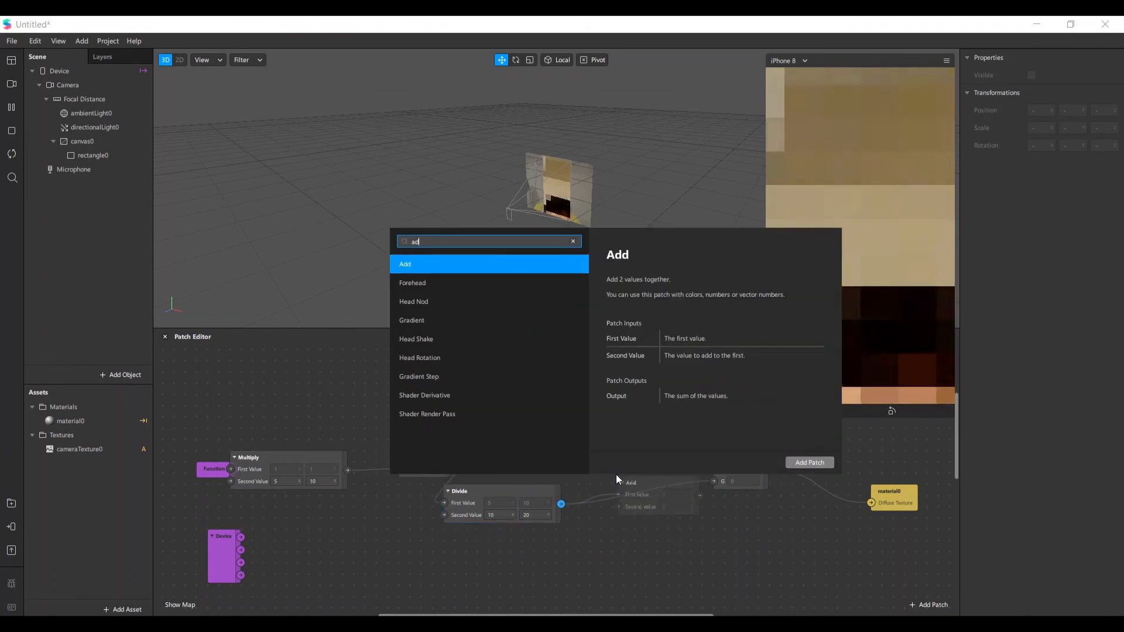
pyautogui.press('Return')
pyautogui.moveTo(655, 482); pyautogui.dragTo(627, 479)
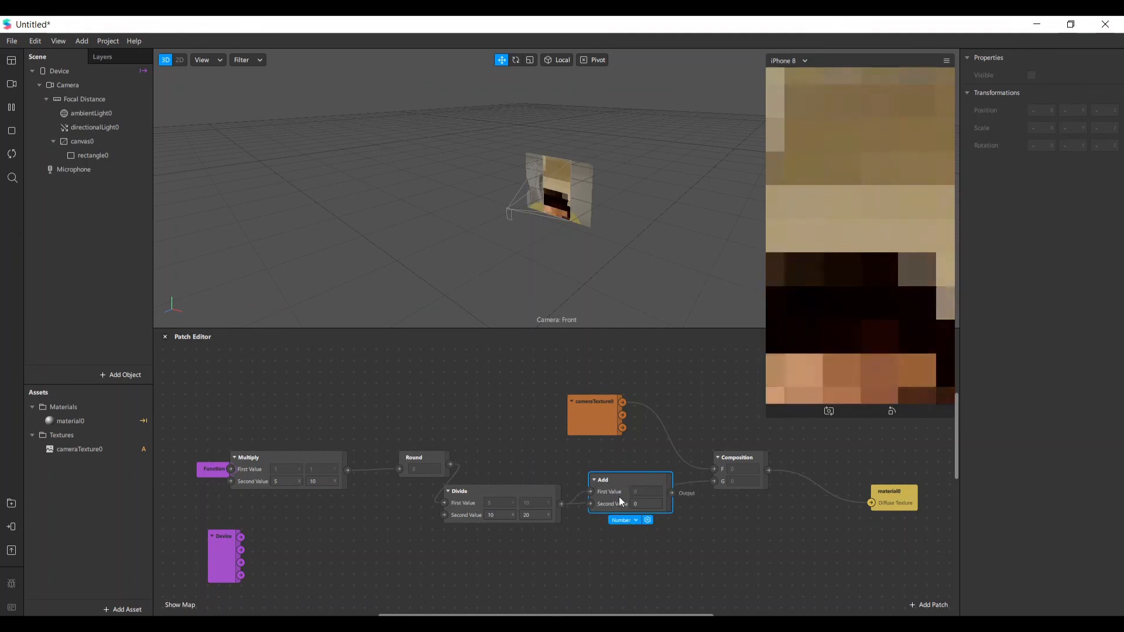
pyautogui.click(630, 520)
pyautogui.click(648, 567)
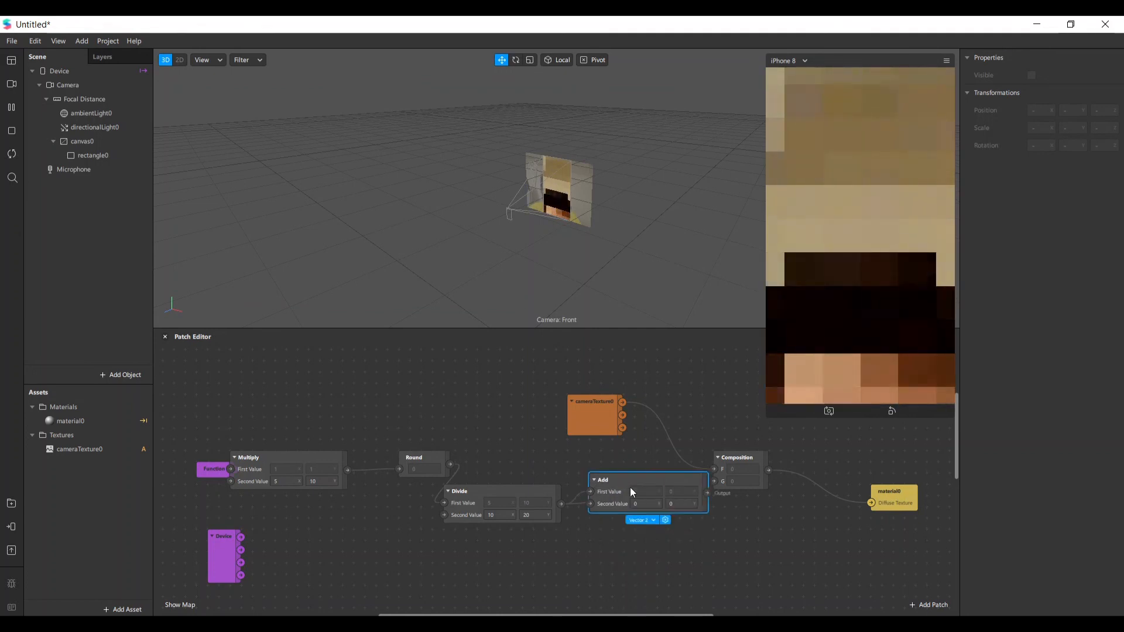
pyautogui.moveTo(630, 487); pyautogui.dragTo(619, 509)
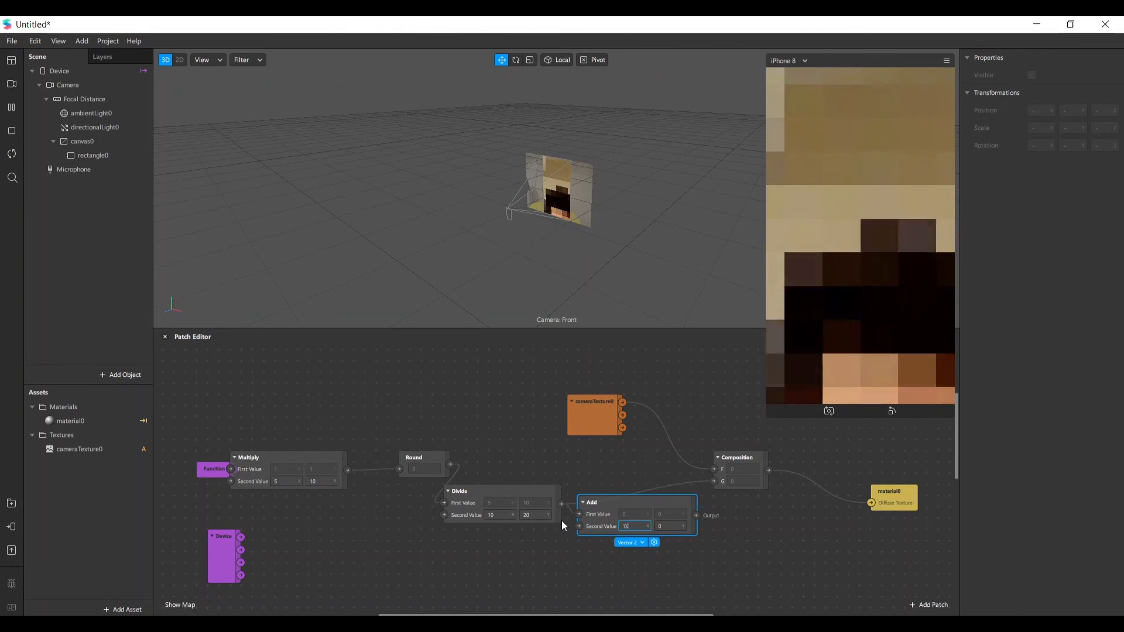
# Step: Set the Add patch's Second Value to 0.5 for X and Y and connect its output to Composition's G input
pyautogui.moveTo(631, 526); pyautogui.dragTo(565, 526)
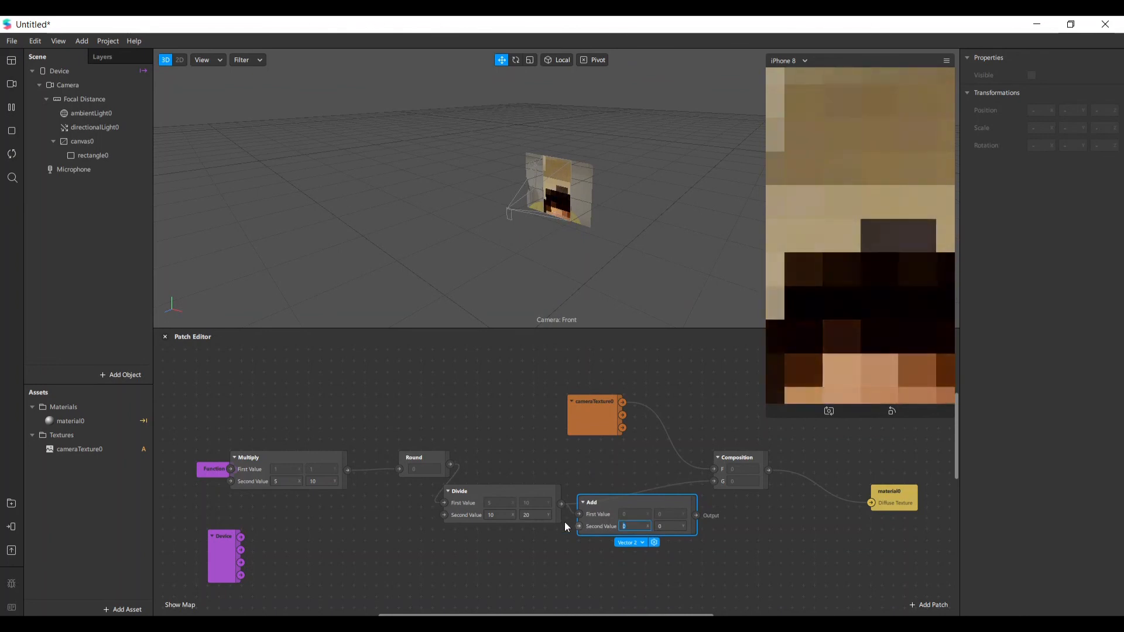
pyautogui.write('0.5')
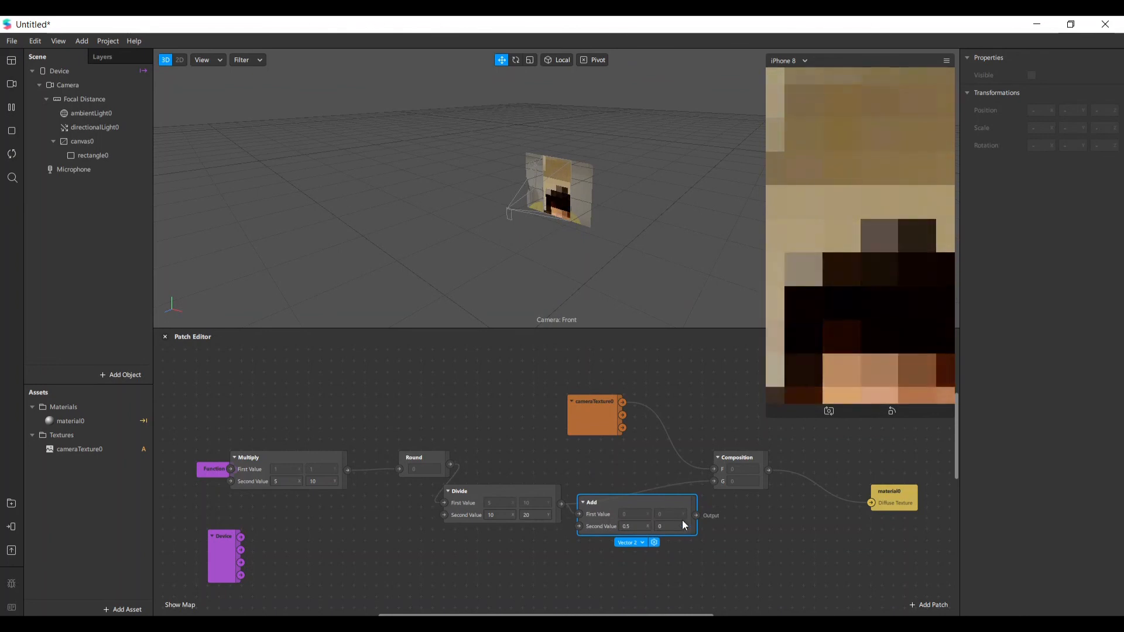
pyautogui.click(681, 526)
pyautogui.write('0.5')
pyautogui.press('Return')
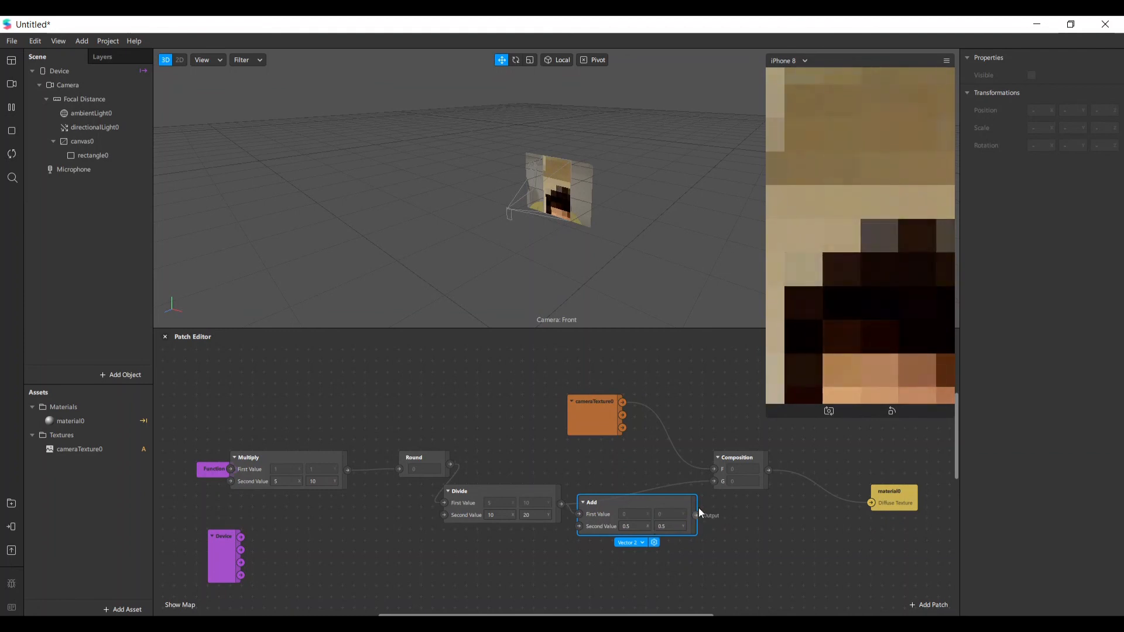
pyautogui.moveTo(696, 515); pyautogui.dragTo(713, 482)
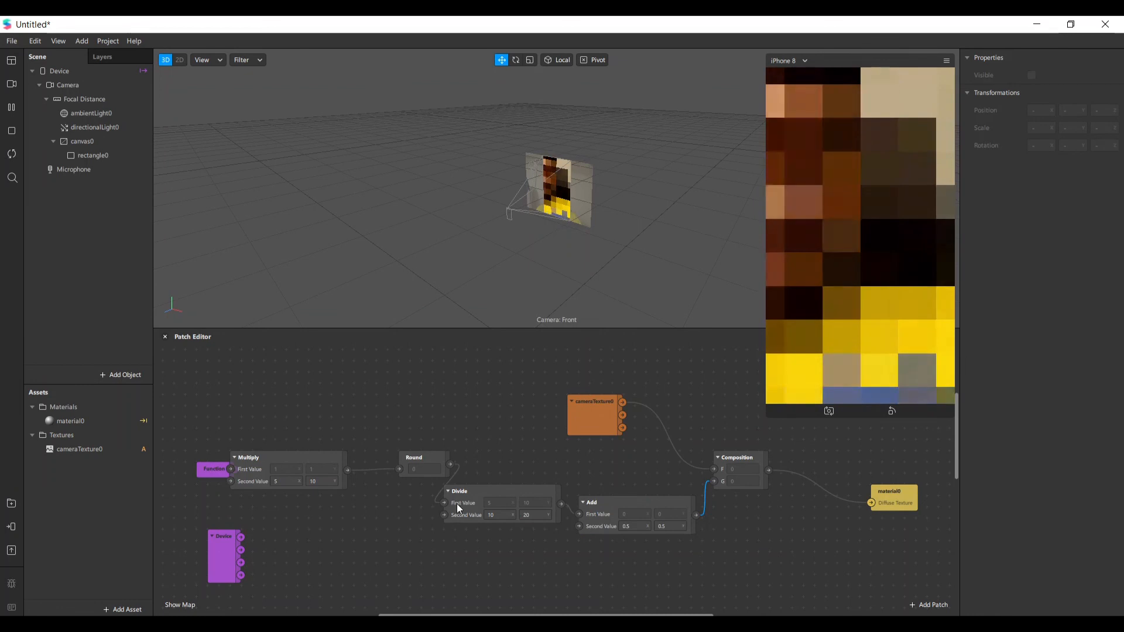
# Step: Move Divide and Round apart and set Multiply's Second Value to 50 for X and 100 for Y
pyautogui.moveTo(505, 498); pyautogui.dragTo(484, 532)
pyautogui.click(402, 462)
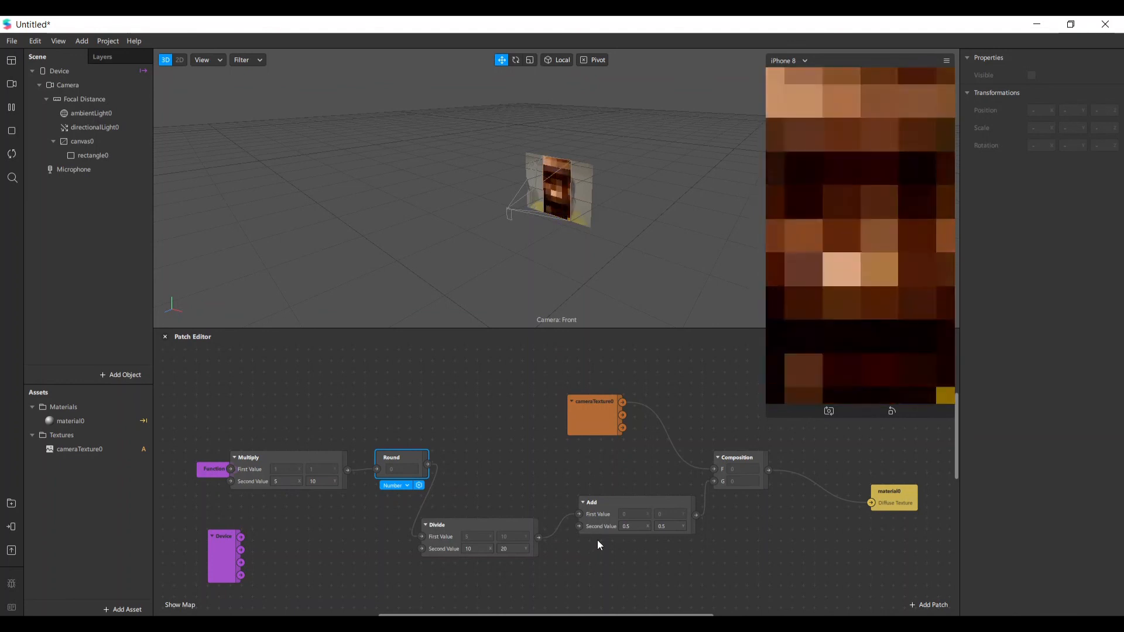
pyautogui.moveTo(287, 482); pyautogui.dragTo(220, 473)
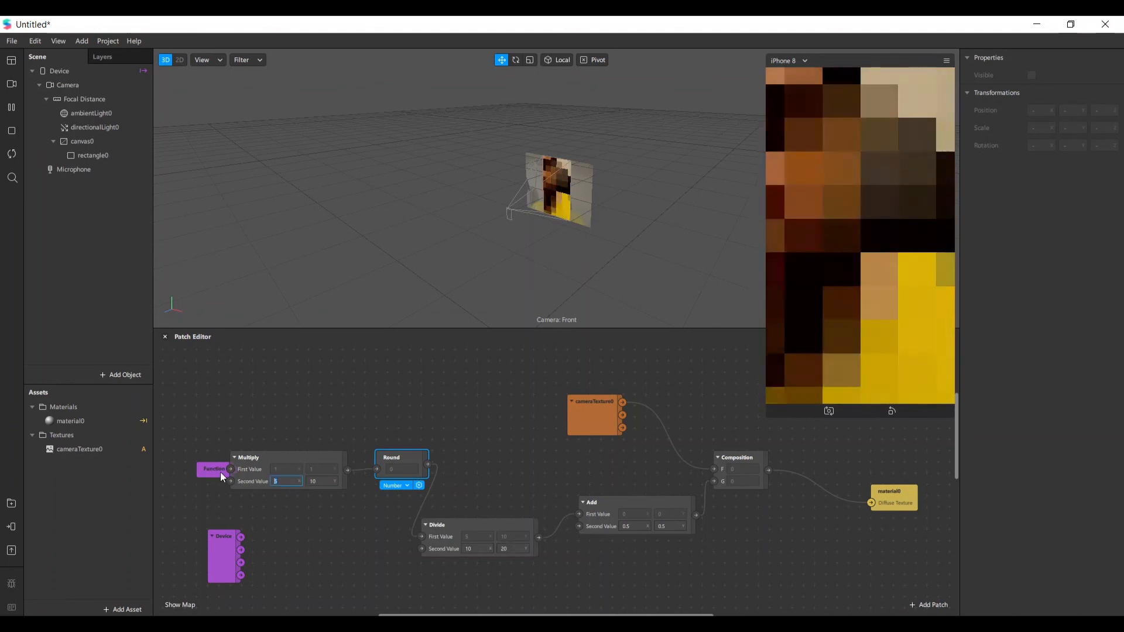
pyautogui.write('50')
pyautogui.press('Return')
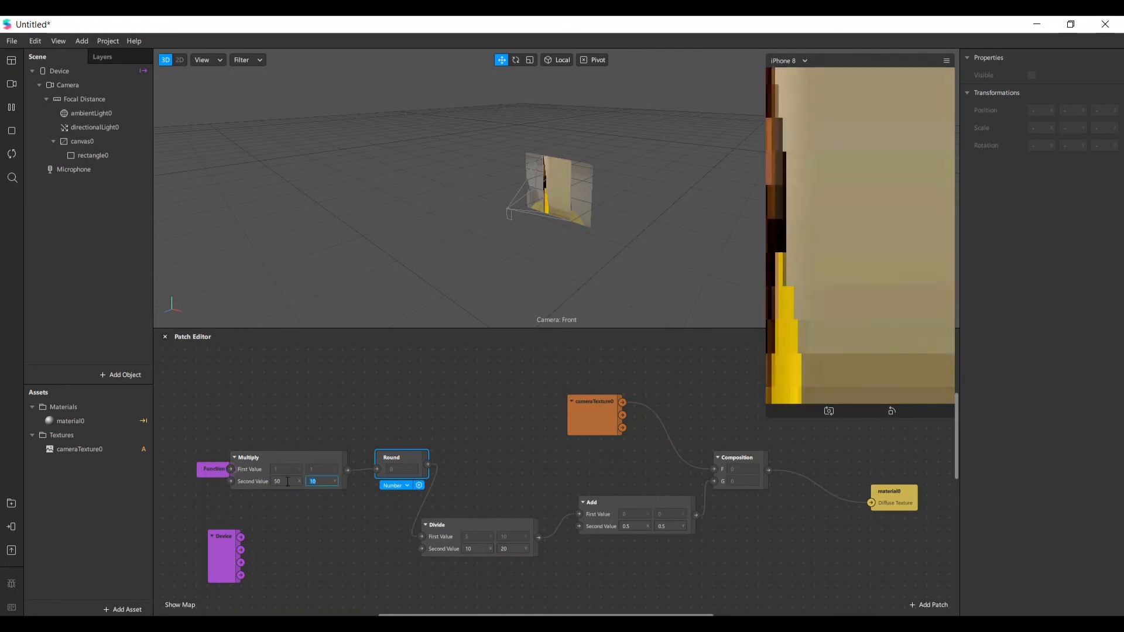
pyautogui.write('100')
pyautogui.press('Return')
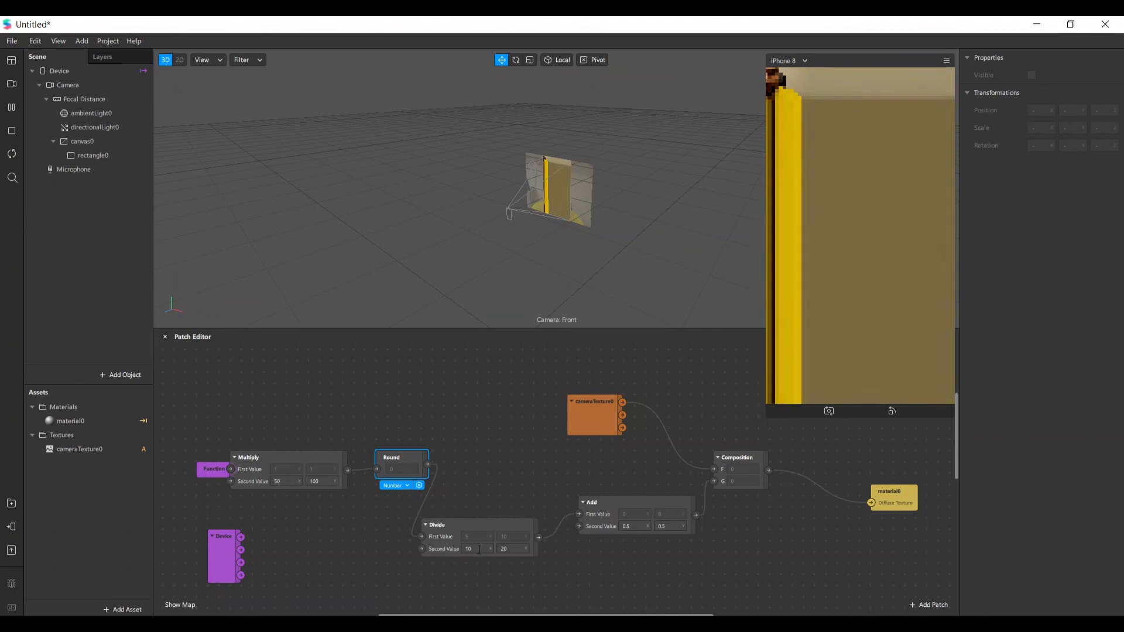
# Step: Set Divide's Second Value to 50 for X and 100 for Y, repositioning the patch
pyautogui.moveTo(497, 522); pyautogui.dragTo(498, 506)
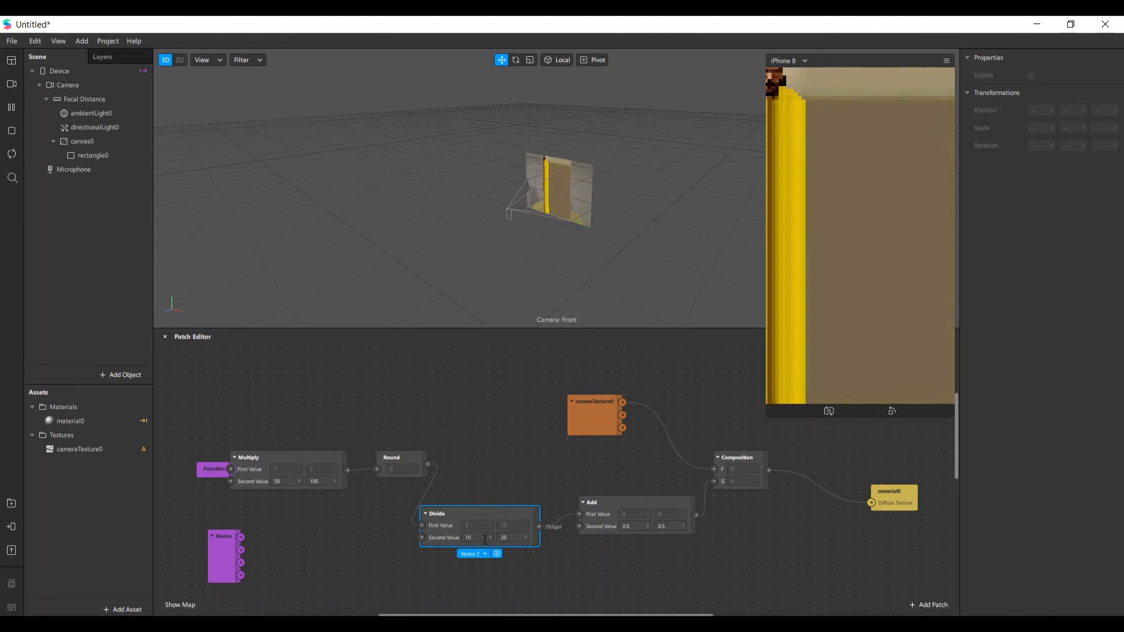
pyautogui.write('50')
pyautogui.press('Return')
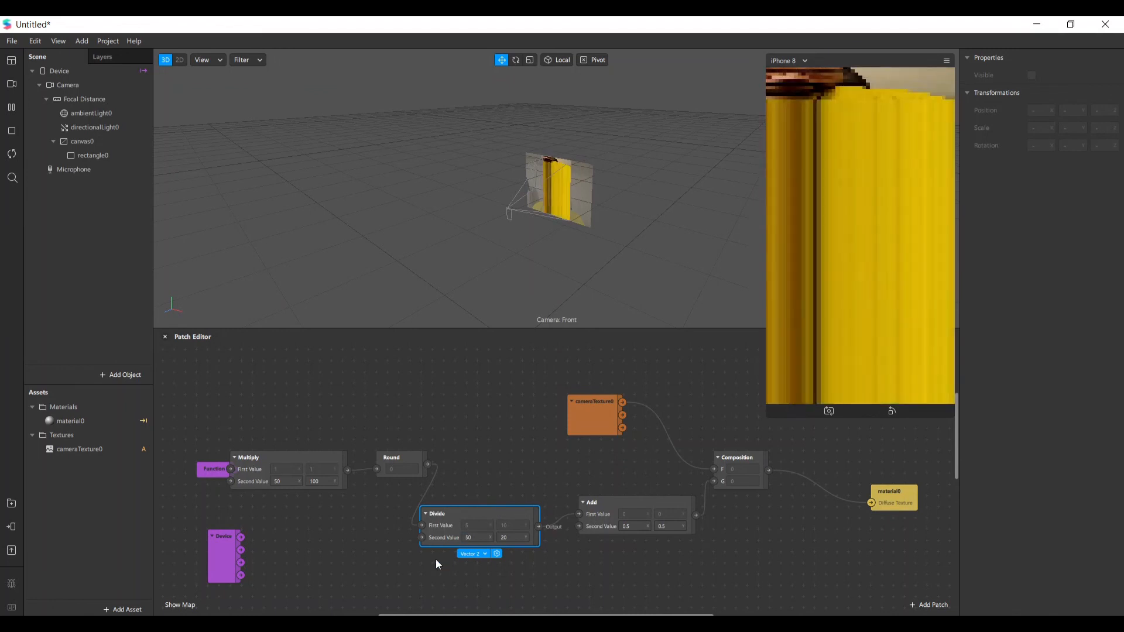
pyautogui.moveTo(494, 532); pyautogui.dragTo(480, 538)
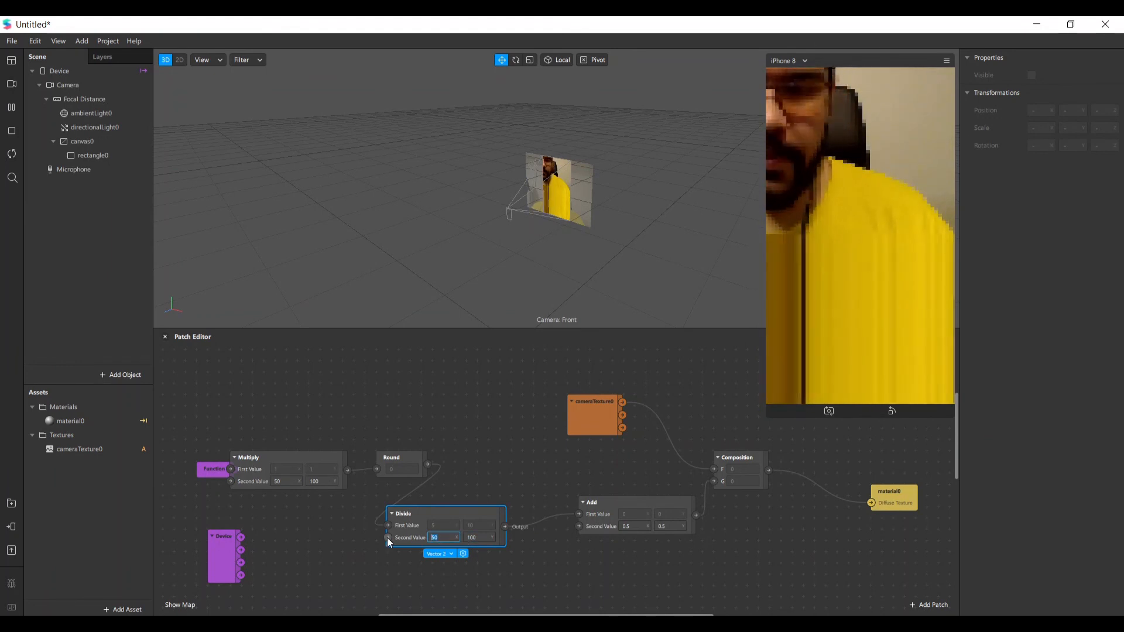
# Step: Set Divide's Second Value to 100 for X and 200 for Y
pyautogui.write('100')
pyautogui.press('Return')
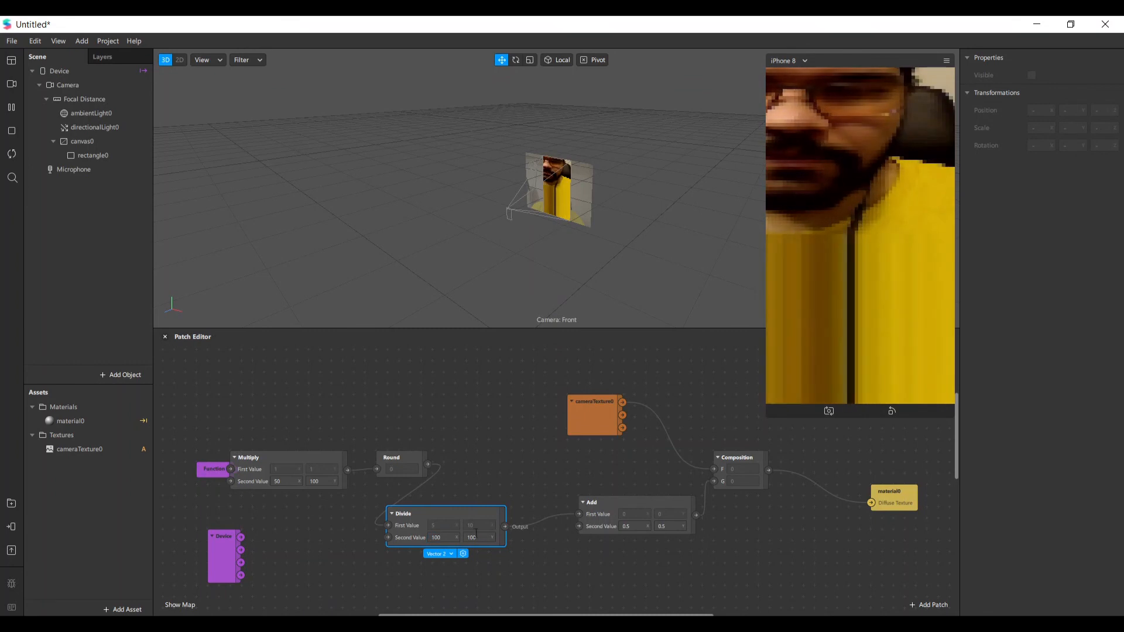
pyautogui.write('200')
pyautogui.press('Return')
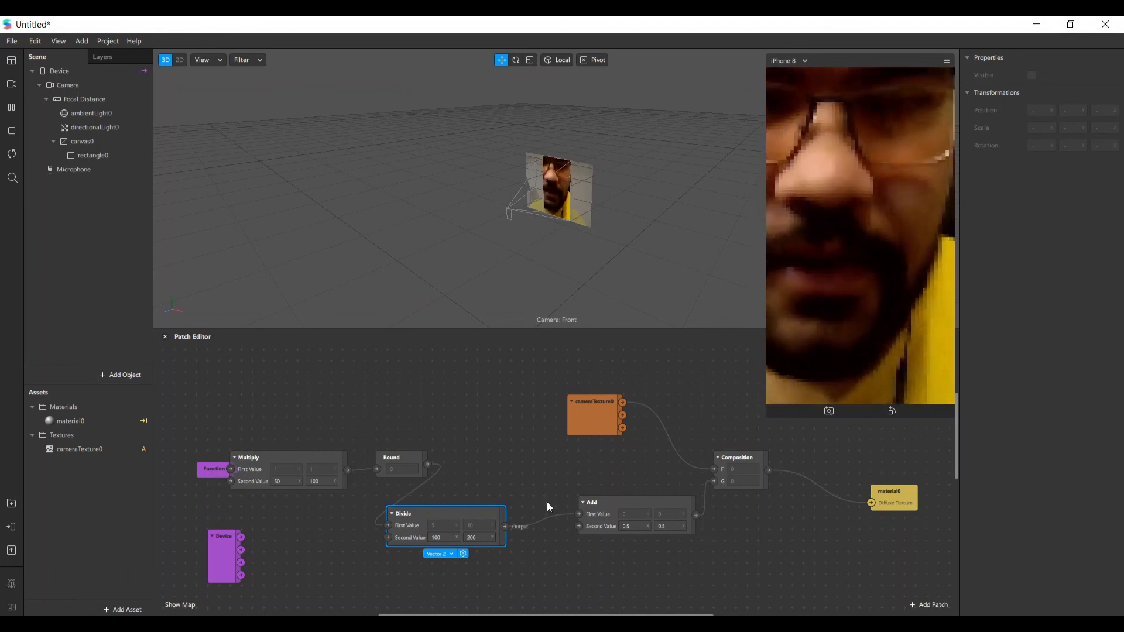
# Step: Remove the Add patch and feed Divide's output straight into Composition's G input
pyautogui.click(657, 505)
pyautogui.moveTo(447, 515); pyautogui.dragTo(714, 481)
pyautogui.press('Delete')
# Step: Spread out the Multiply, Round, Divide and Device patches to make room for new connections
pyautogui.moveTo(274, 463); pyautogui.dragTo(319, 428)
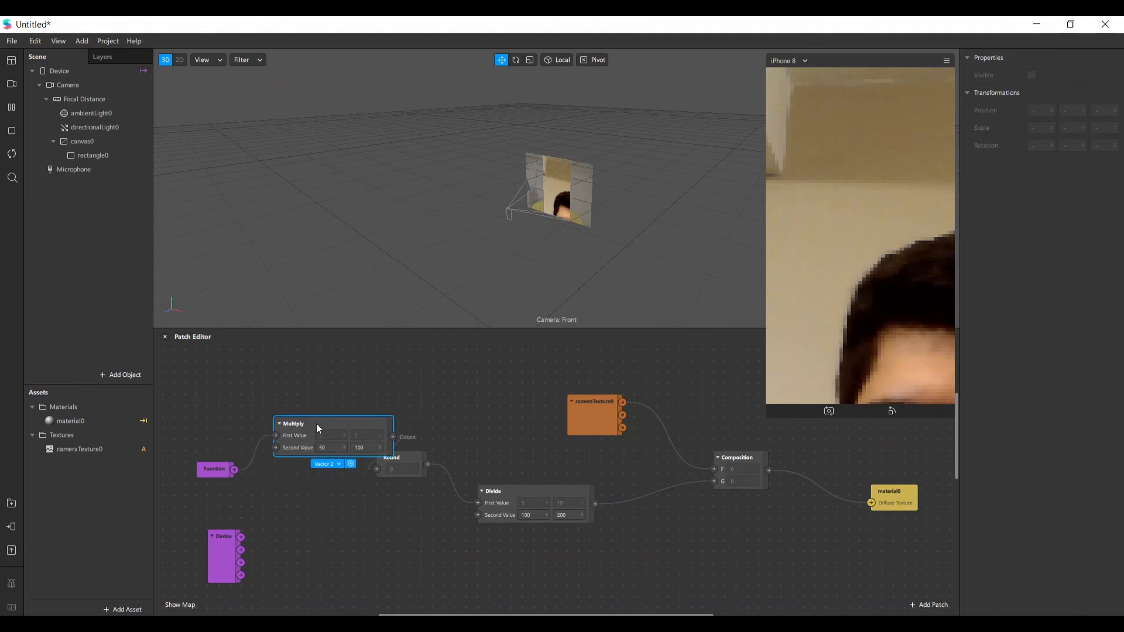
pyautogui.moveTo(229, 543); pyautogui.dragTo(251, 531)
pyautogui.moveTo(397, 472); pyautogui.dragTo(429, 461)
pyautogui.moveTo(513, 493); pyautogui.dragTo(580, 470)
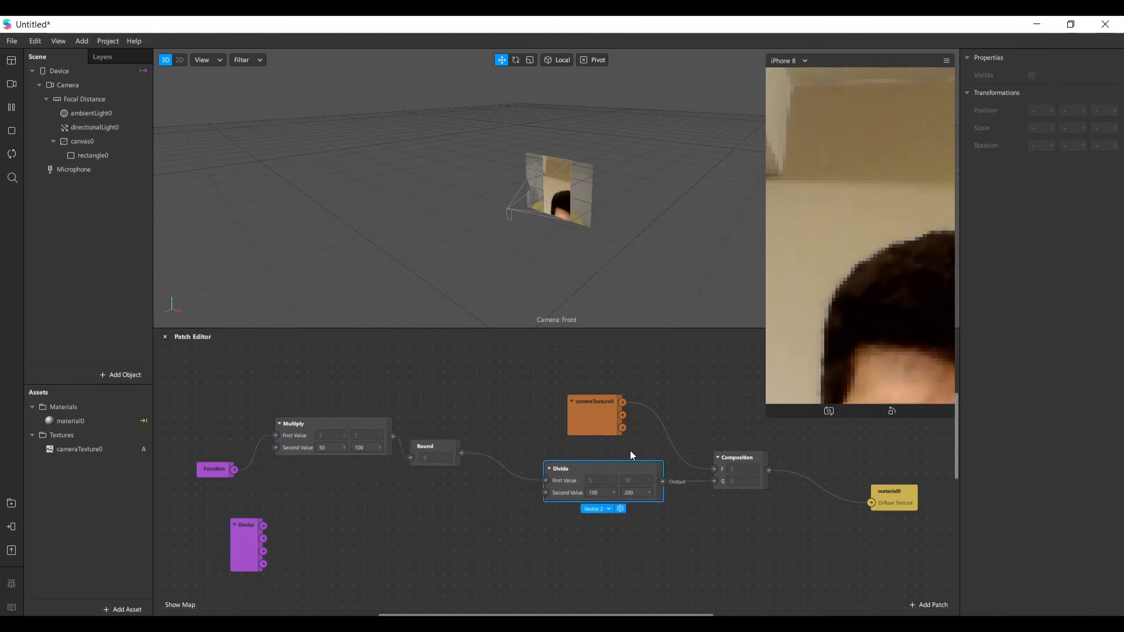
pyautogui.moveTo(375, 437); pyautogui.dragTo(373, 460)
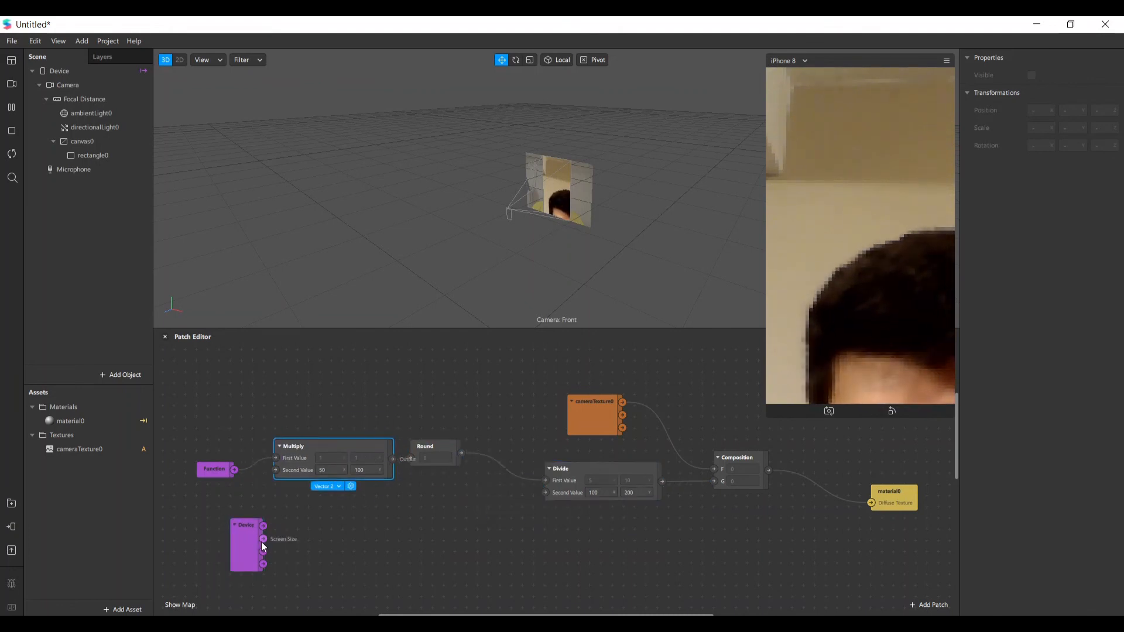
# Step: Connect Device's Screen Size output to the Second Value of Multiply and Divide, and align Multiply and Round with Divide
pyautogui.moveTo(263, 539); pyautogui.dragTo(276, 470)
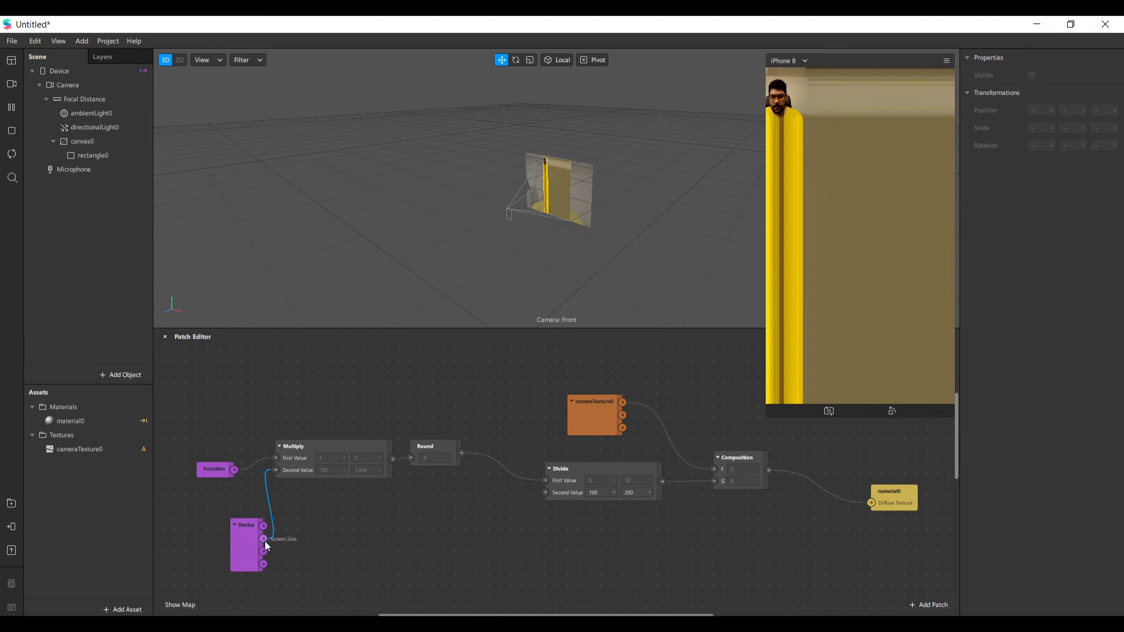
pyautogui.moveTo(263, 540); pyautogui.dragTo(545, 493)
pyautogui.click(582, 467)
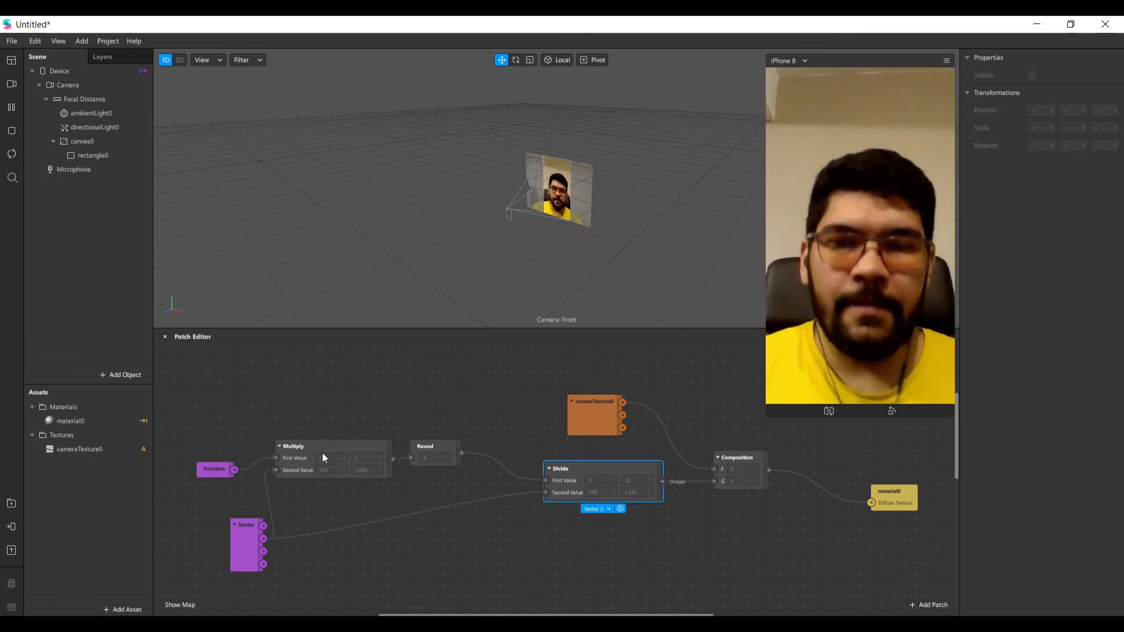
pyautogui.moveTo(324, 458); pyautogui.dragTo(323, 480)
pyautogui.moveTo(433, 448); pyautogui.dragTo(456, 470)
pyautogui.click(577, 411)
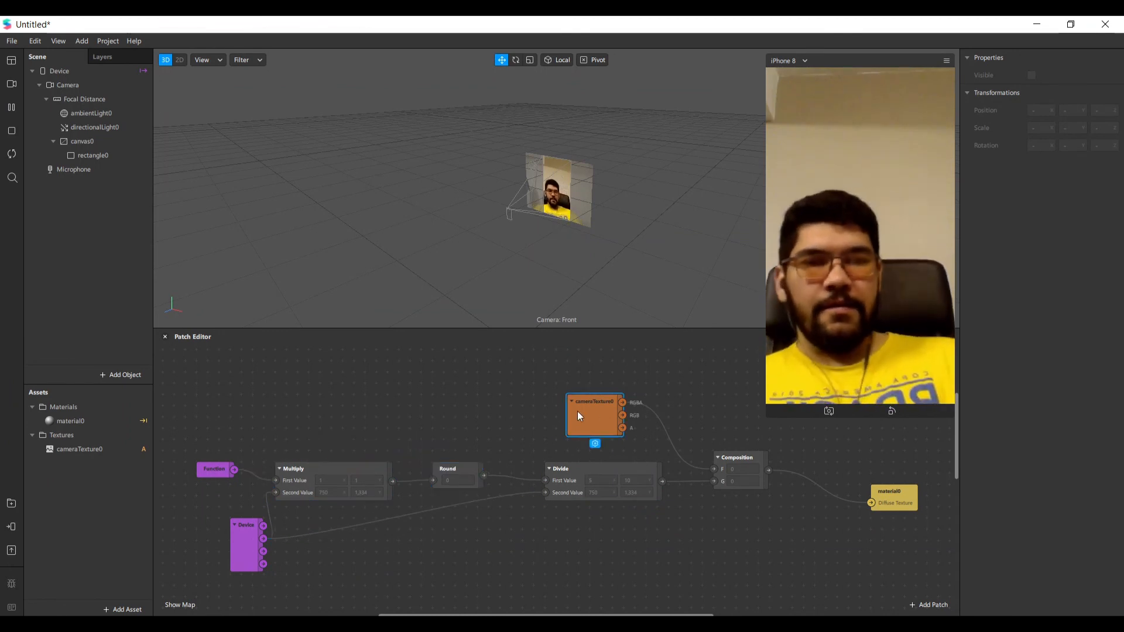
pyautogui.moveTo(577, 412); pyautogui.dragTo(575, 412)
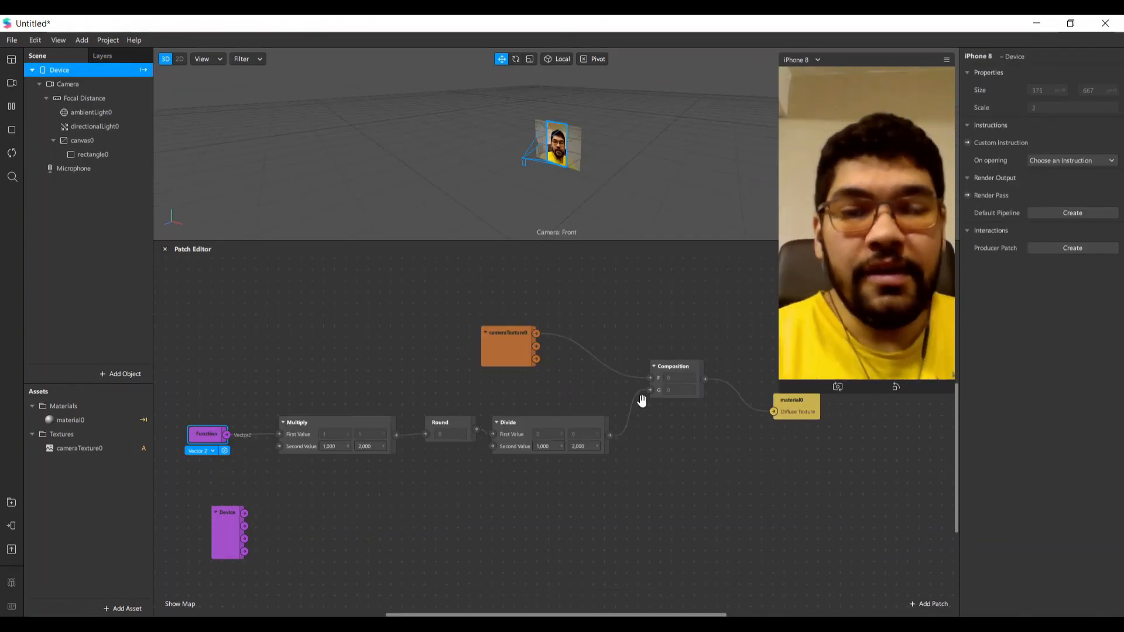
# Step: Move the patch chain from Function to material0 upward, away from the Device patch, and shrink the simulator preview to uncover material0
pyautogui.moveTo(180, 298); pyautogui.dragTo(948, 489)
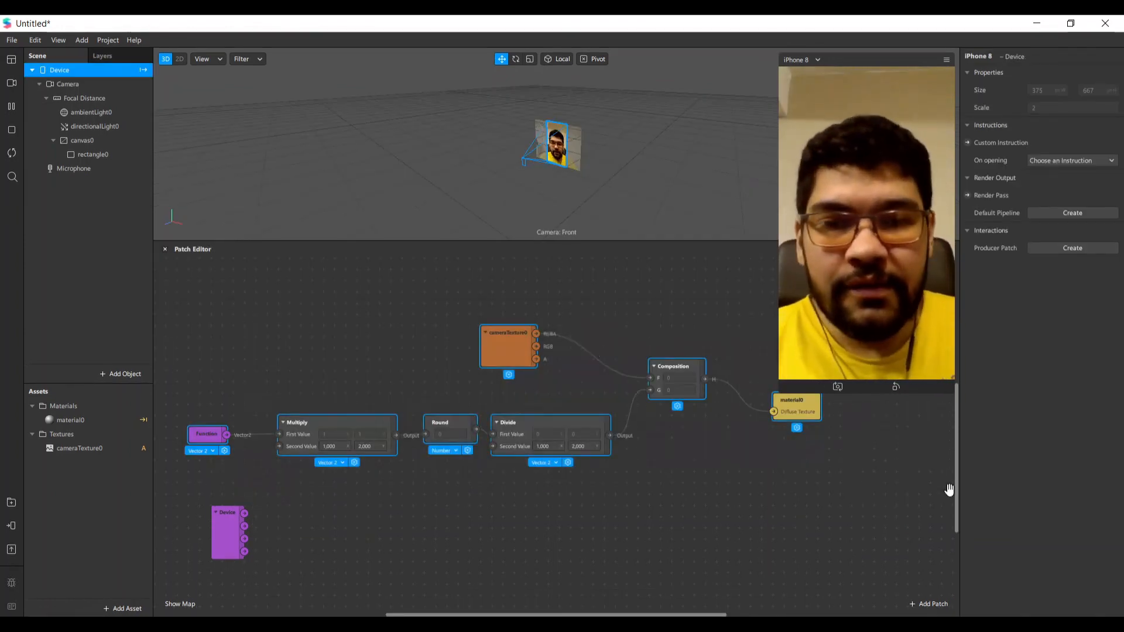
pyautogui.moveTo(531, 352); pyautogui.dragTo(531, 296)
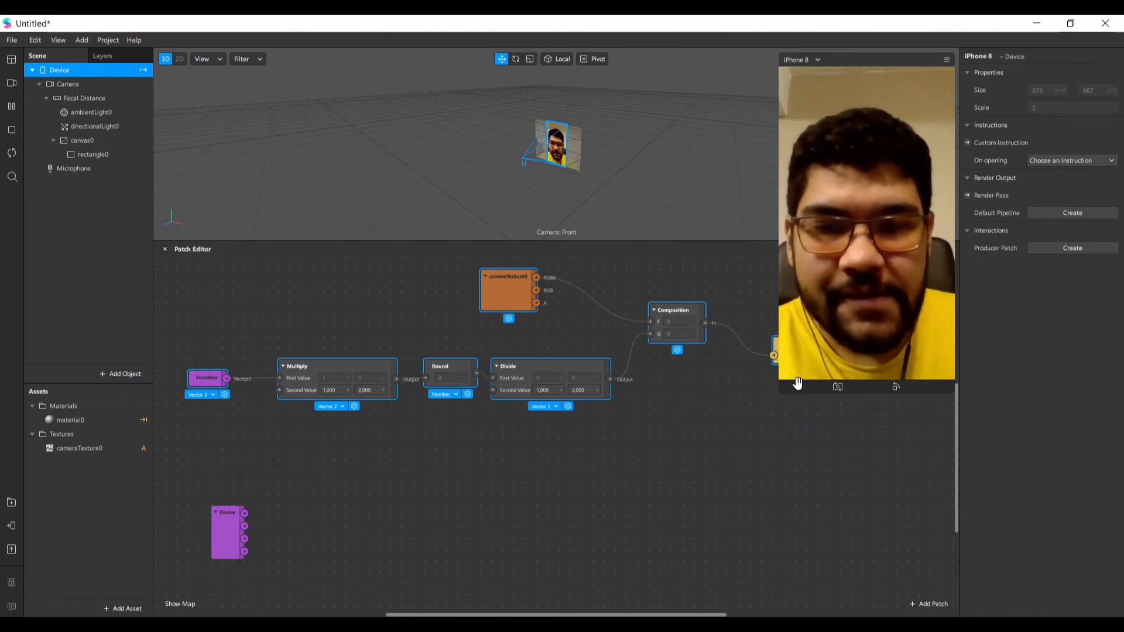
pyautogui.moveTo(786, 384); pyautogui.dragTo(816, 286)
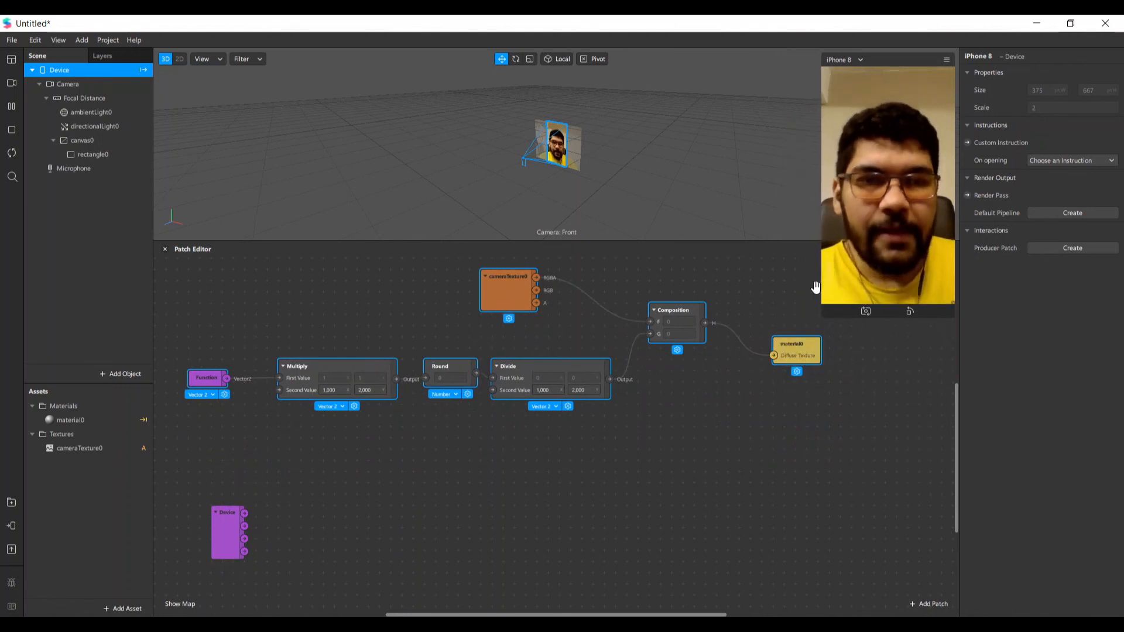
pyautogui.moveTo(687, 408); pyautogui.dragTo(688, 419)
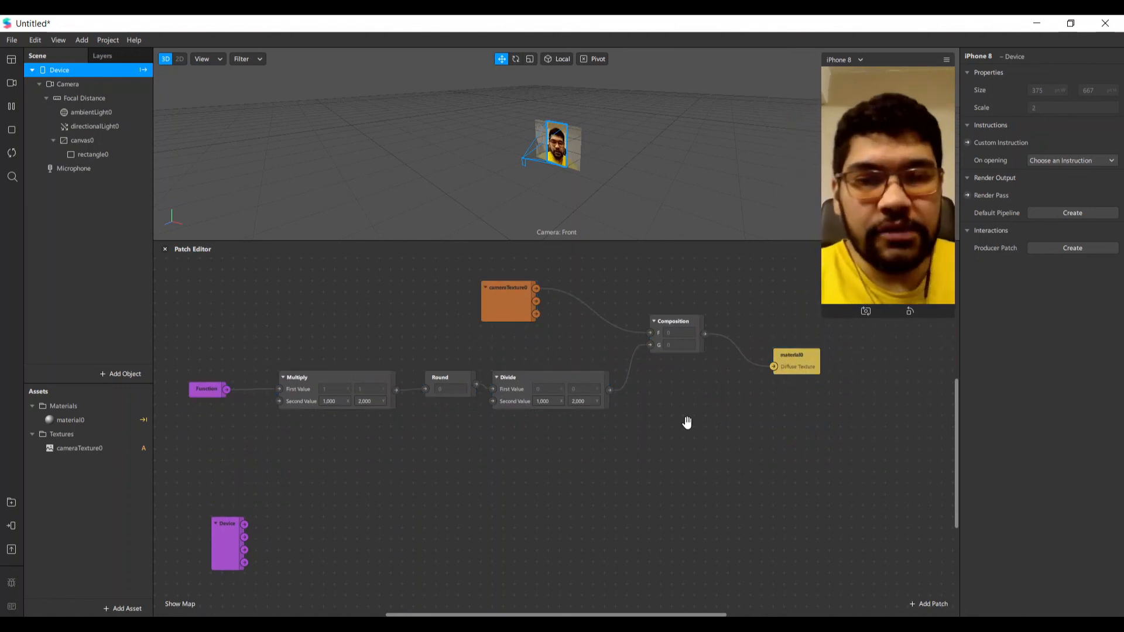
pyautogui.moveTo(176, 293); pyautogui.dragTo(883, 472)
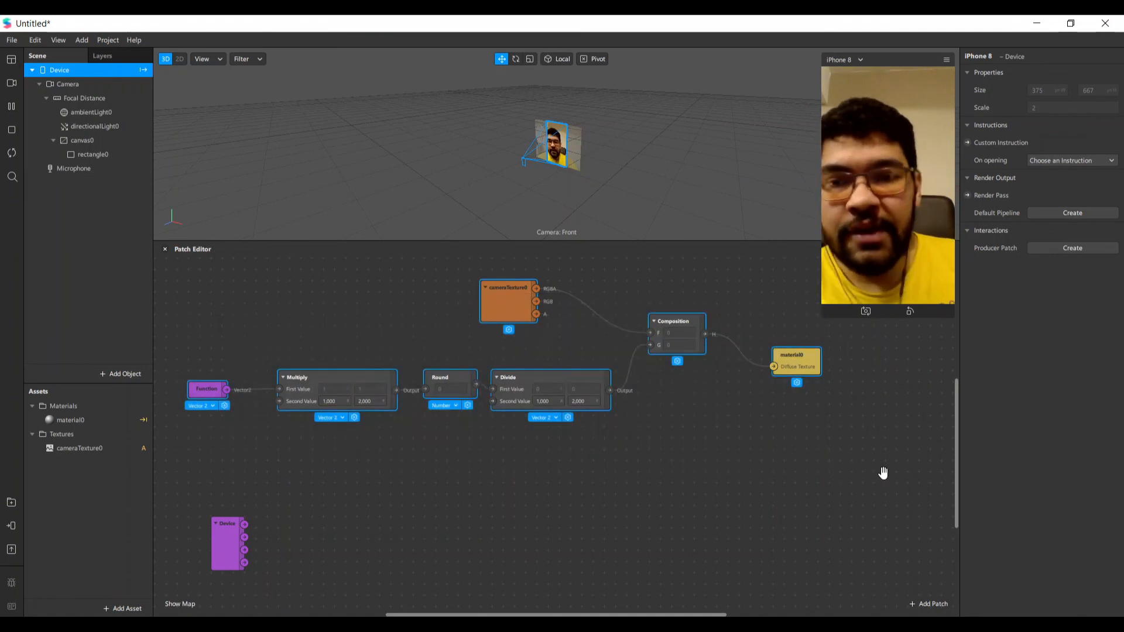
pyautogui.click(881, 473)
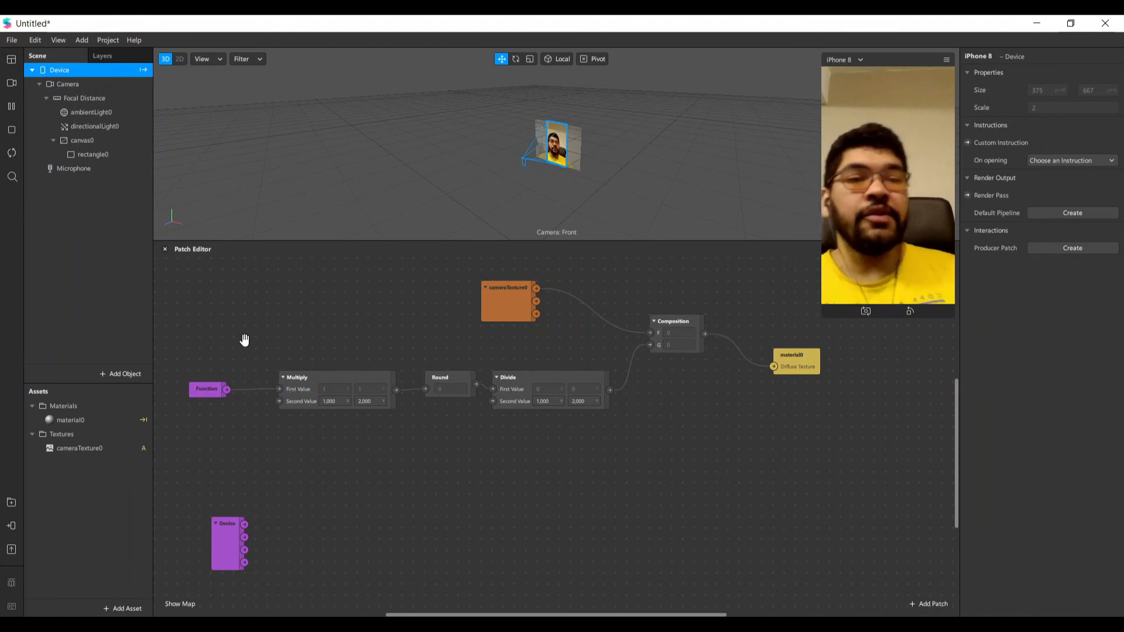
pyautogui.moveTo(828, 316); pyautogui.dragTo(818, 299)
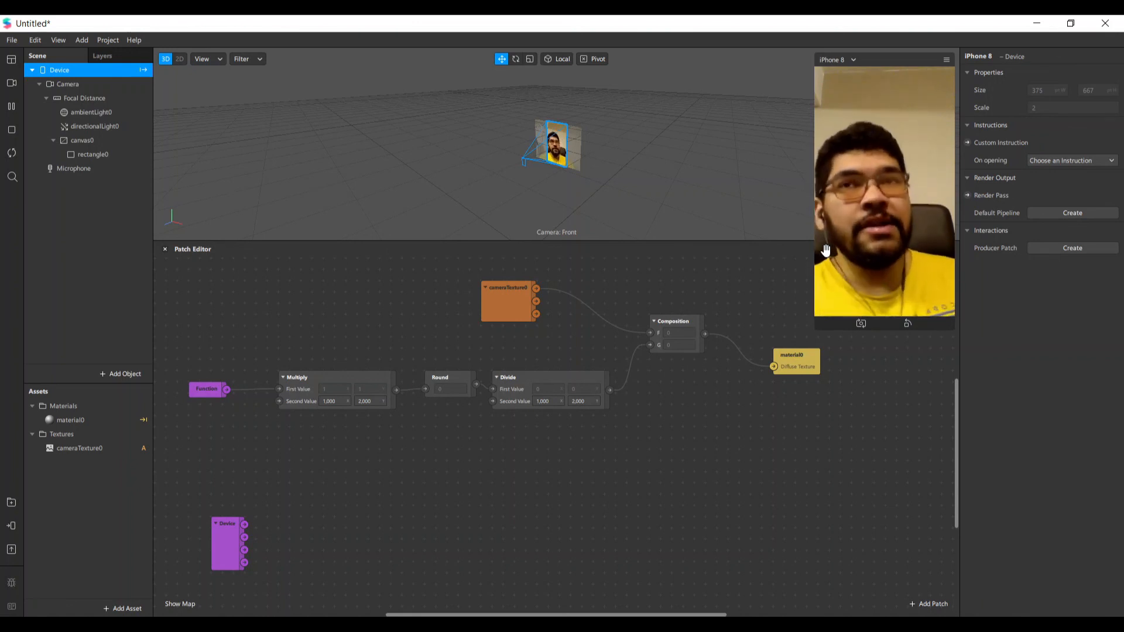
pyautogui.moveTo(826, 251); pyautogui.dragTo(835, 296)
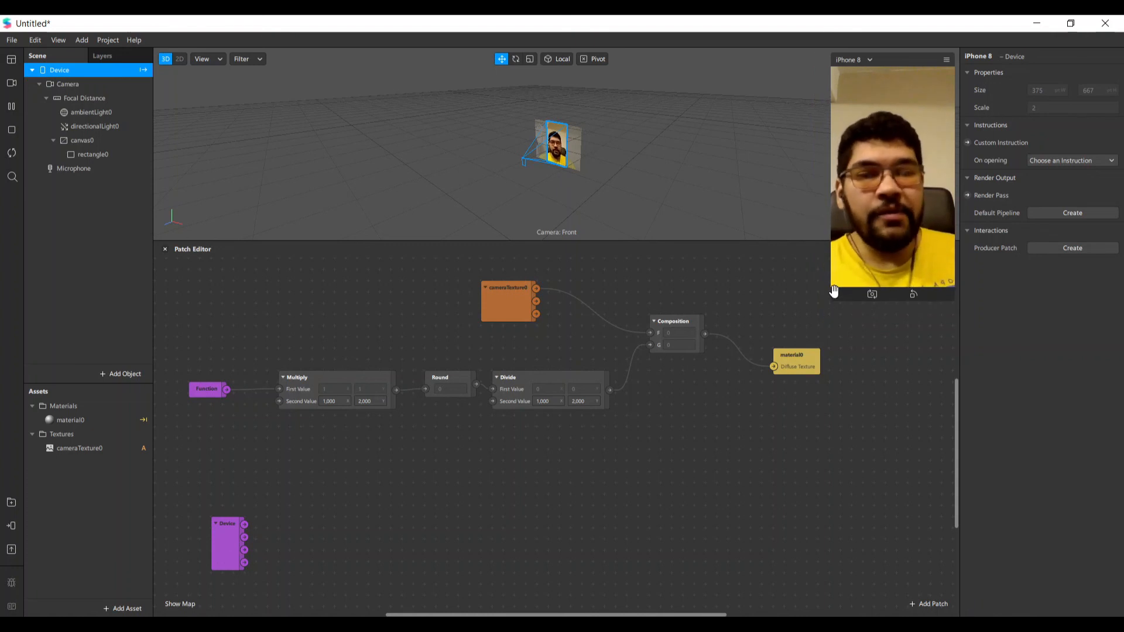
# Step: Move the material0 patch up and slightly closer to Composition, and select every patch in the chain except Device
pyautogui.scroll(3, 696, 466)
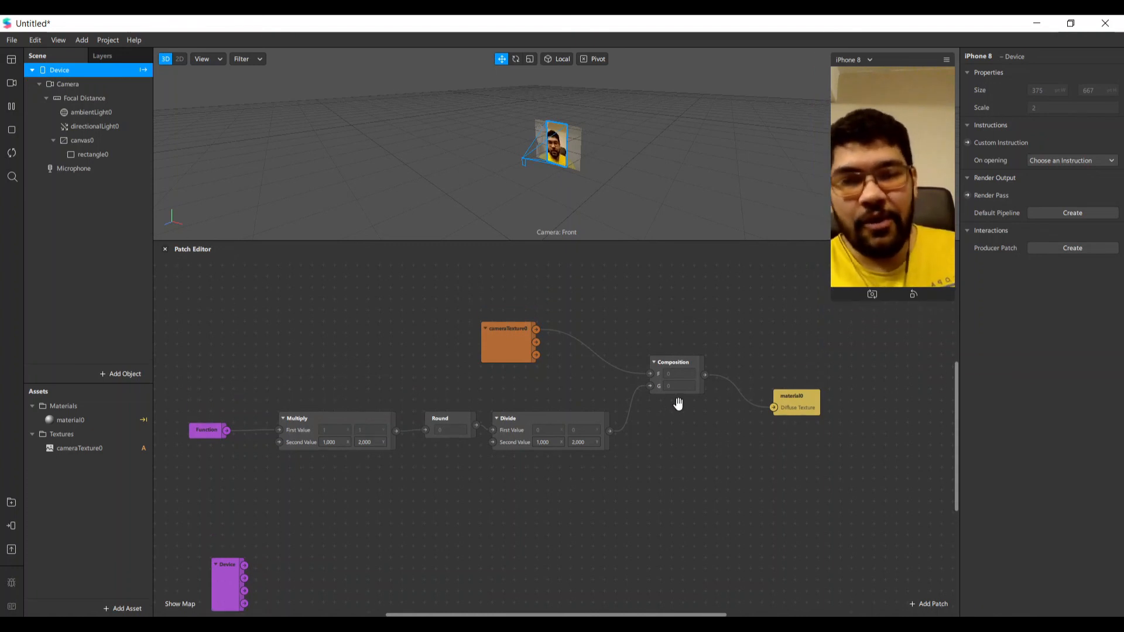
pyautogui.moveTo(789, 402); pyautogui.dragTo(778, 346)
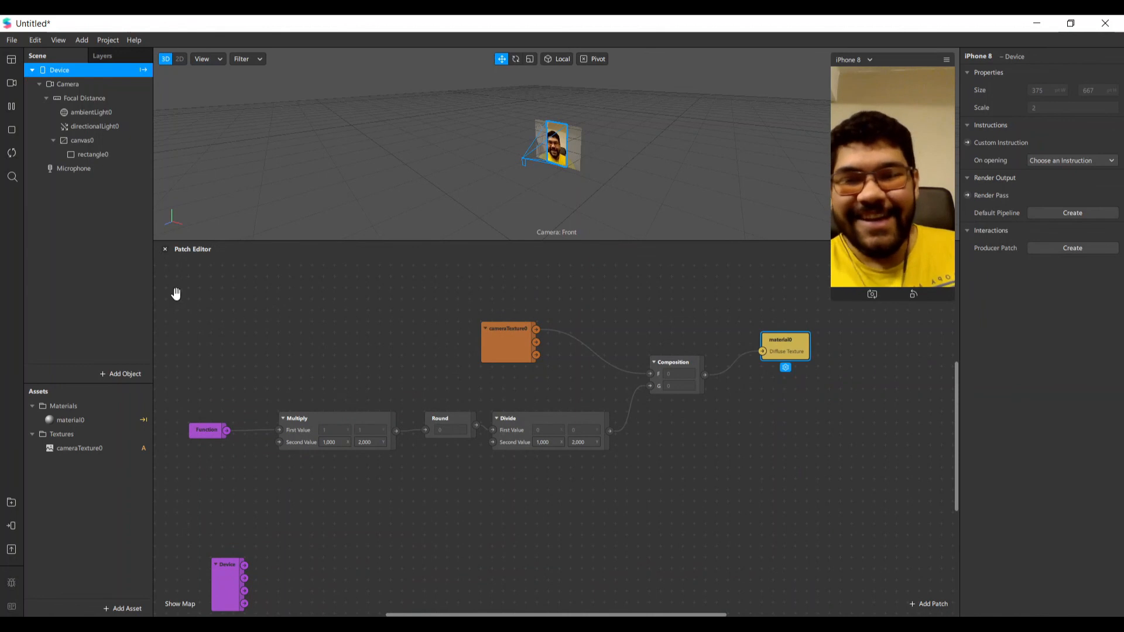
pyautogui.moveTo(176, 293); pyautogui.dragTo(876, 497)
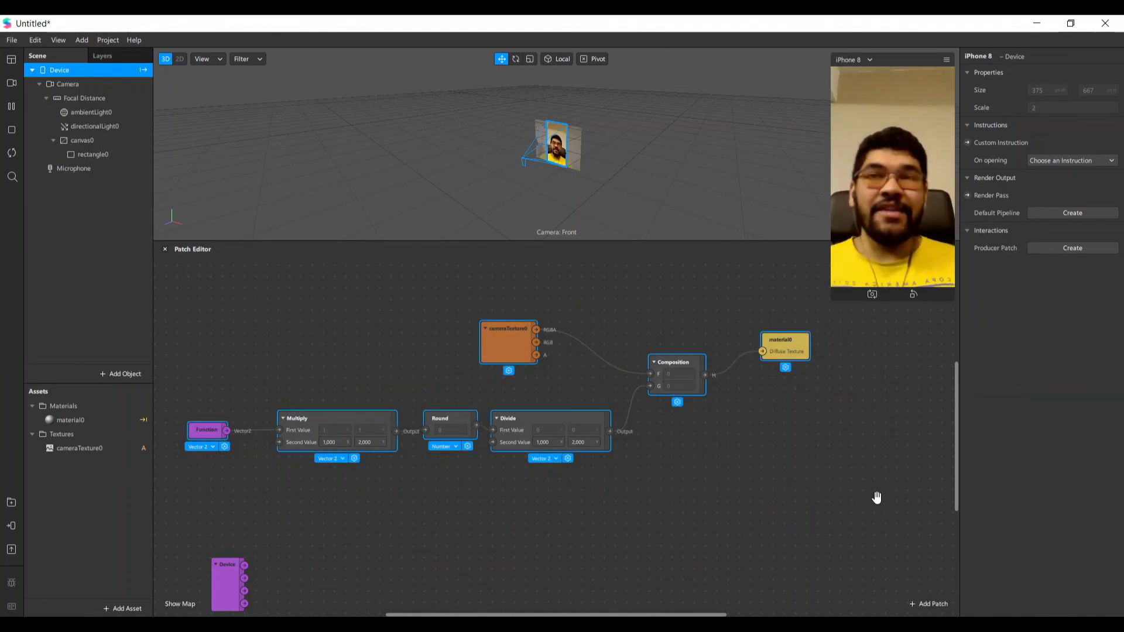